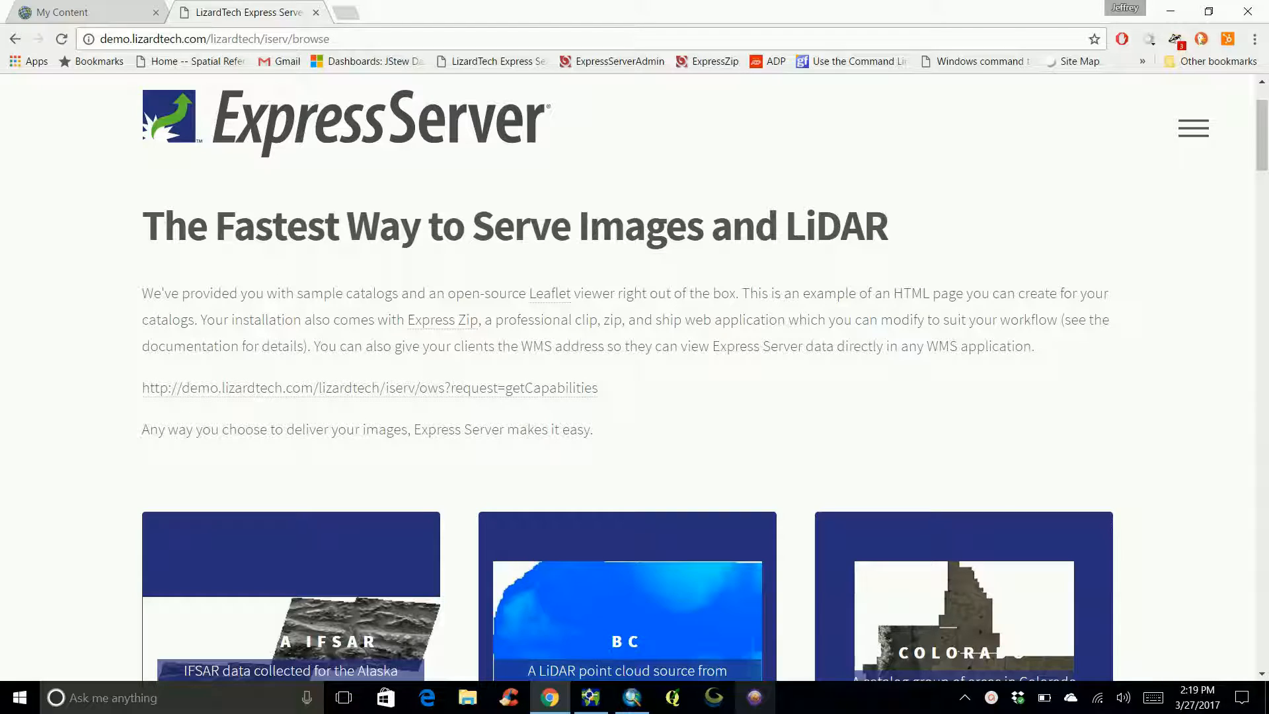
Browse the sample image and LiDAR catalogs on the Express Server demo page and return to the introduction.
scroll(635, 377, down, 3)
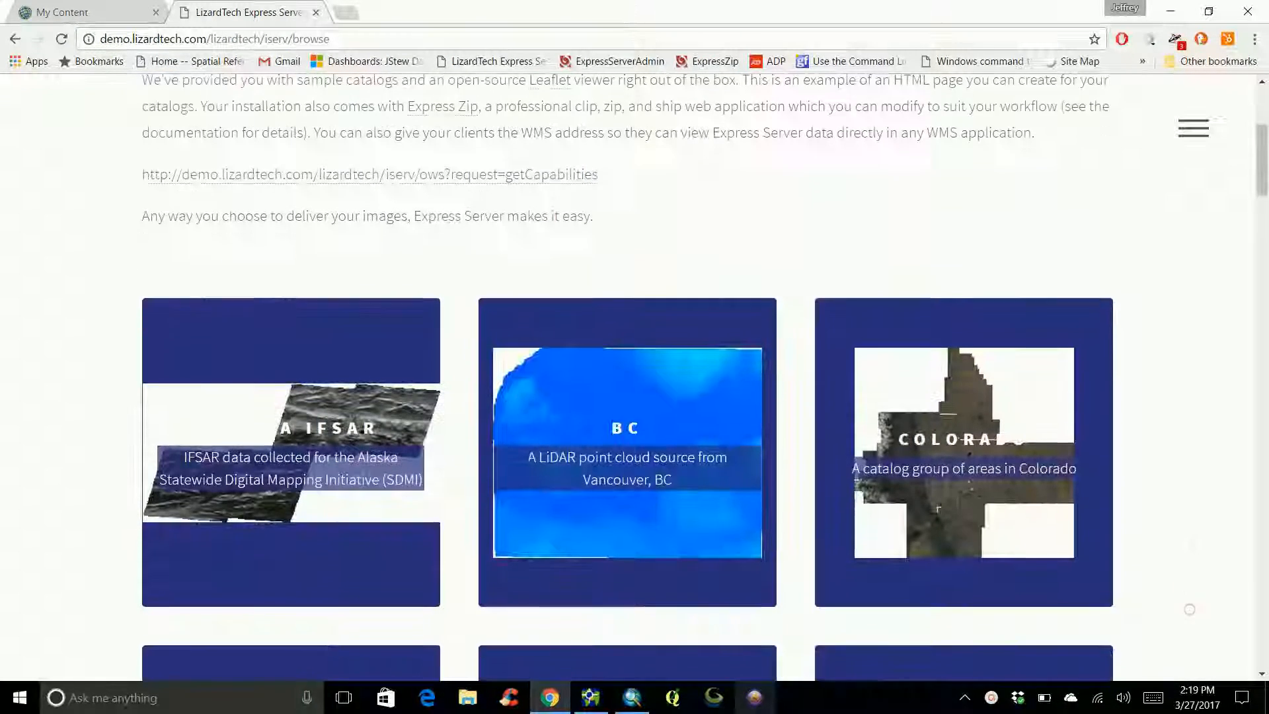
scroll(1176, 526, up, 5)
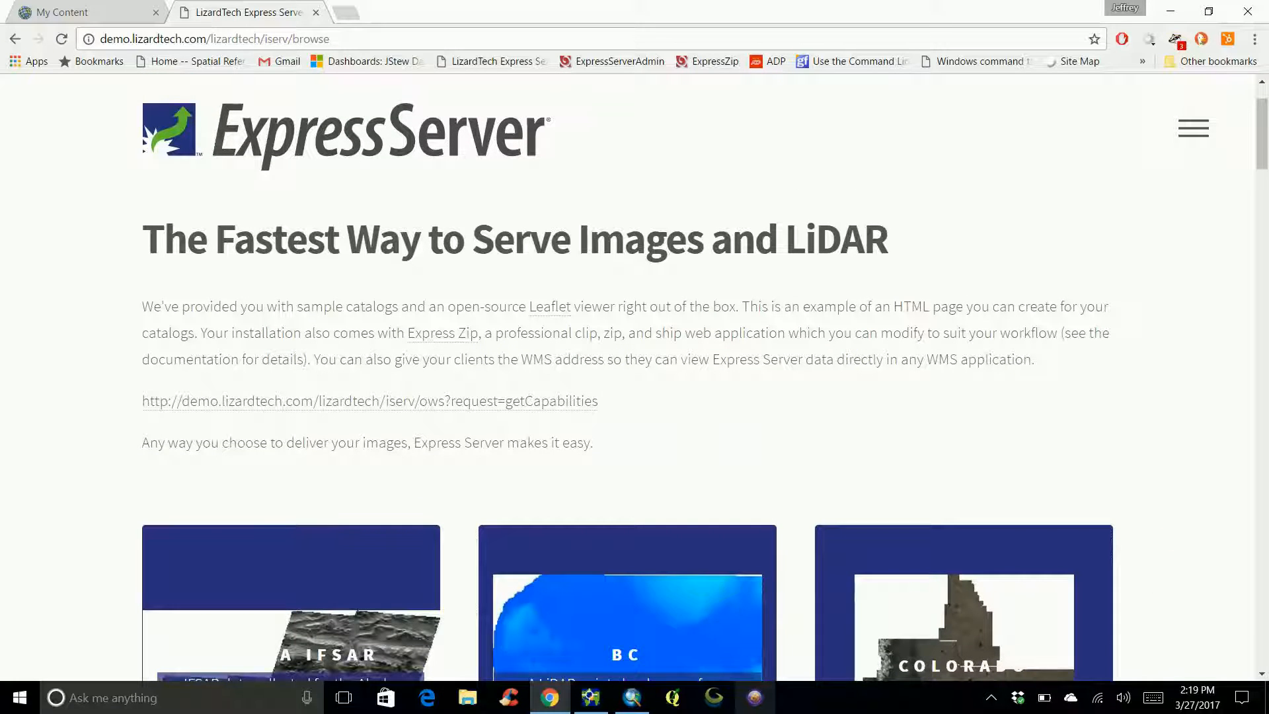
scroll(1180, 591, down, 3)
scroll(1179, 590, down, 6)
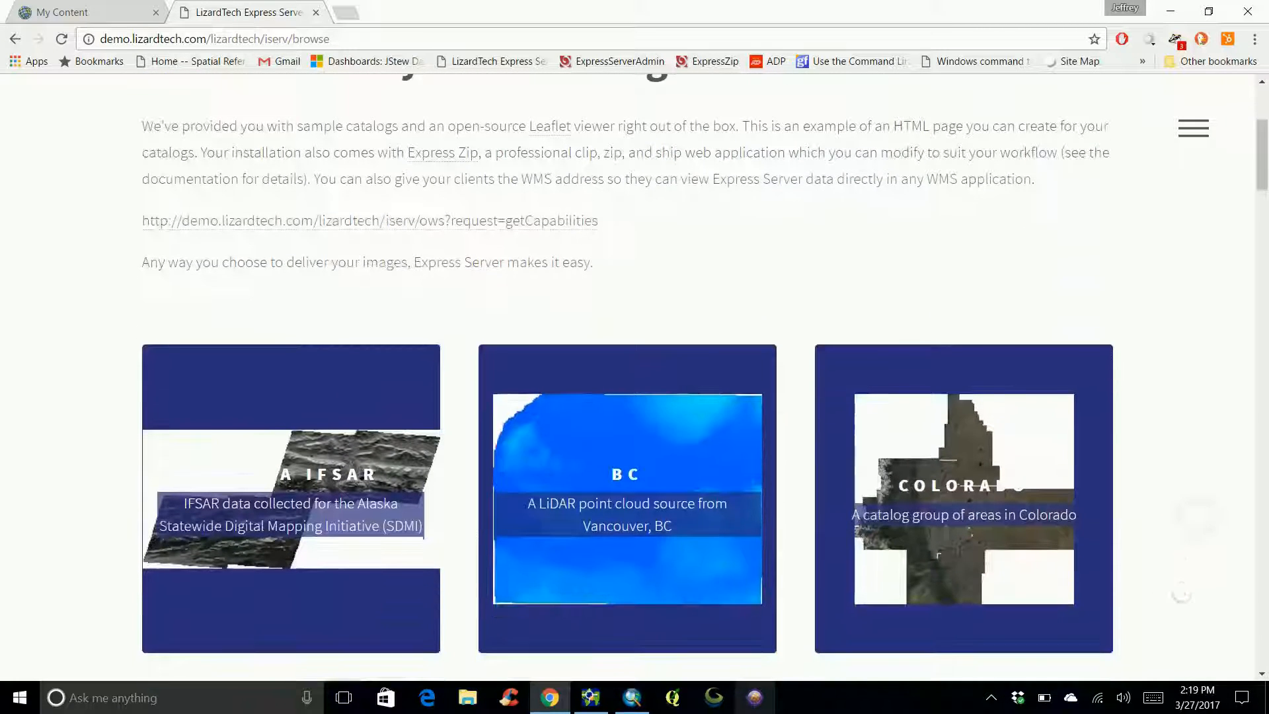
scroll(1175, 602, down, 5)
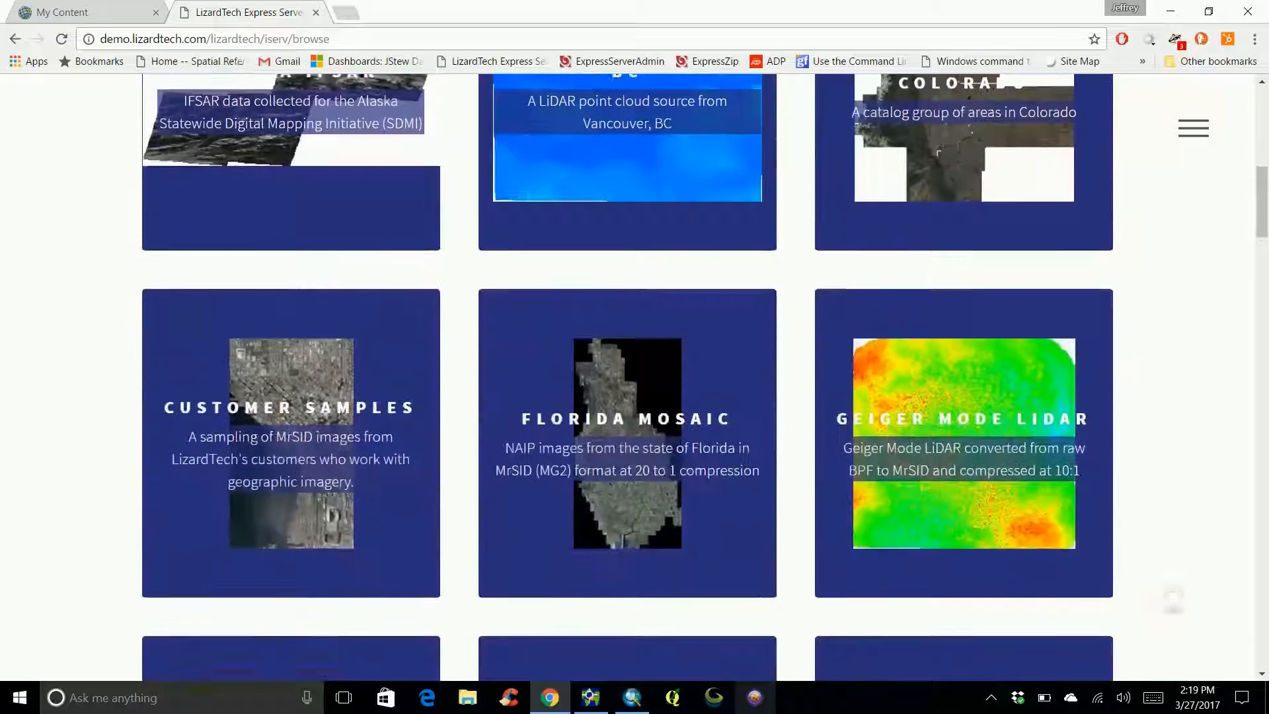
scroll(1178, 602, down, 6)
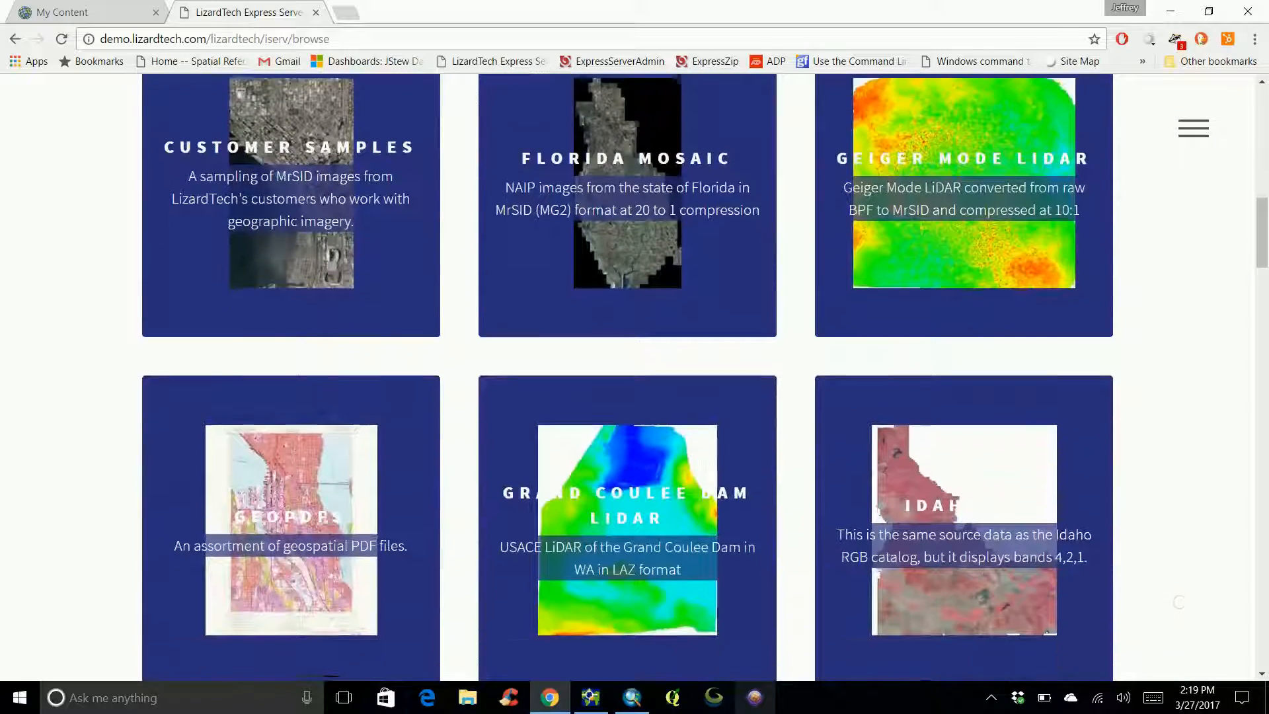
scroll(1178, 603, down, 5)
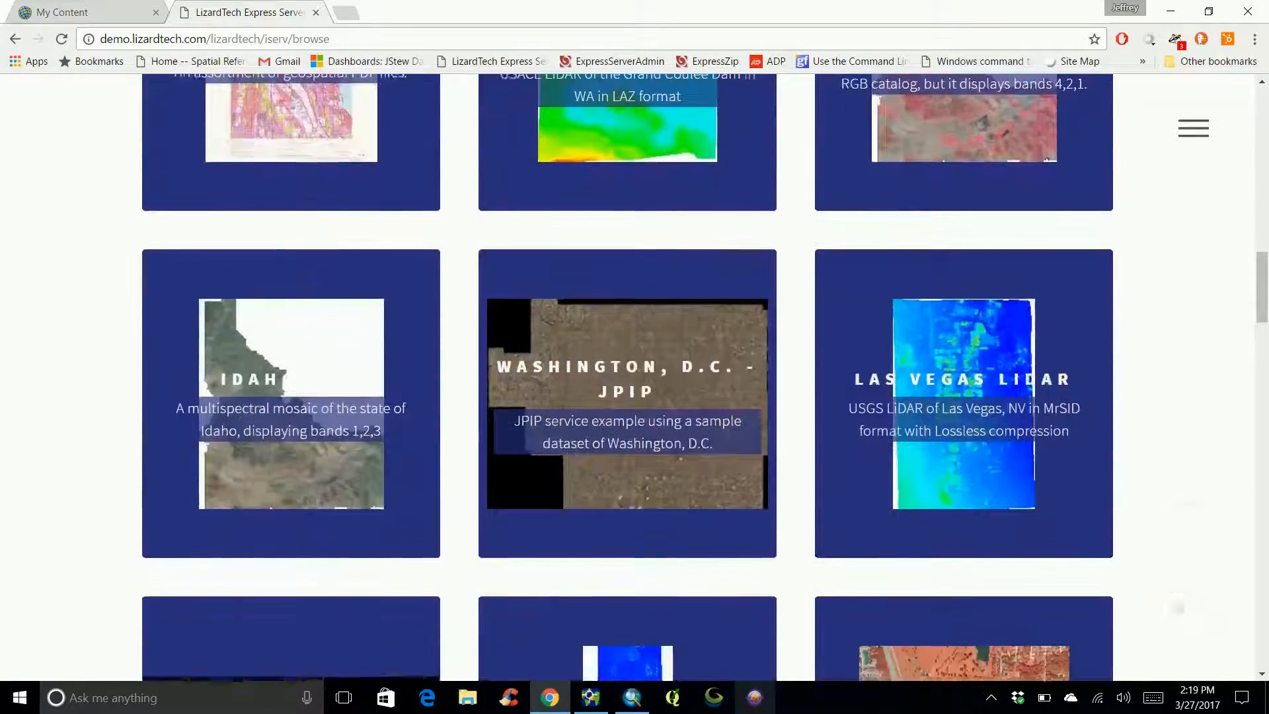
scroll(1178, 607, down, 5)
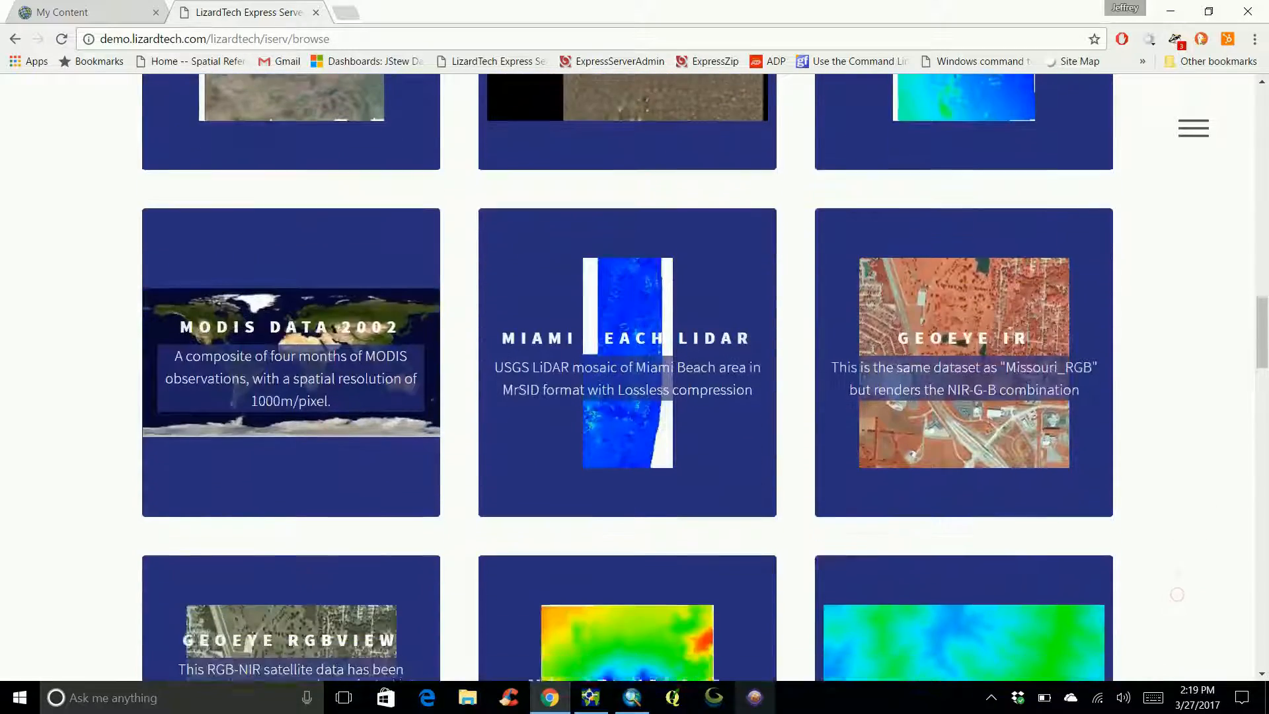
scroll(1176, 601, down, 4)
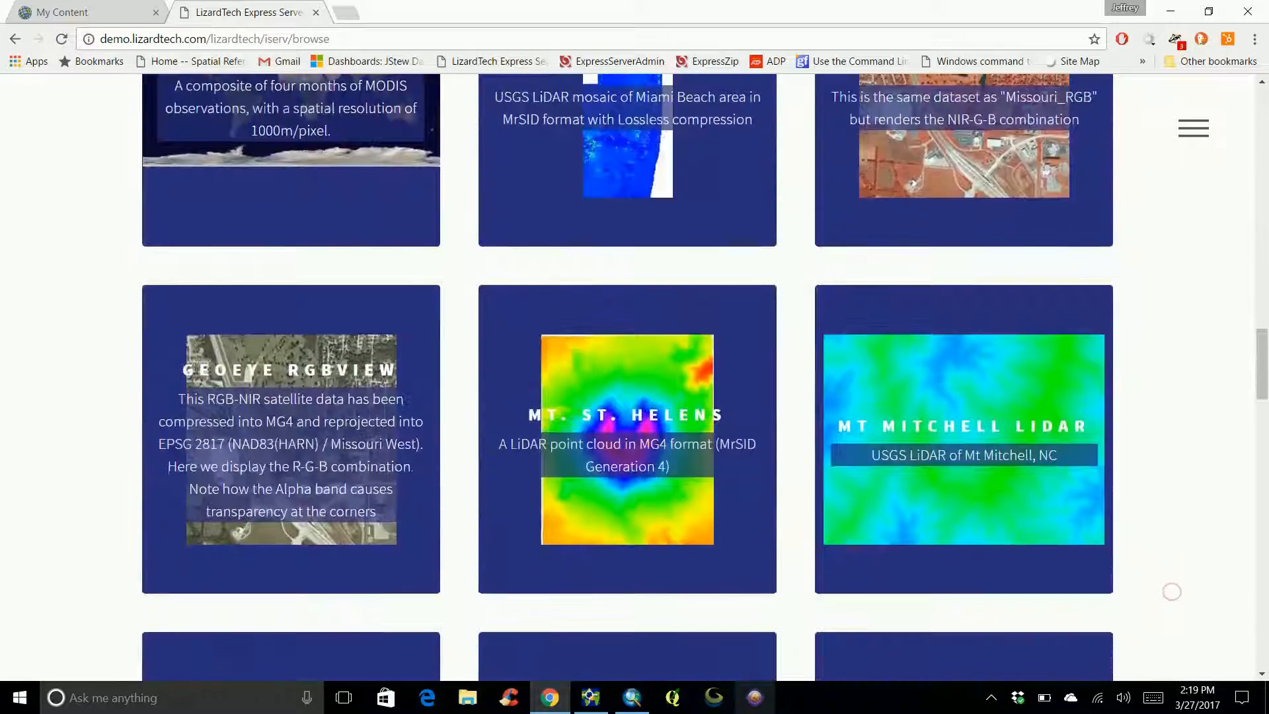
scroll(1181, 554, up, 13)
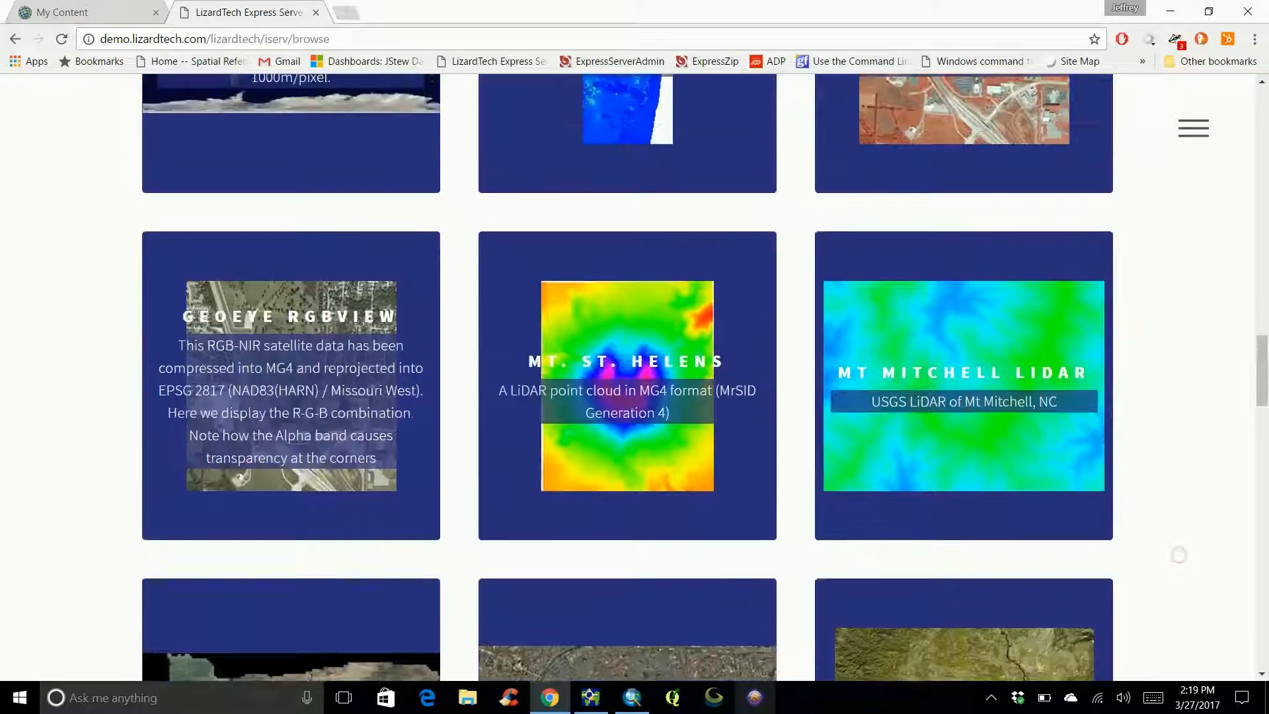
scroll(1181, 554, up, 18)
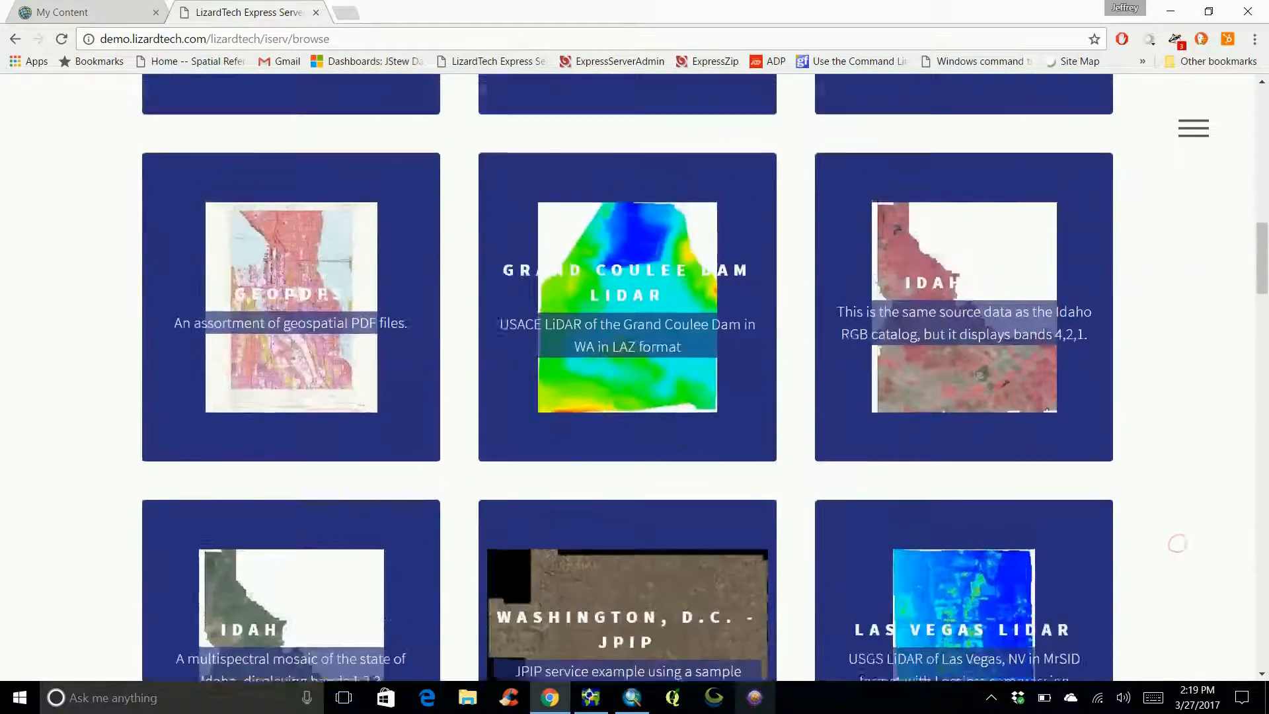
scroll(1168, 563, up, 3)
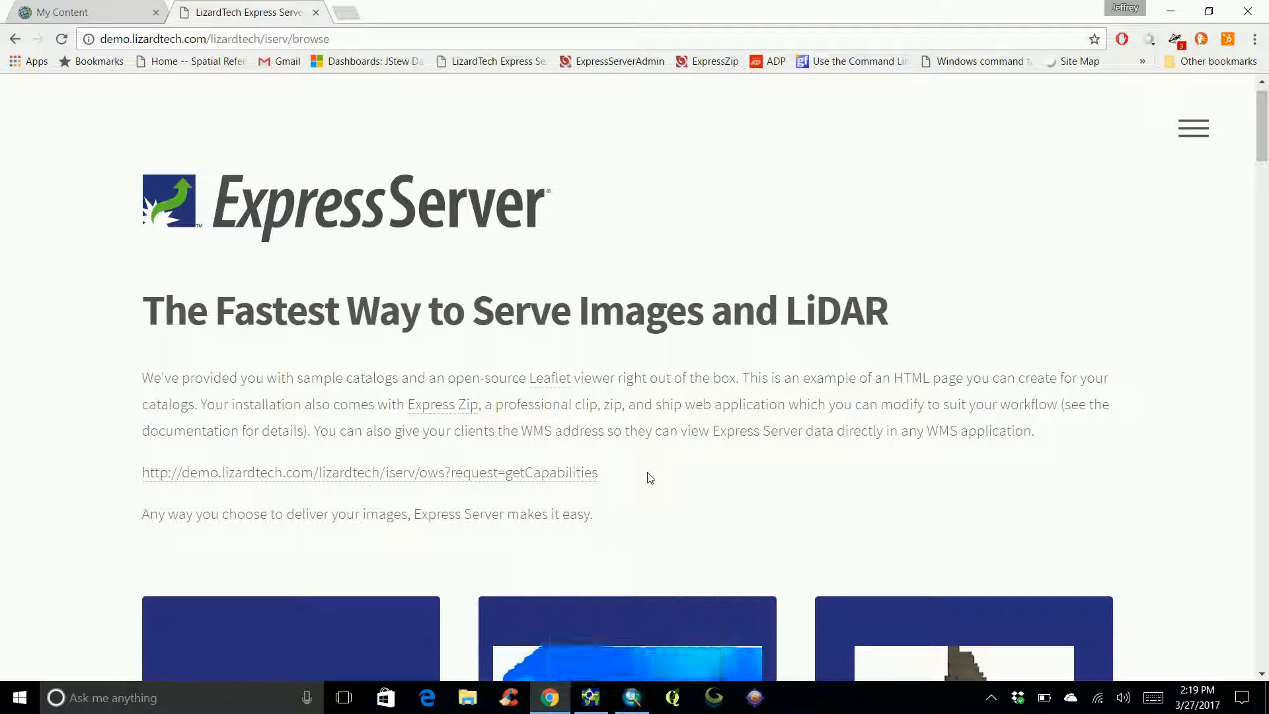
Copy the WMS GetCapabilities address from the Express Server page's introduction.
drag(604, 479, 141, 476)
key(ctrl+c)
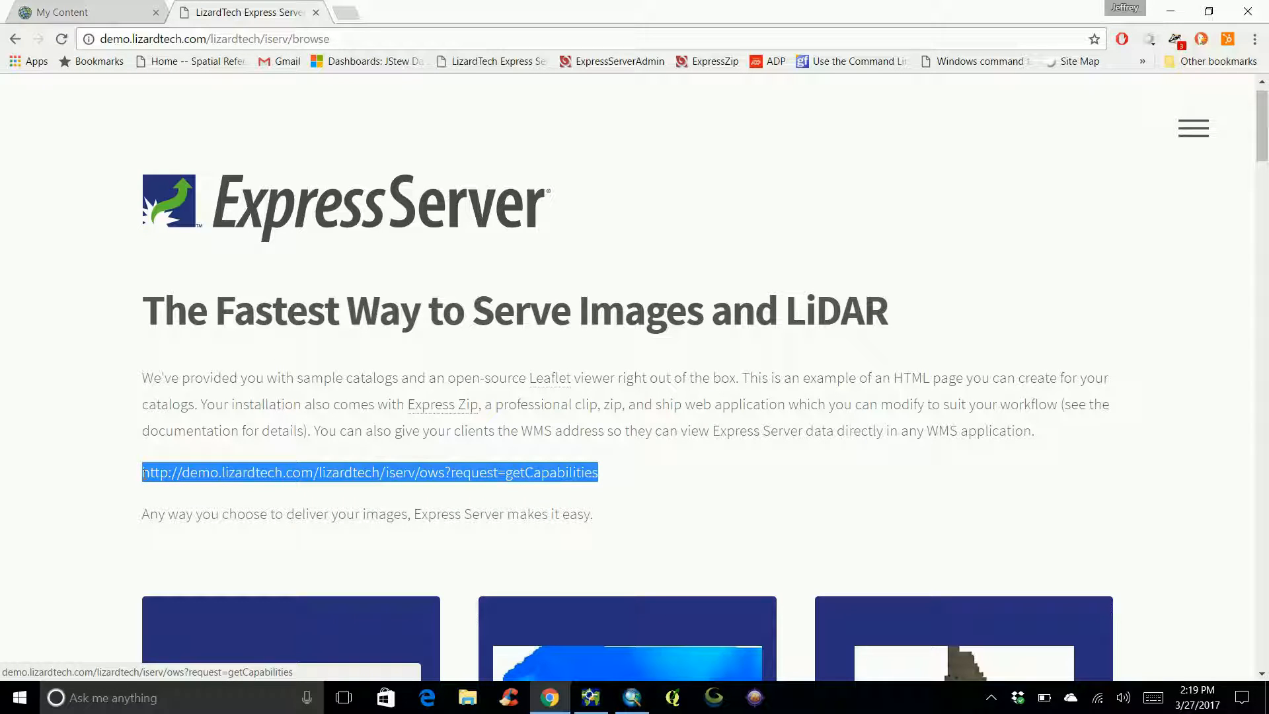
click(735, 477)
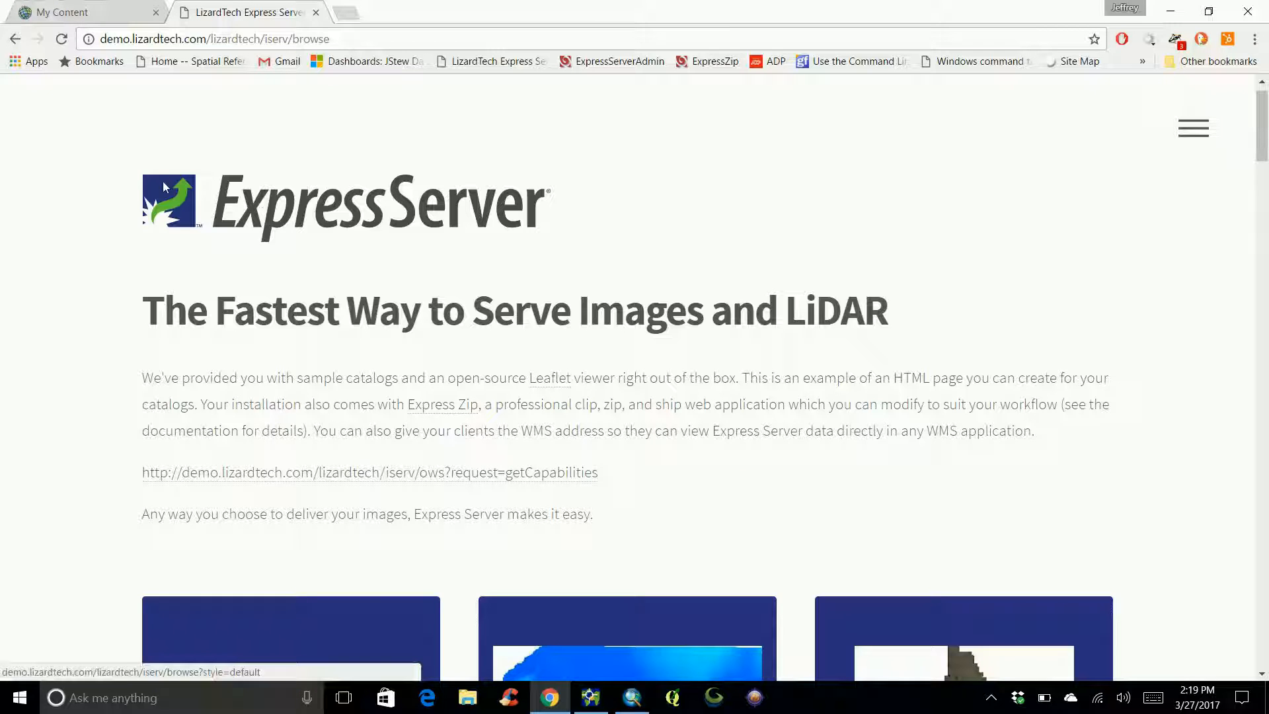
Switch to ArcGIS Online's My Content and start a web item of type WMS (OGC) with the copied GetCapabilities address as its URL.
click(99, 15)
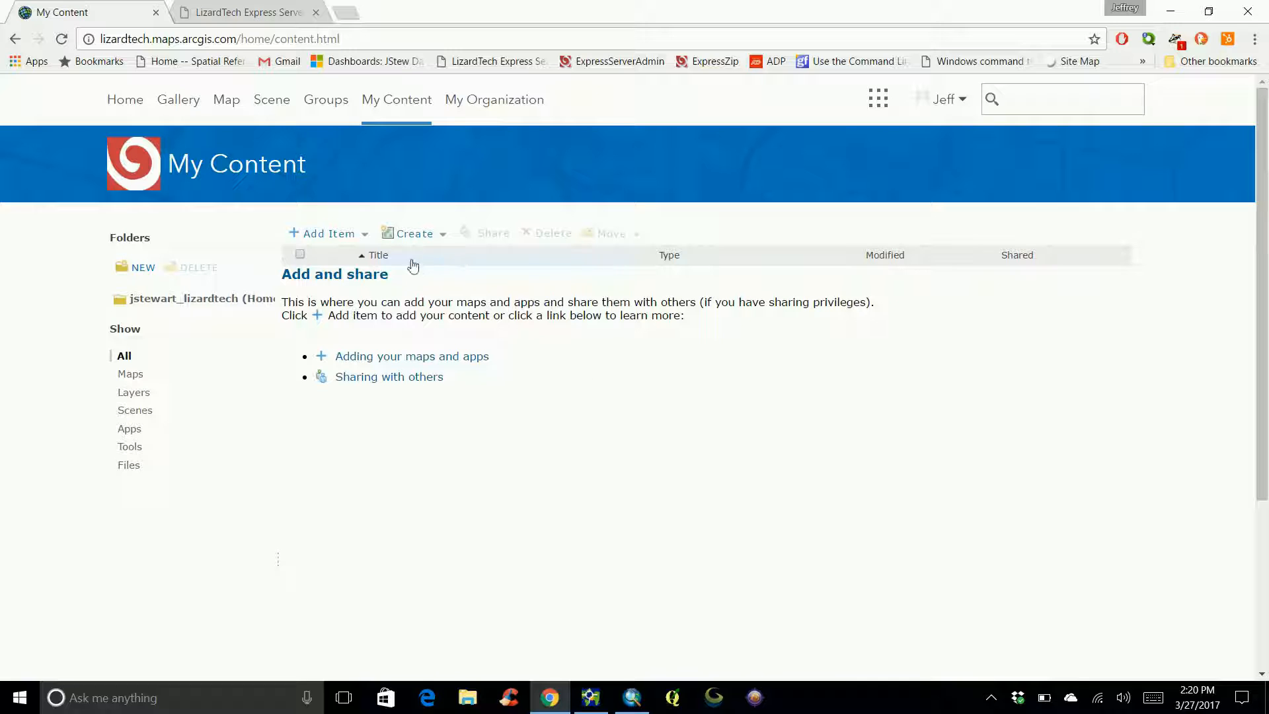
click(365, 235)
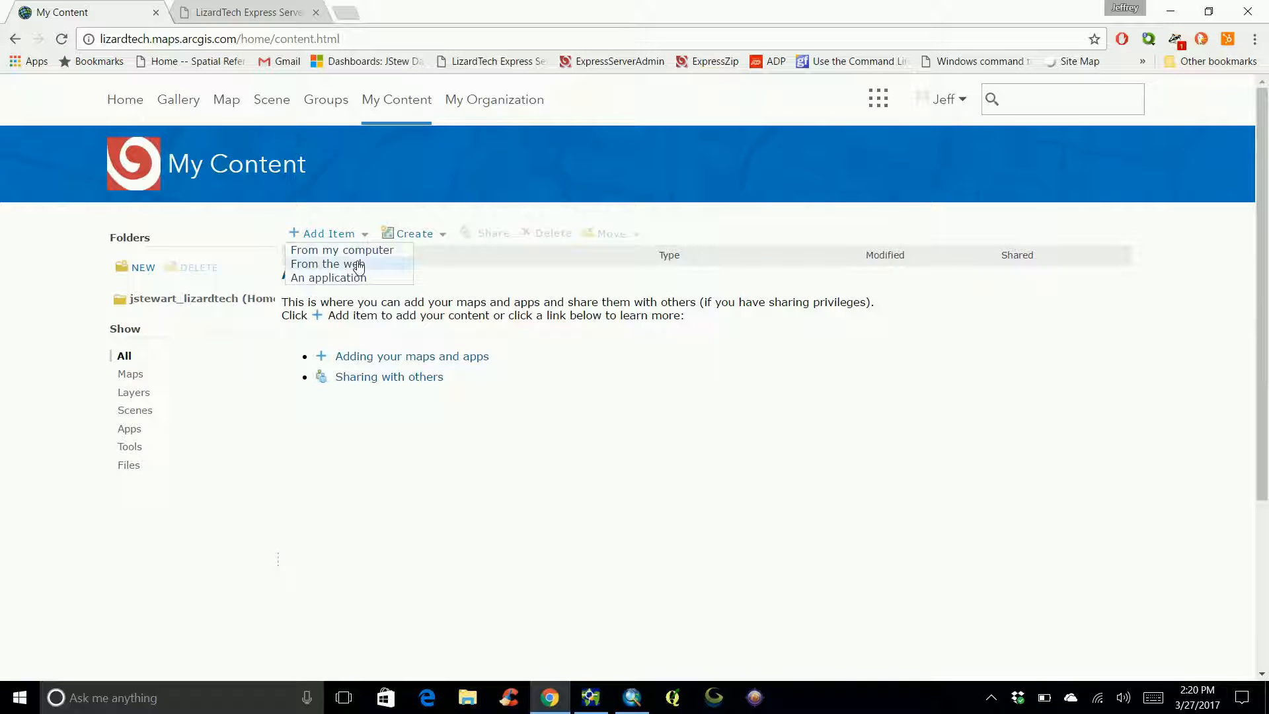
click(358, 265)
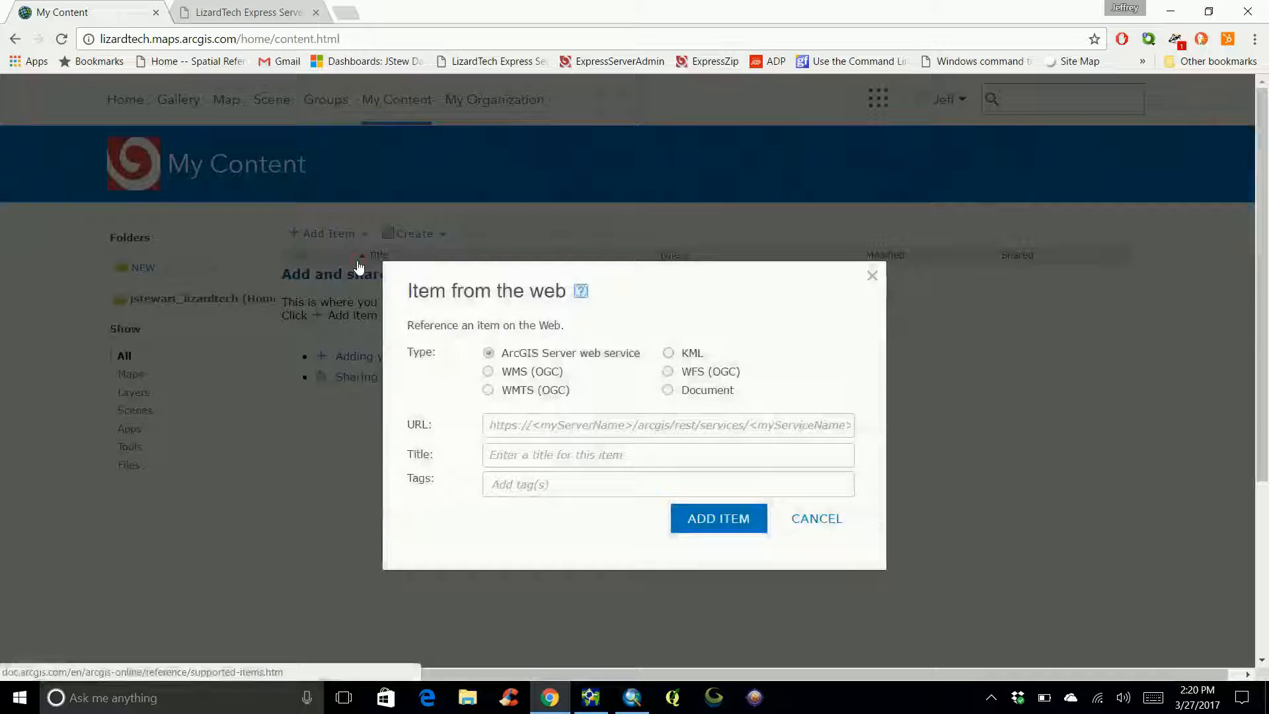
click(490, 374)
click(540, 423)
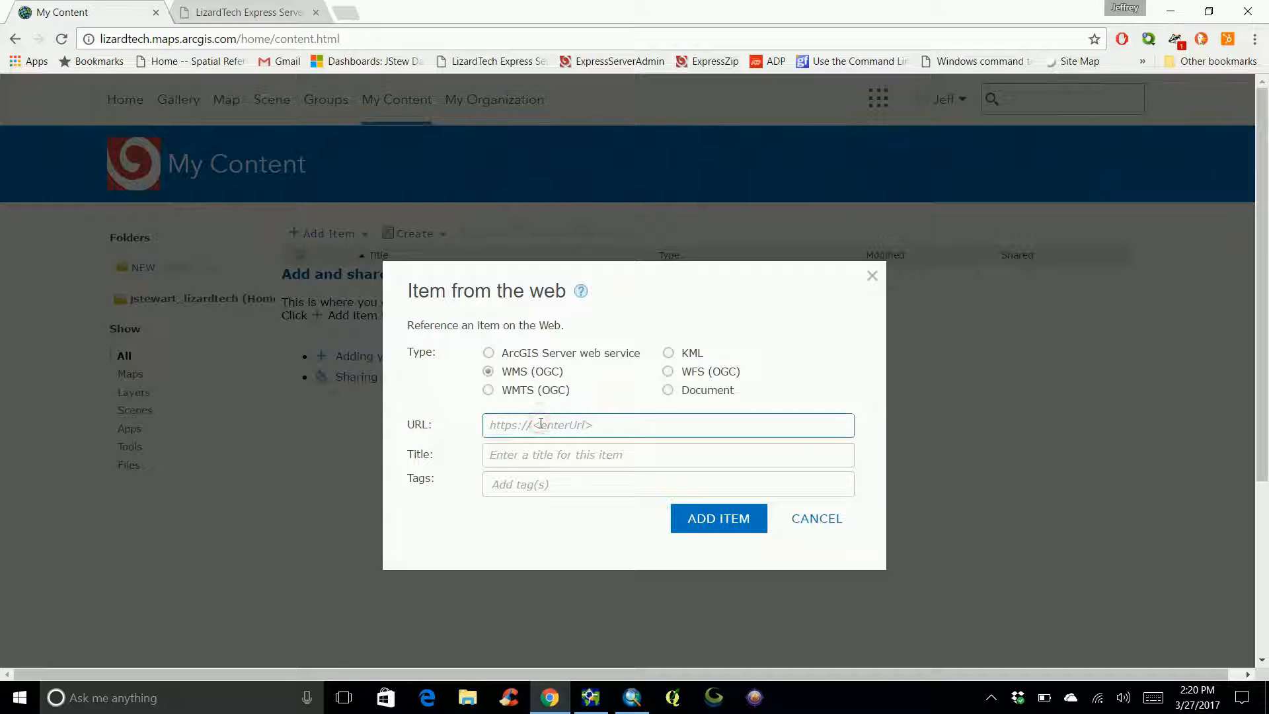
key(ctrl+v)
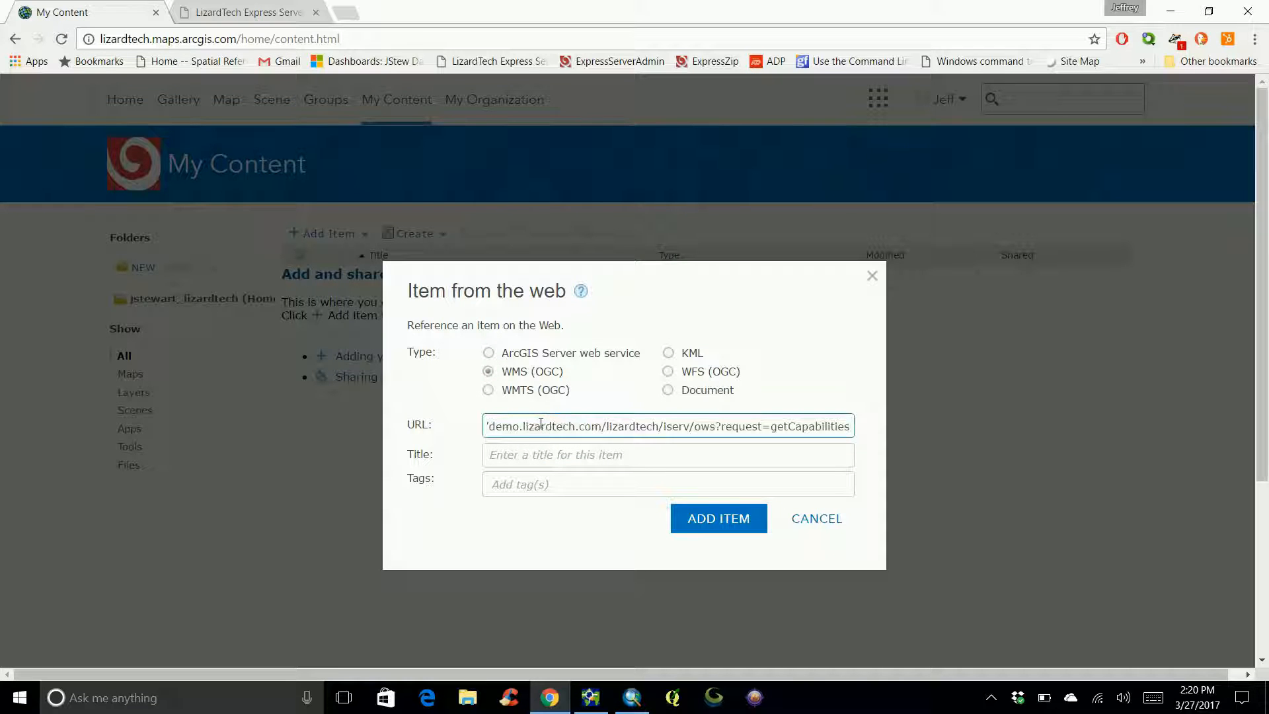
Load the service's layers and title the web item "Express Server Demo Site".
click(559, 454)
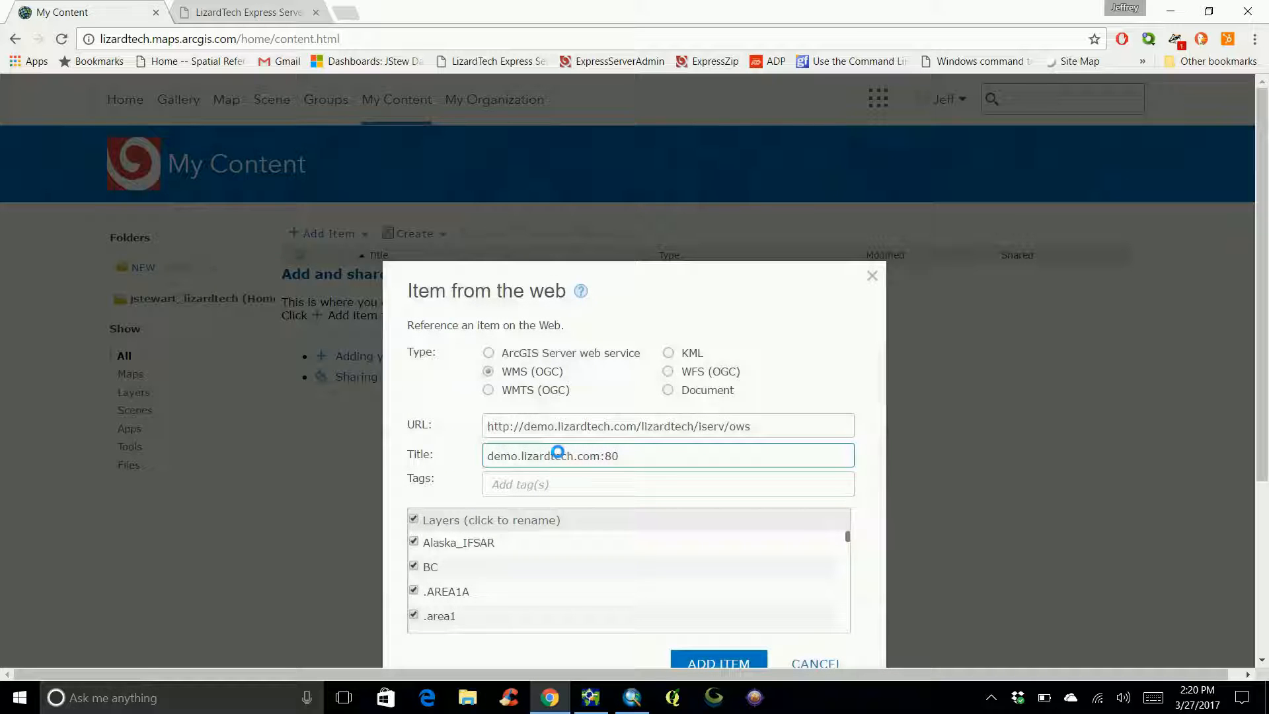
triple_click(636, 455)
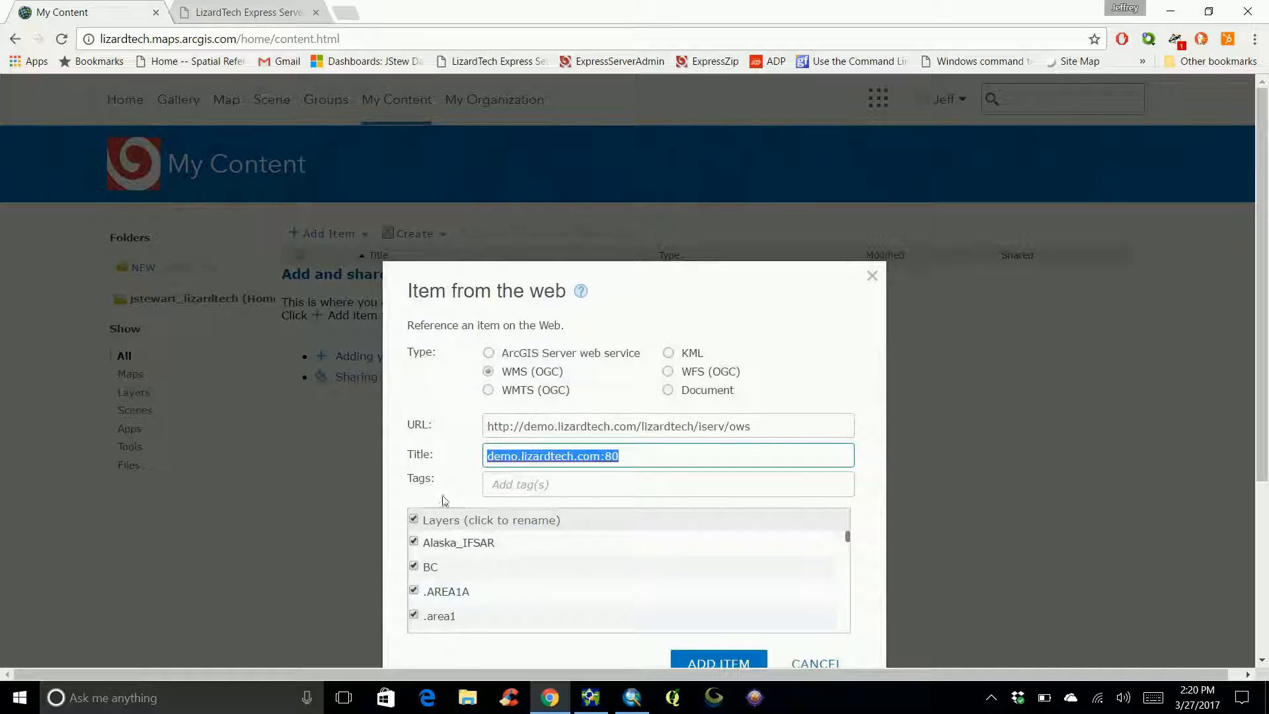
text(Express Server Demo Site)
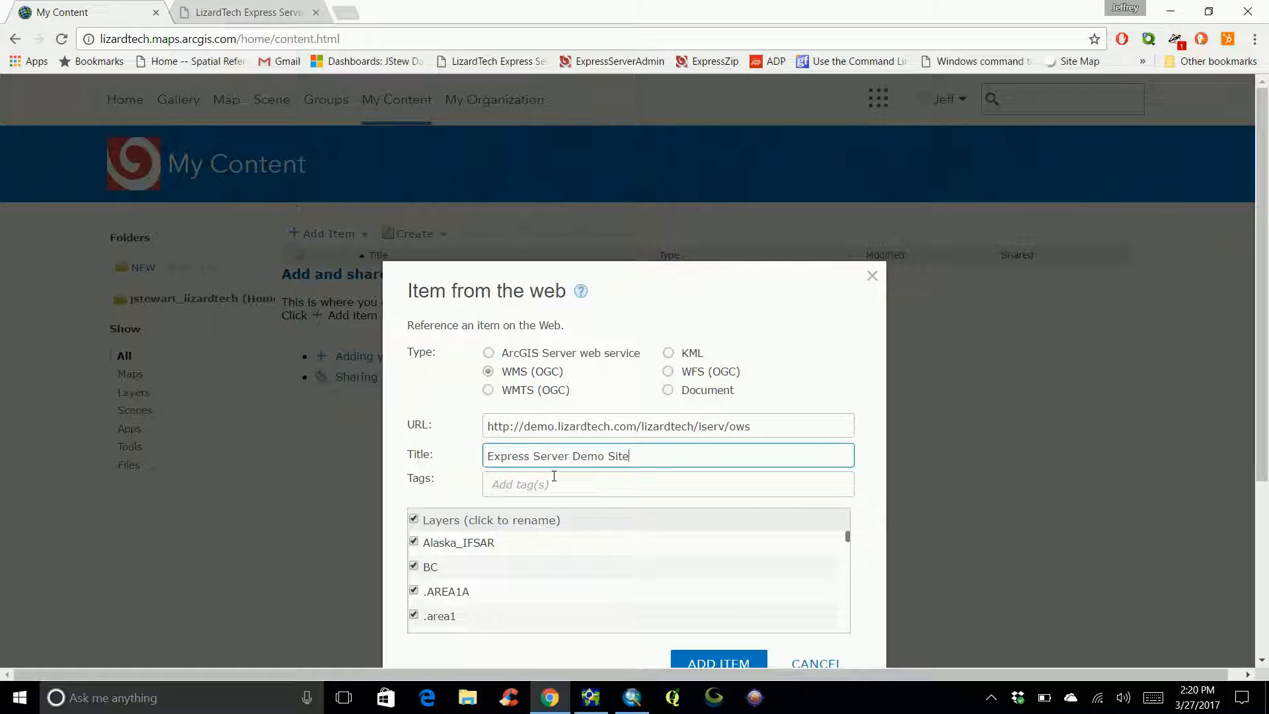
Add the tags MrSID, JPEG2000 and Express Server to the web item.
click(575, 491)
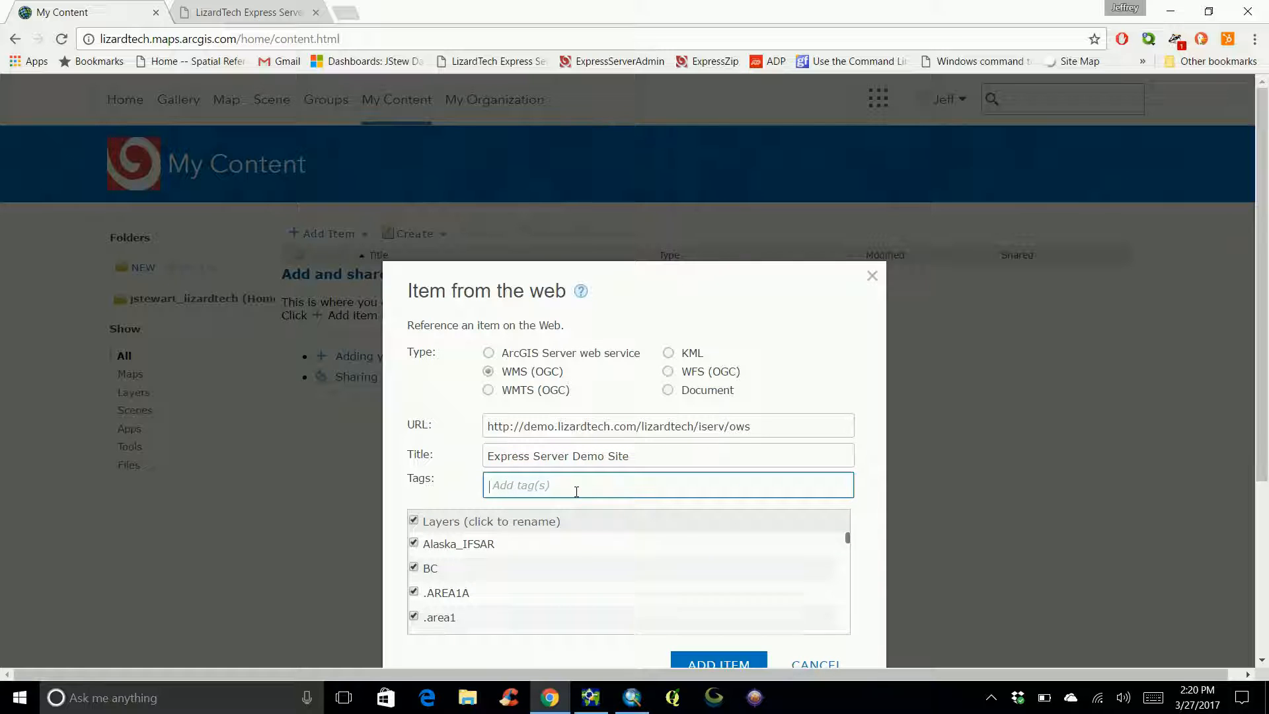
text(MrSID)
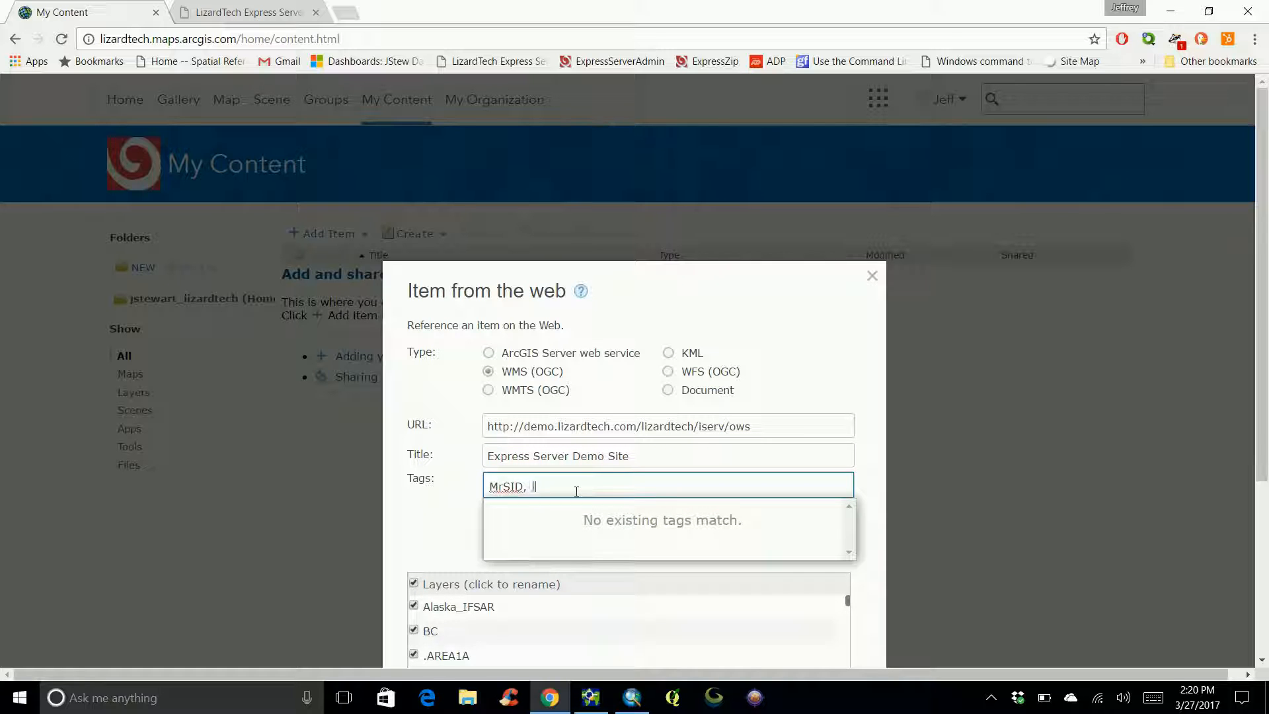
text(, JPEG2000, Express Serv)
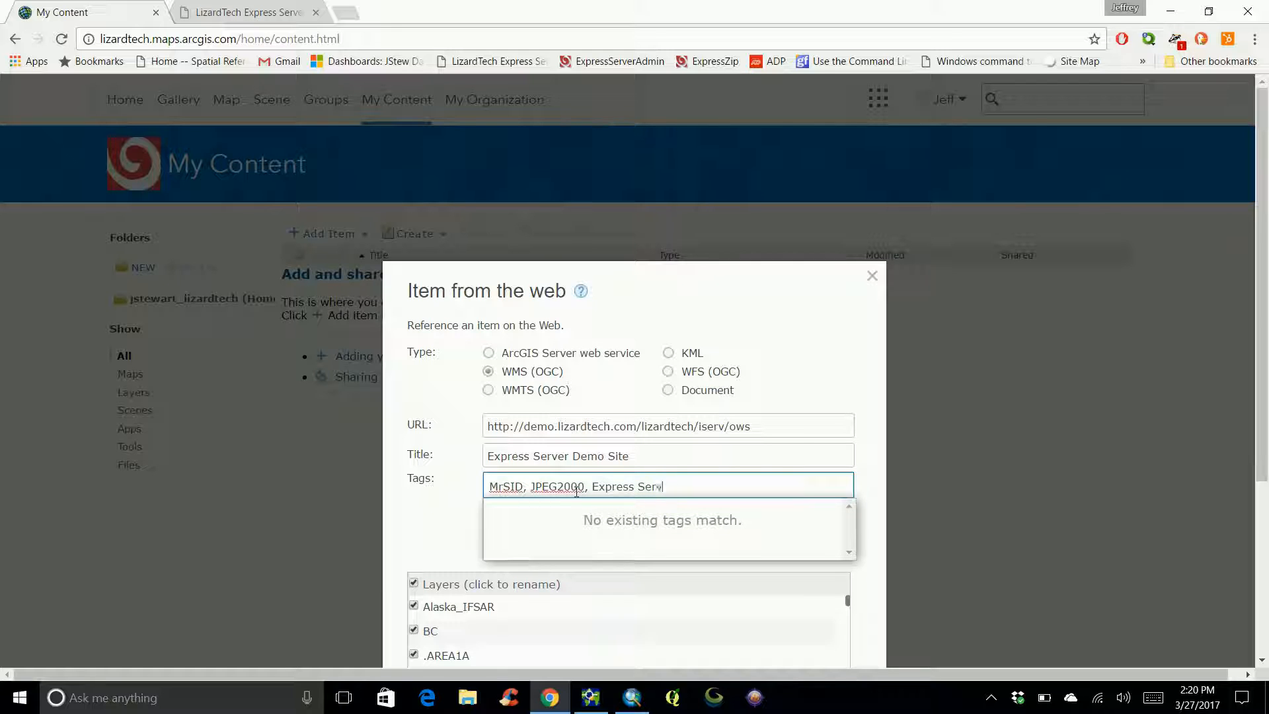
text(er)
key(Return)
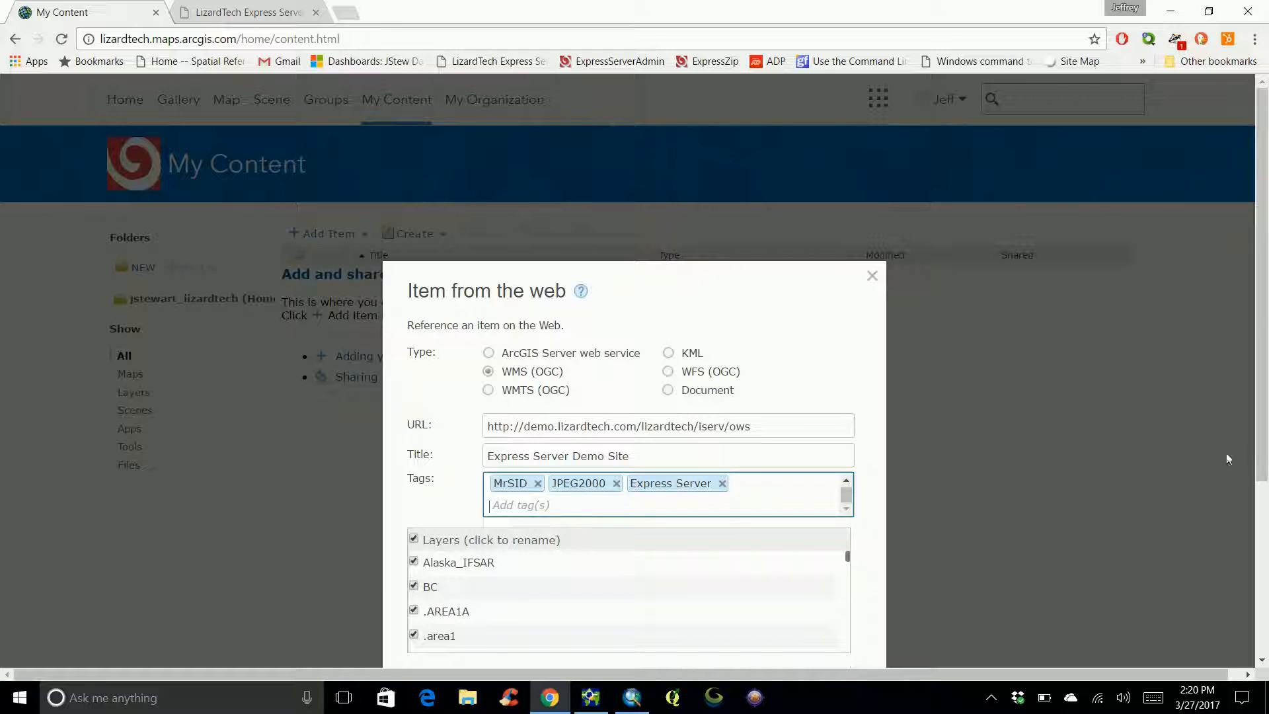
Look through the WMS service's layer list and deselect all of its layers at once.
drag(1262, 459, 1262, 541)
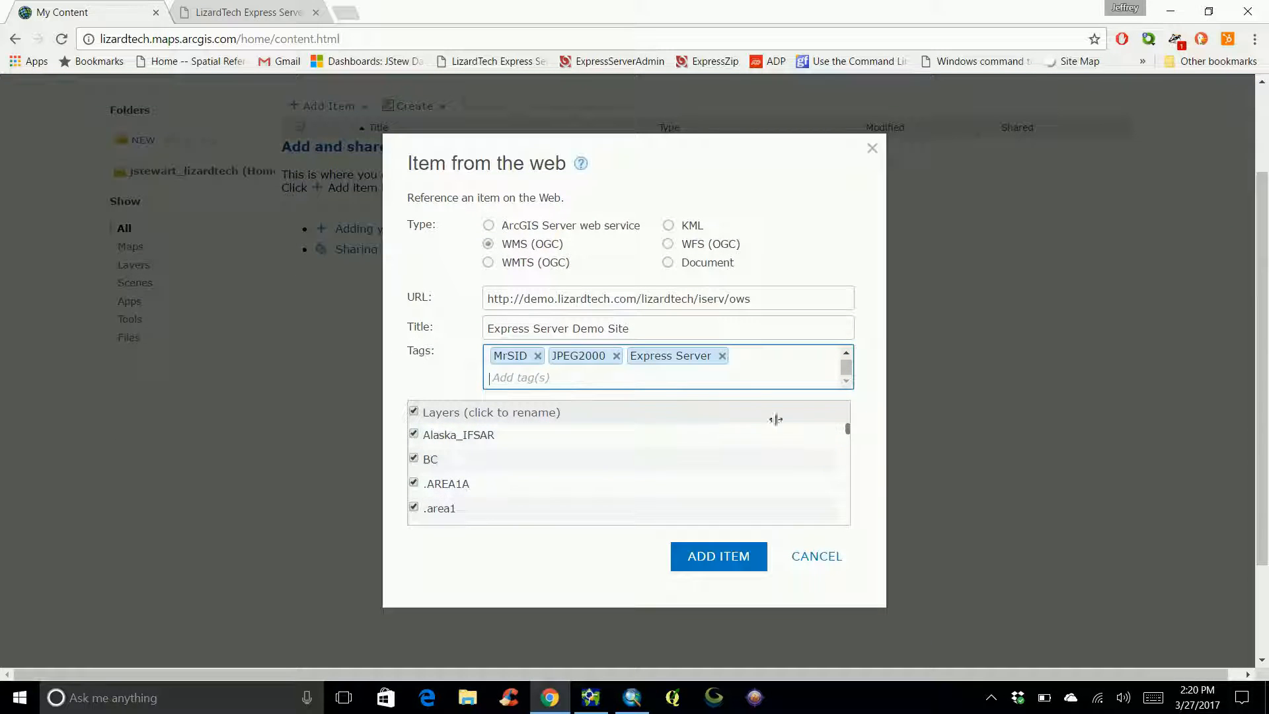
click(849, 434)
drag(849, 434, 847, 464)
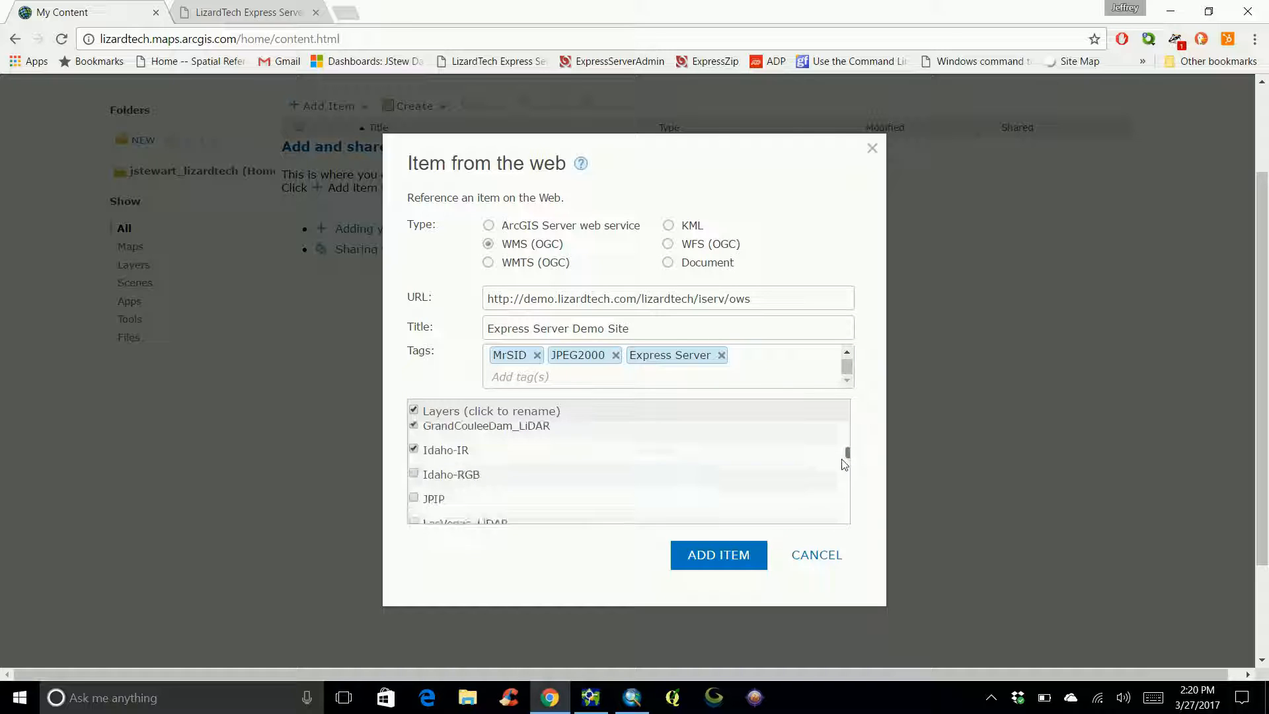
click(414, 474)
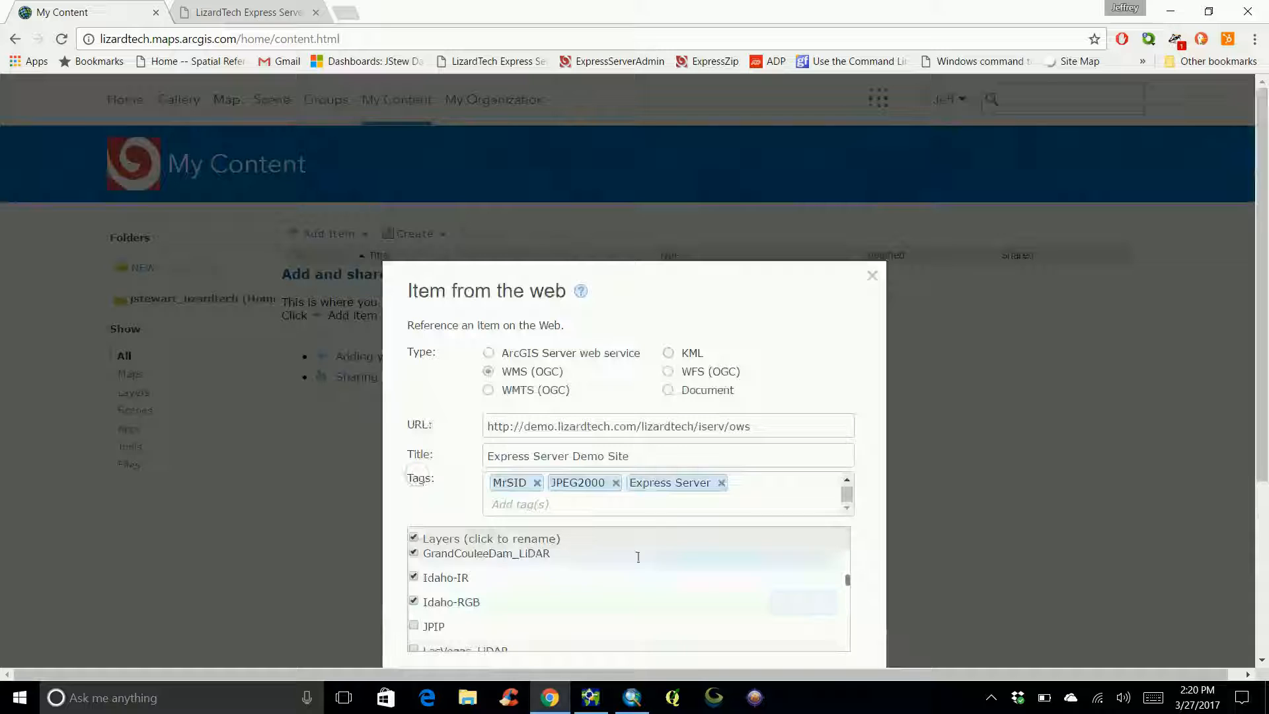
click(415, 538)
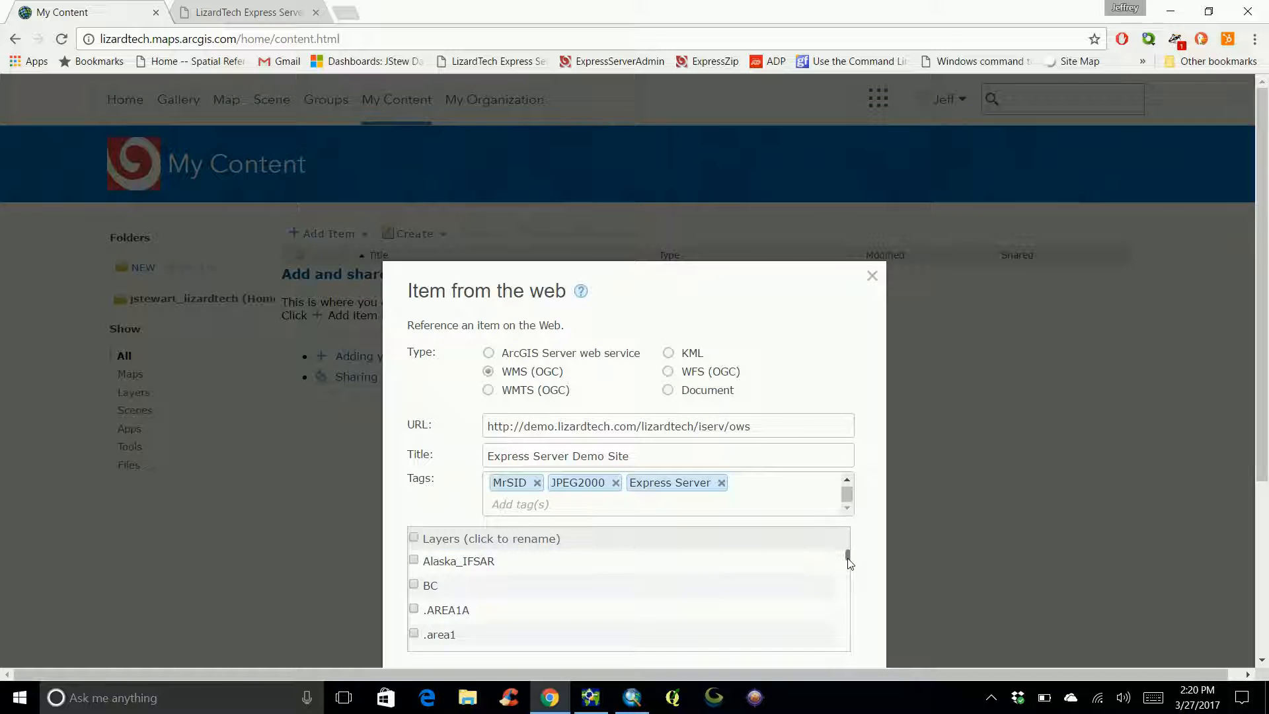
Include the layers Florida_Mosaic, Geiger_Mode_LiDAR_Example, GrandCouleeDam_LiDAR and Salton_Sea_Sentinel-2a_RGB in the web item.
drag(849, 557, 847, 570)
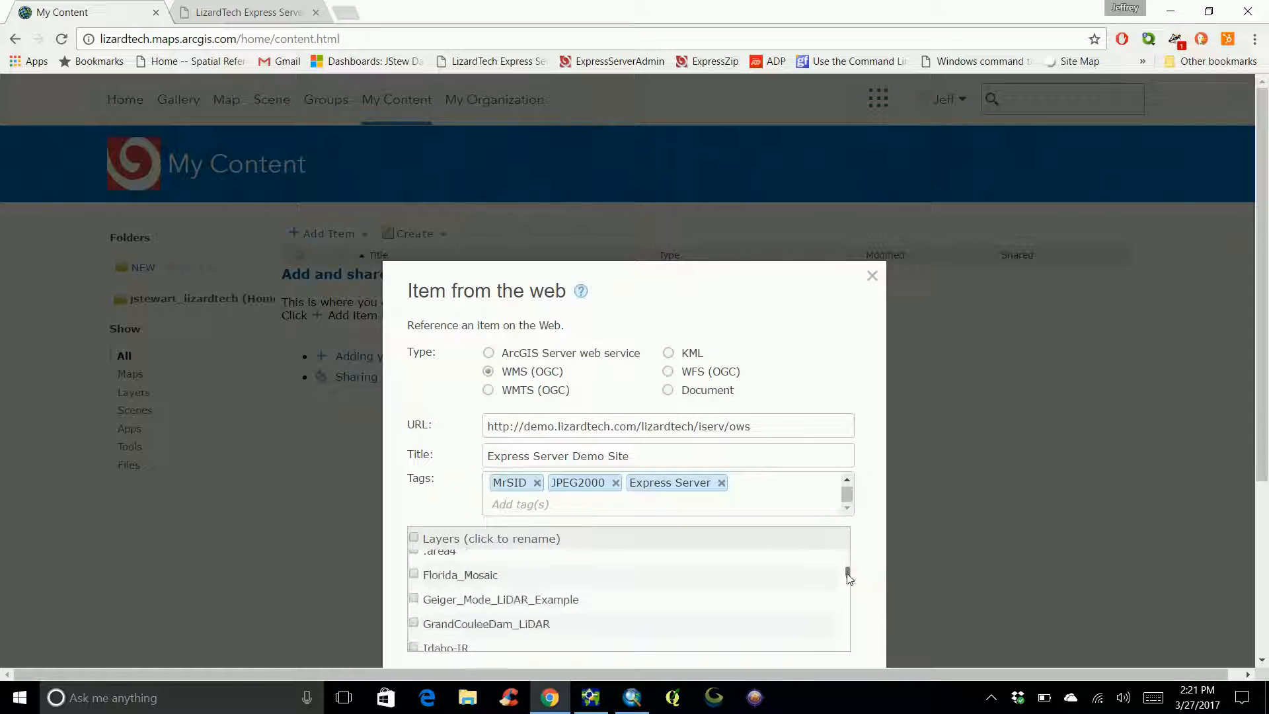
click(414, 574)
click(414, 598)
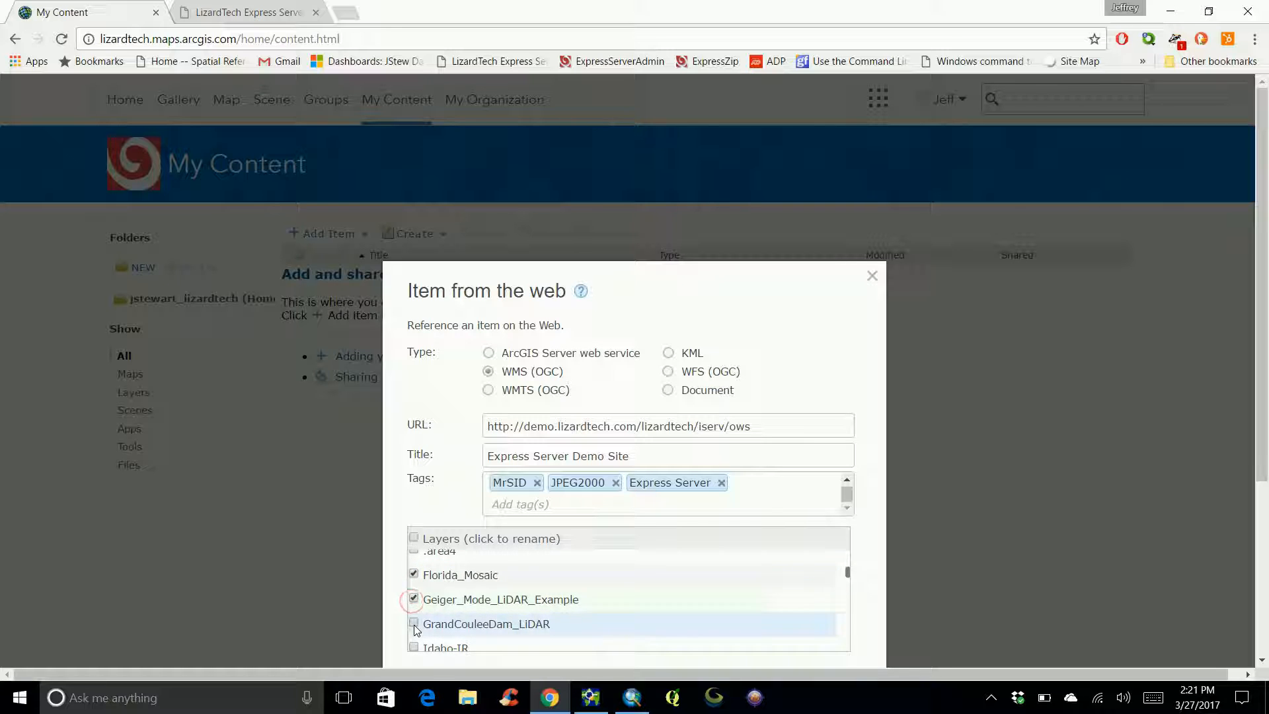
click(413, 623)
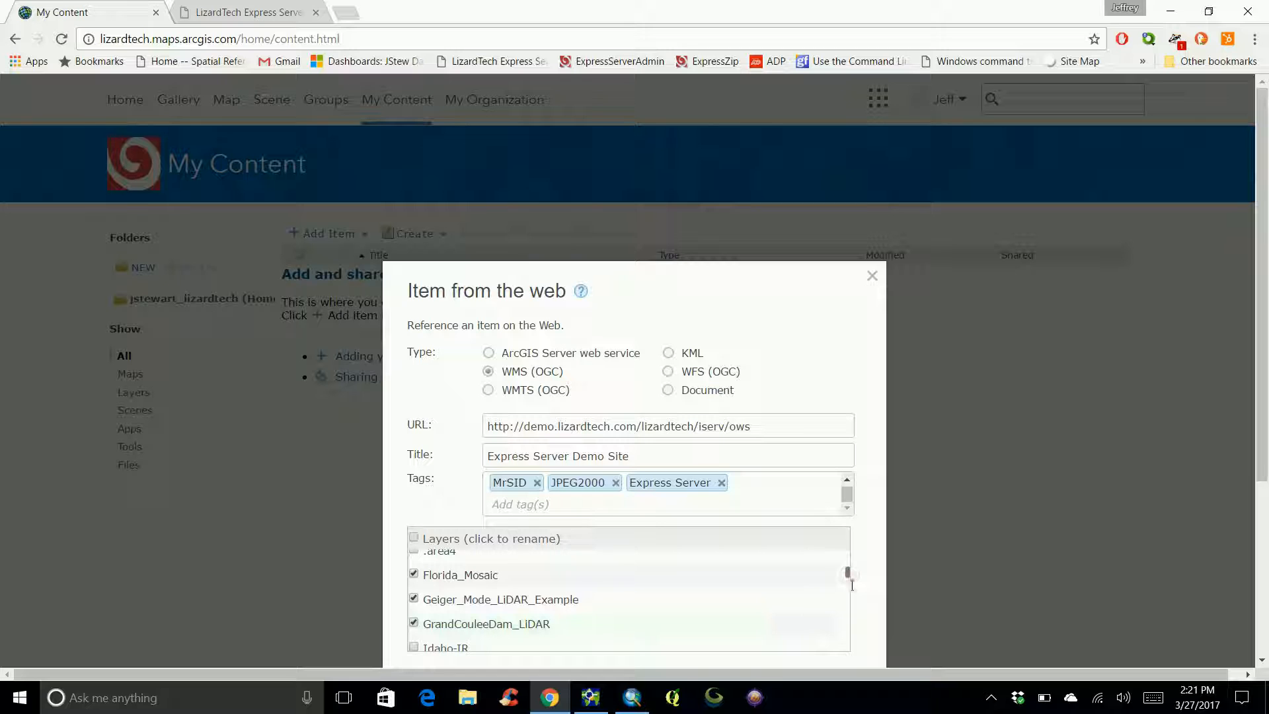
drag(847, 571, 846, 591)
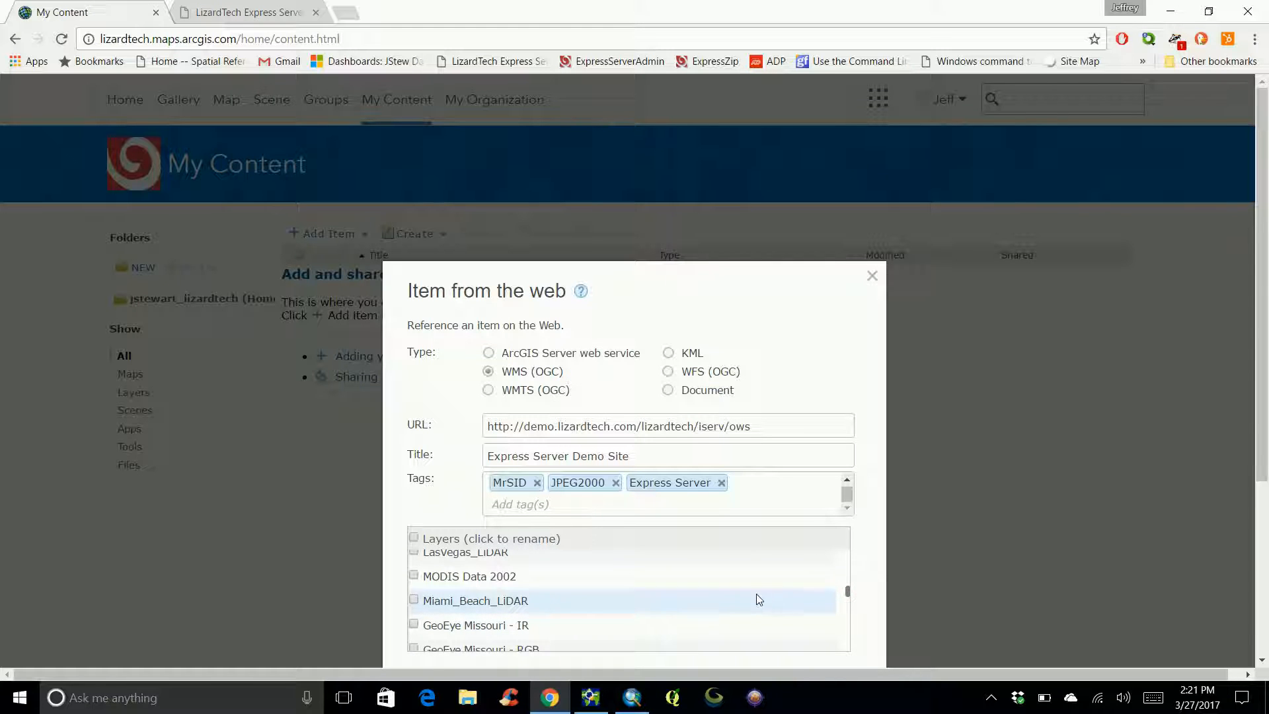
drag(848, 594, 848, 617)
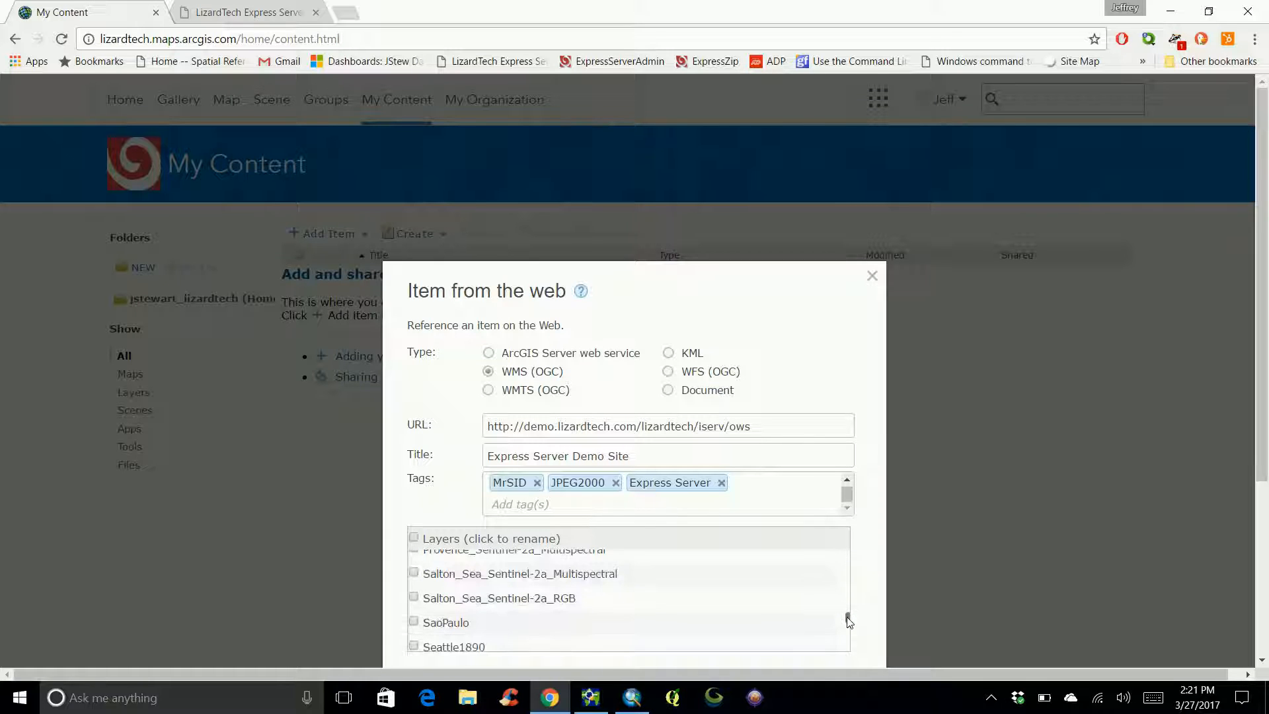
click(415, 598)
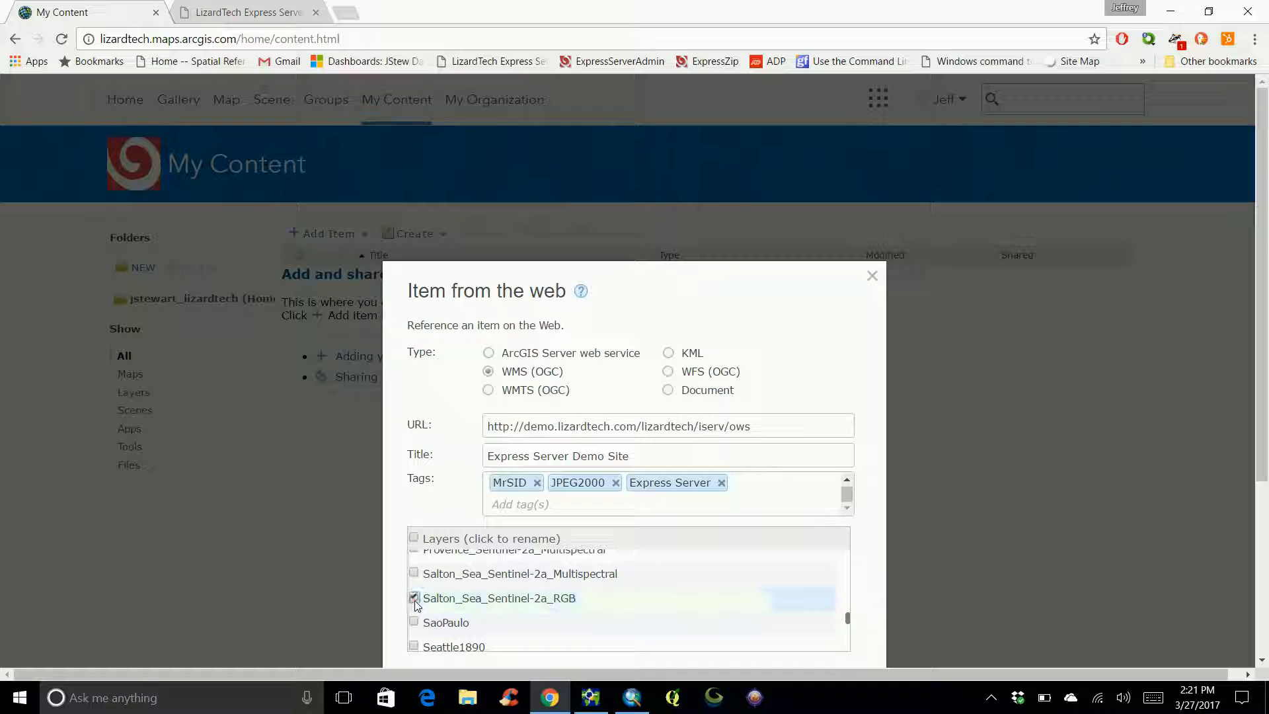
Include the Provence_Sentinel-2a_Multispectral layer as well and add the web item to My Content.
click(415, 551)
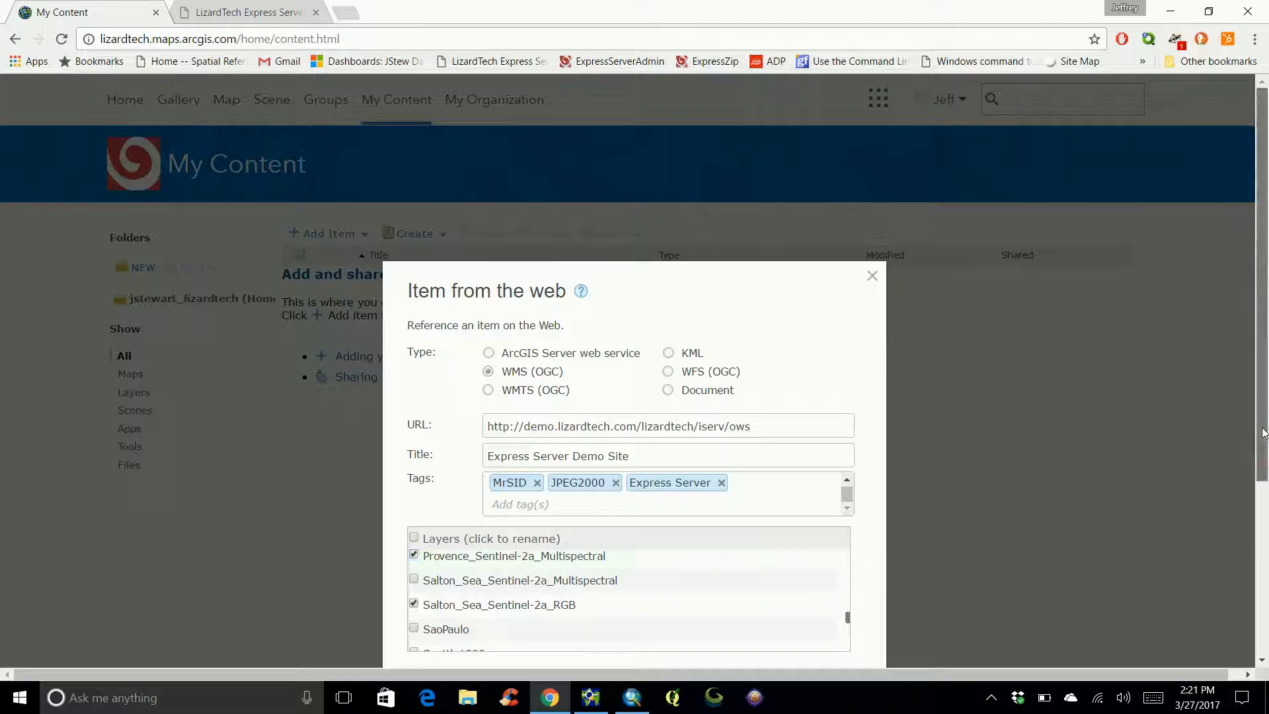
drag(1264, 436, 1265, 511)
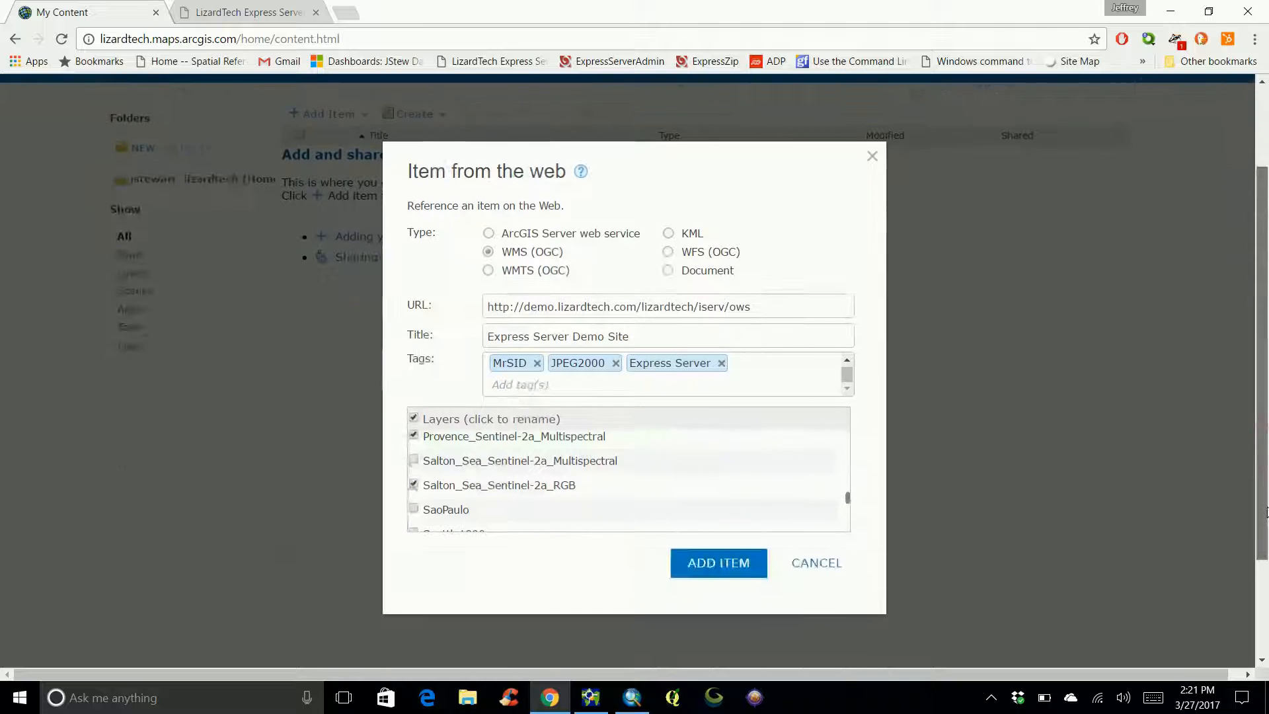
click(714, 566)
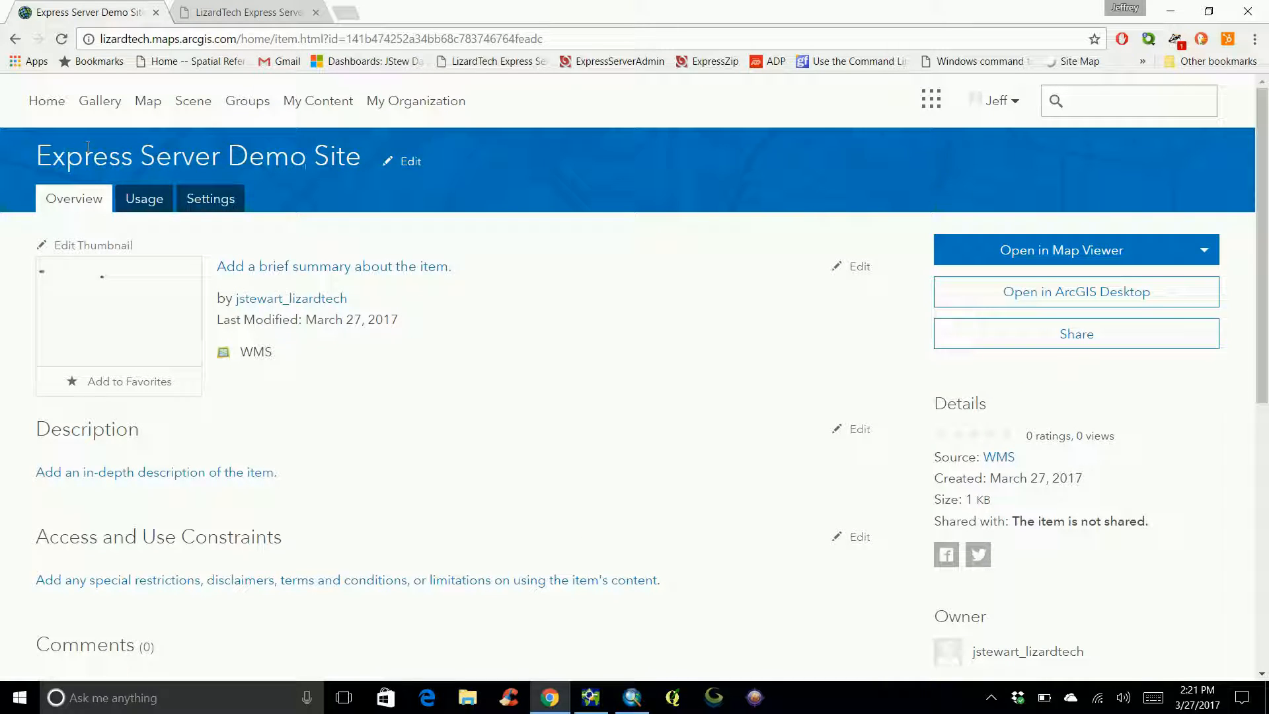
Review the new item's overview page, including its options for opening in Map Viewer and sharing.
mouse_move(1264, 248)
mouse_down()
mouse_move(1267, 395)
mouse_move(1265, 272)
mouse_up()
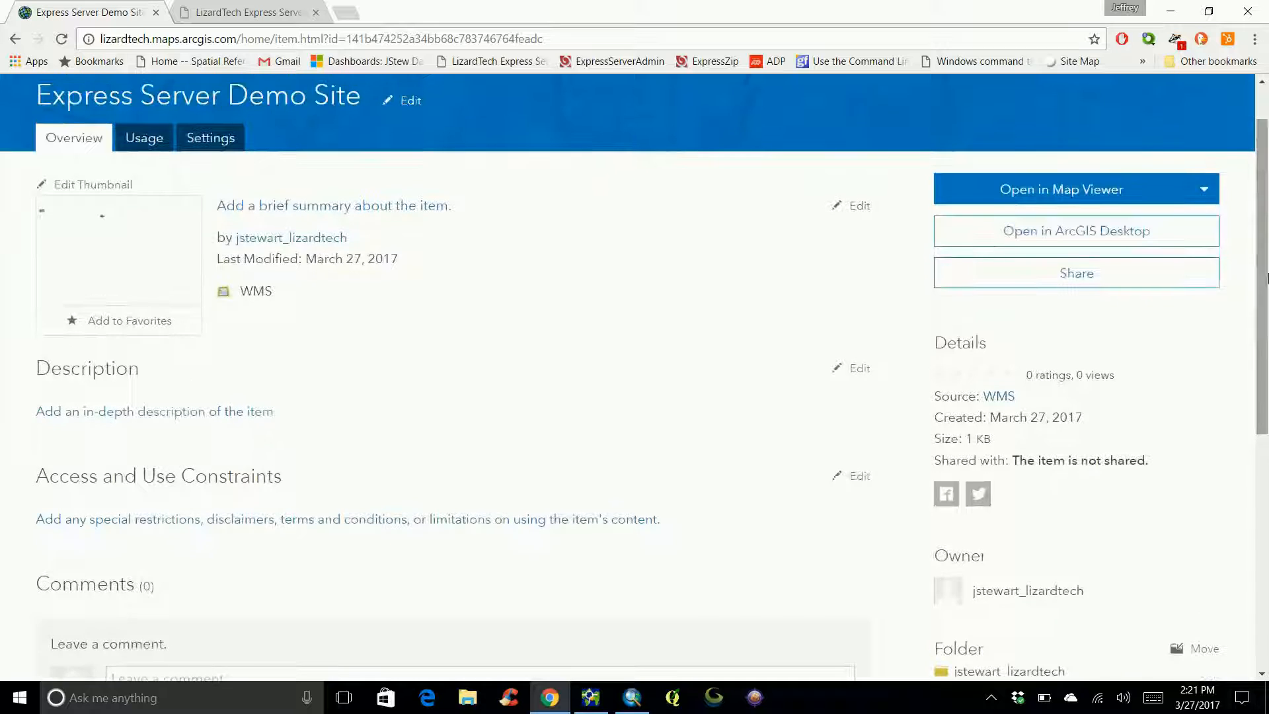
click(1209, 196)
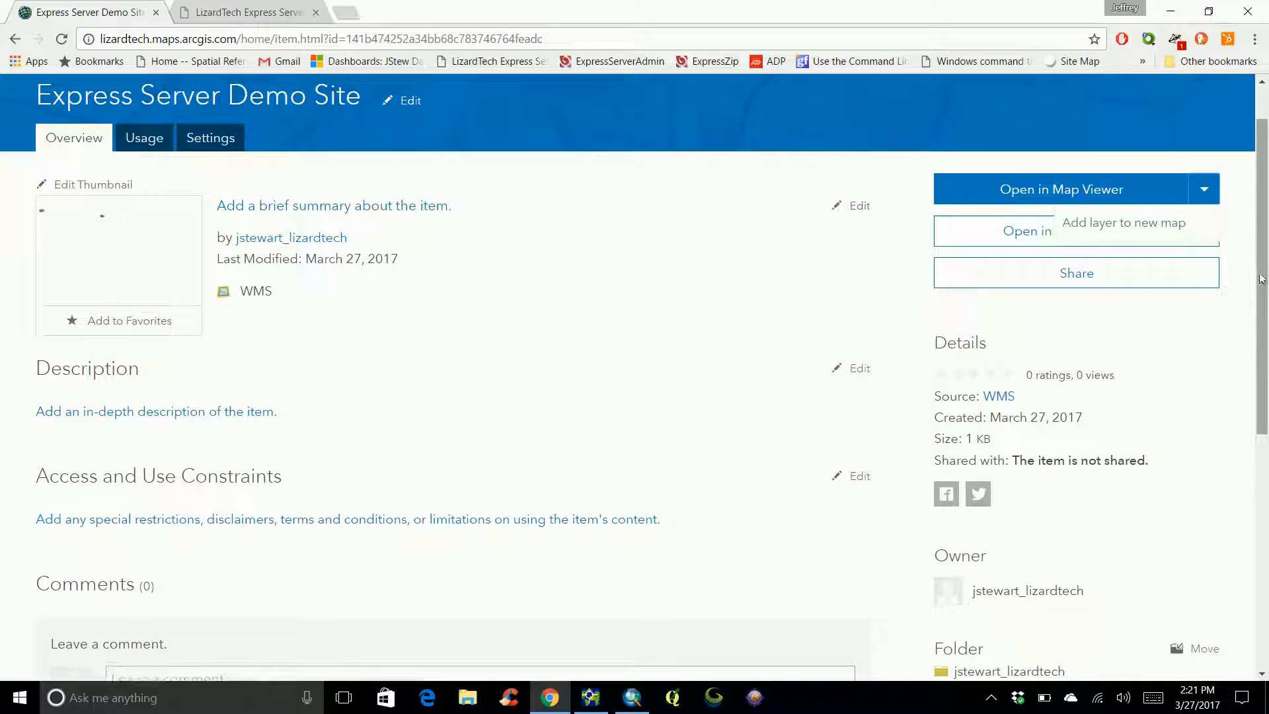
click(1245, 196)
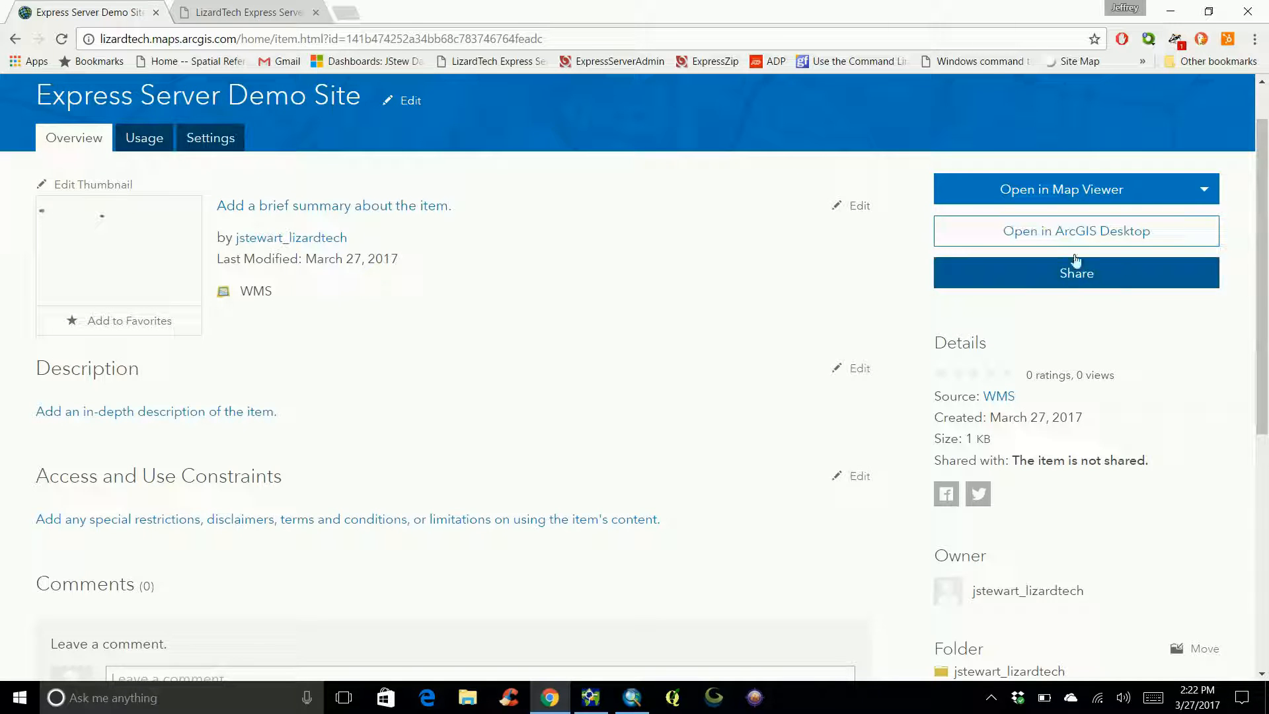
mouse_move(1254, 277)
mouse_down()
mouse_move(1267, 406)
mouse_move(1263, 295)
mouse_up()
click(629, 266)
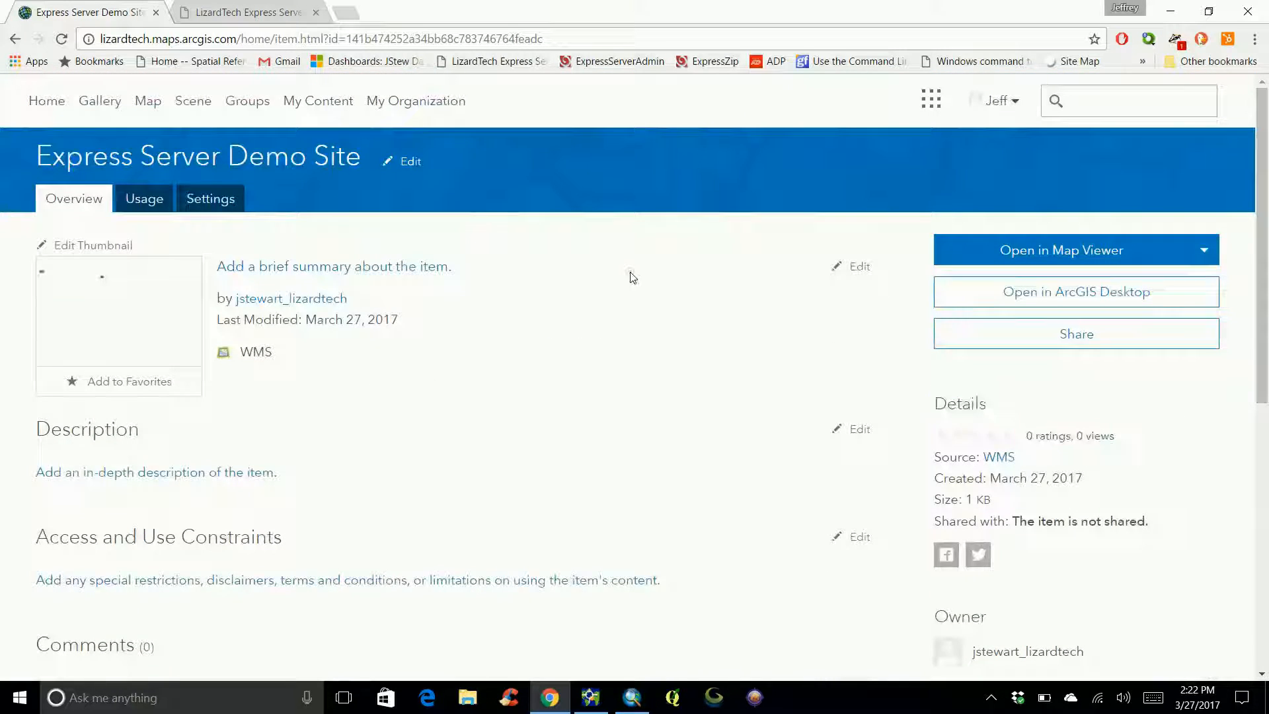
Return to My Content and start a new map titled "Express Server Map".
click(313, 103)
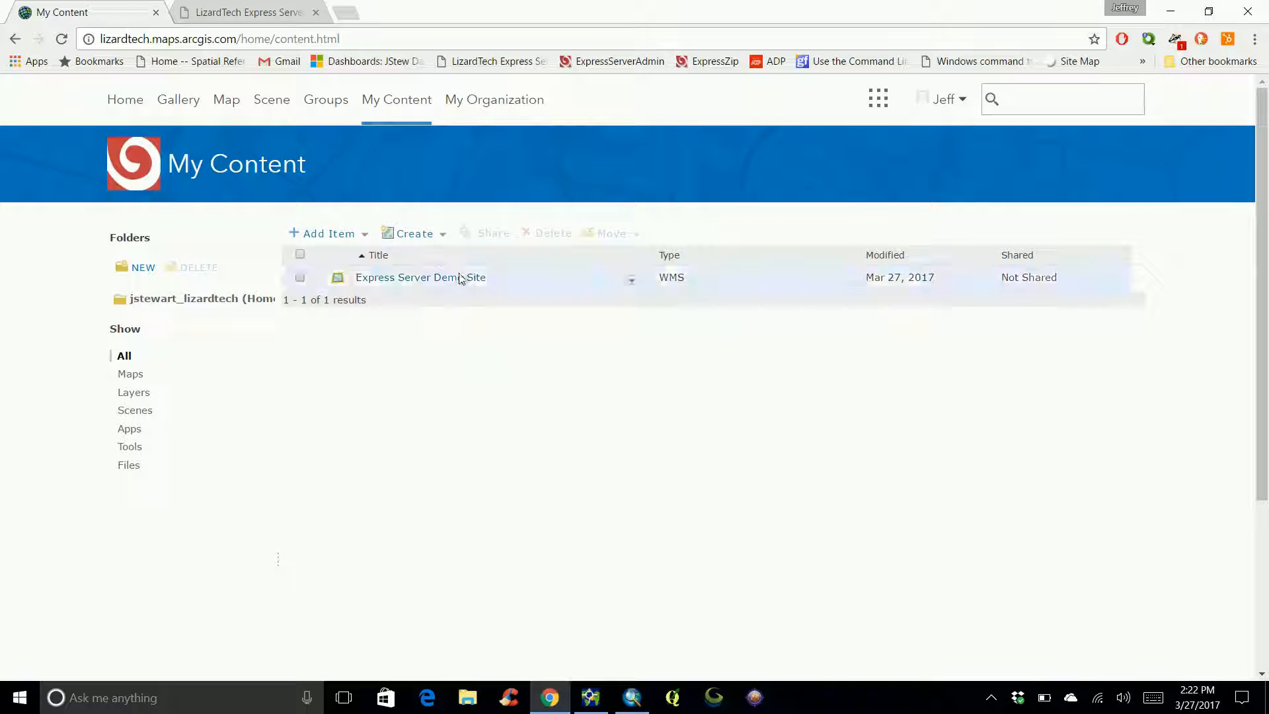
click(444, 236)
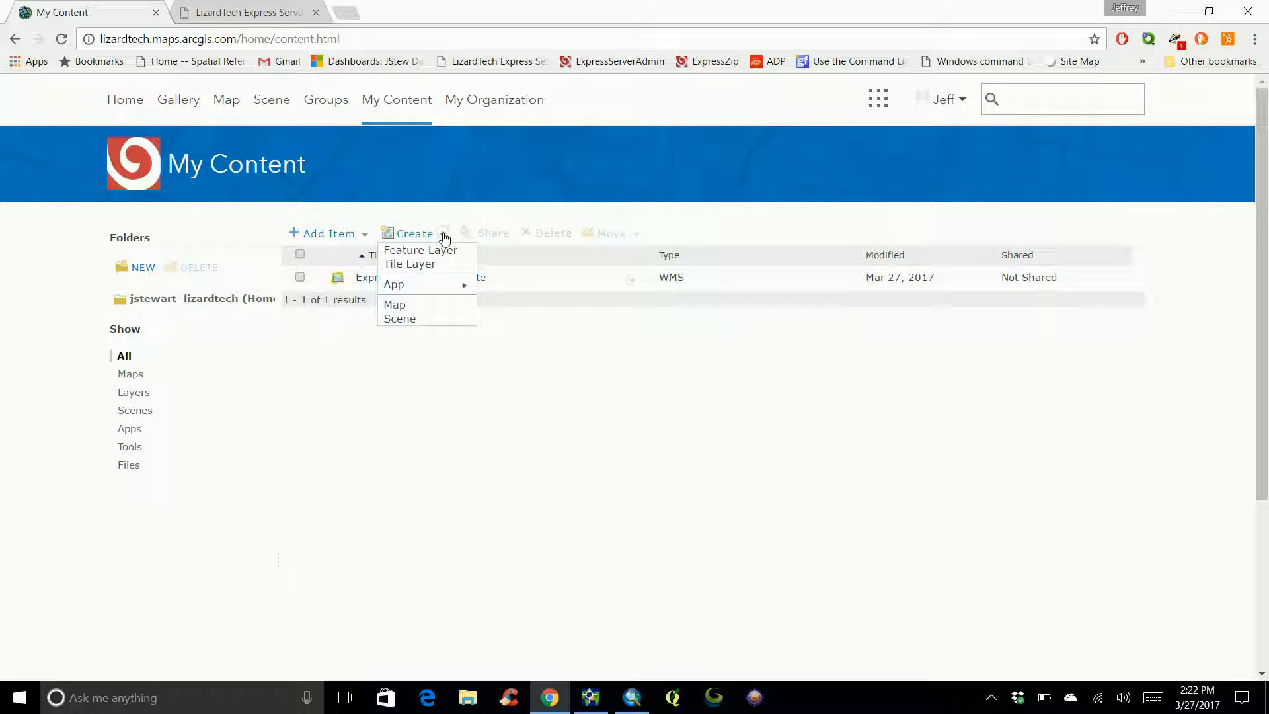
click(437, 306)
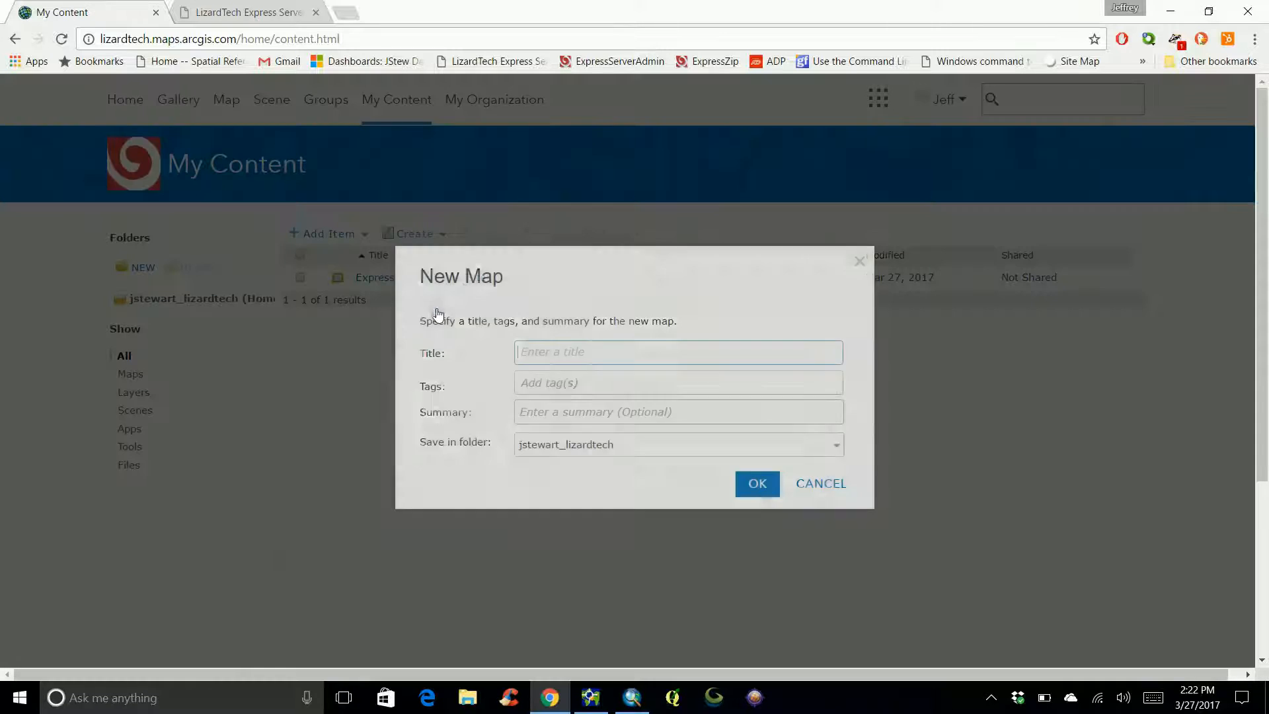
text(Express Server Map)
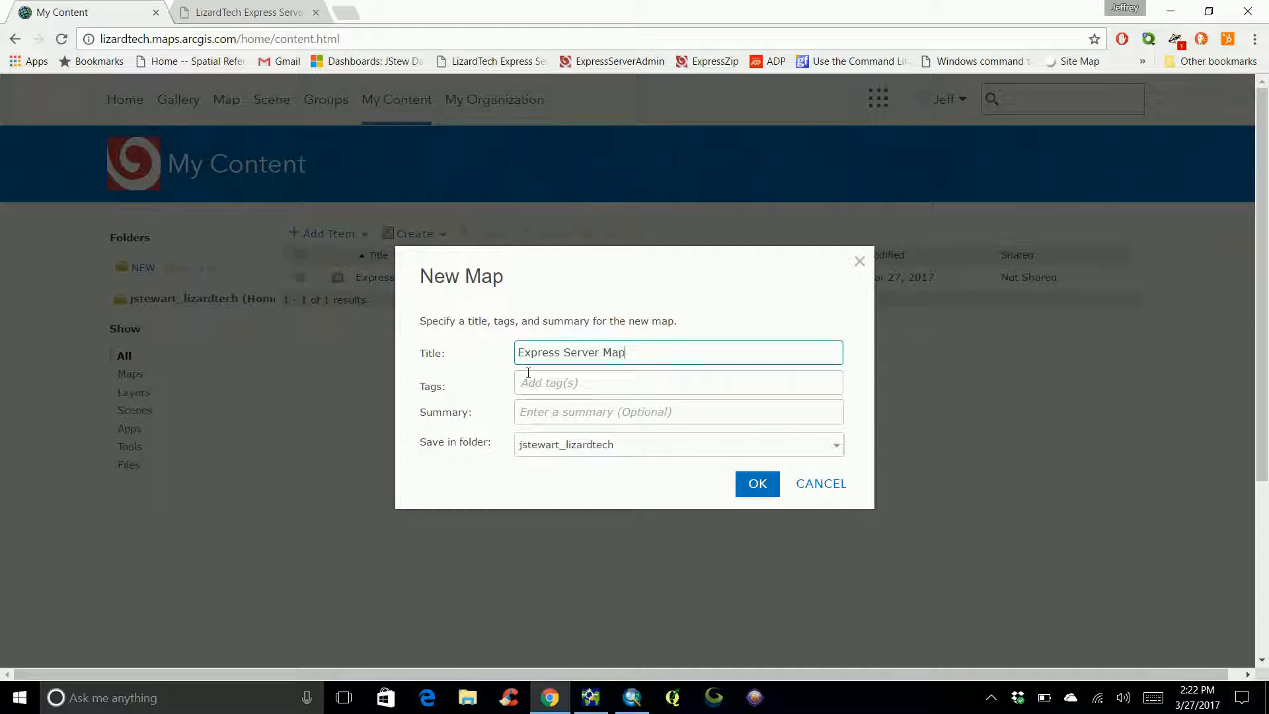
Tag the new map with MrSID, JPEG2000 and Express Server, leave the summary empty, and open it, discarding the current map's unsaved changes.
key(Tab)
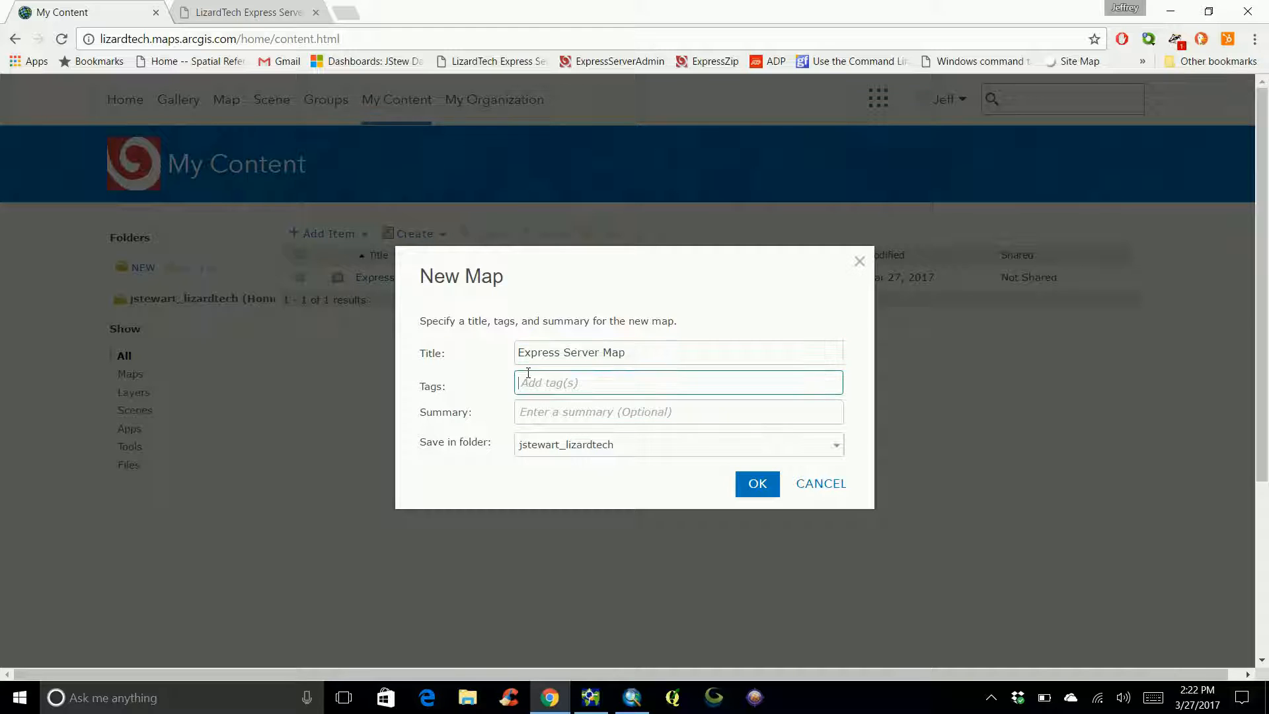
text(MrSI)
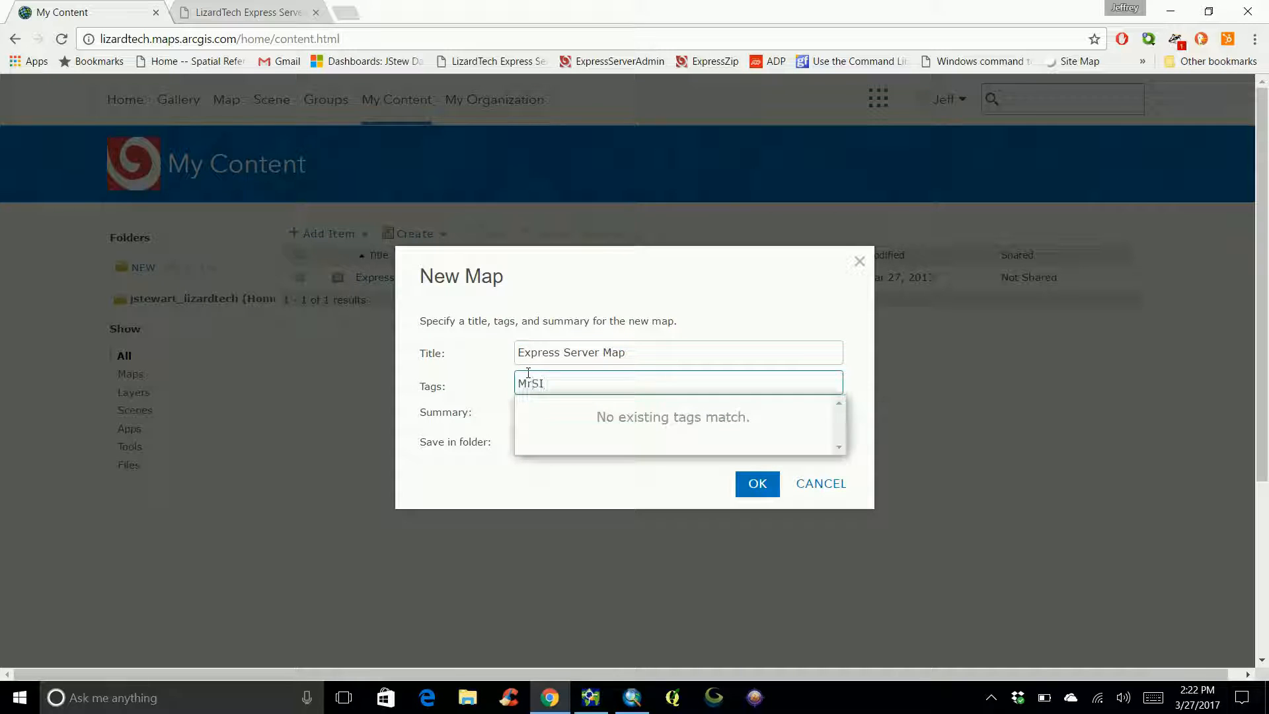
text(D, JPEG2000, Express Ser)
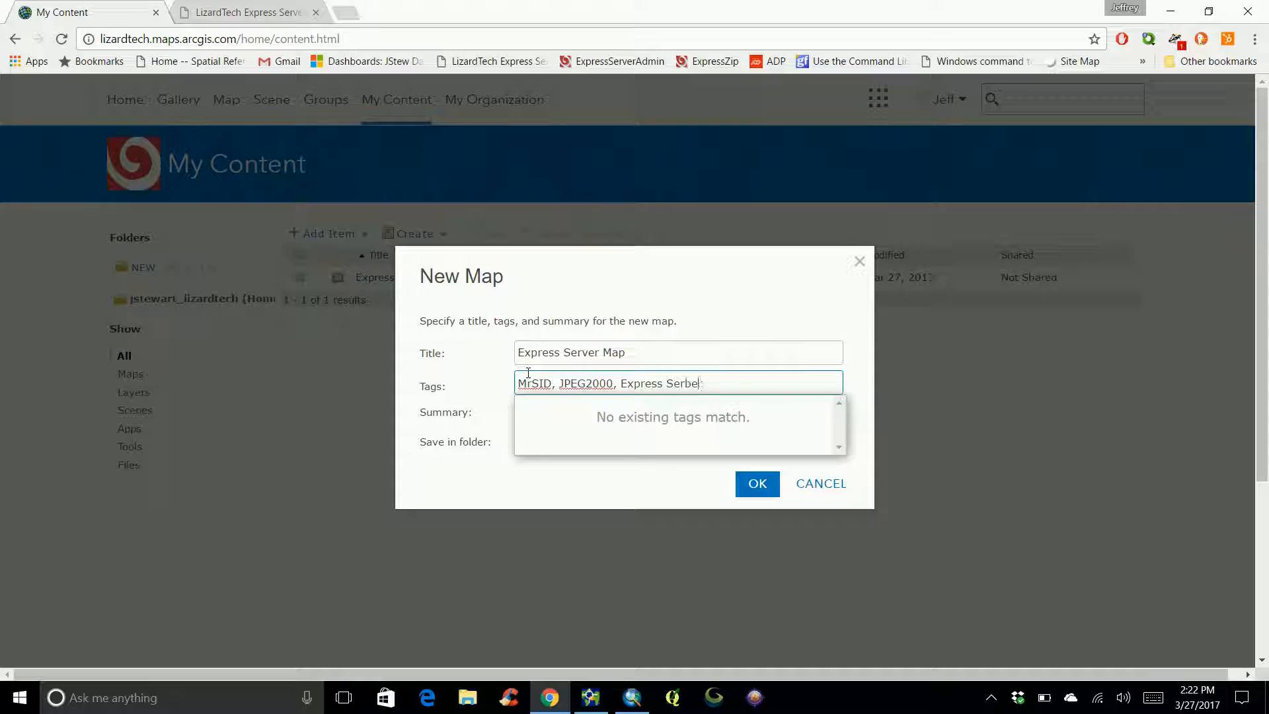
text(ver)
key(Return)
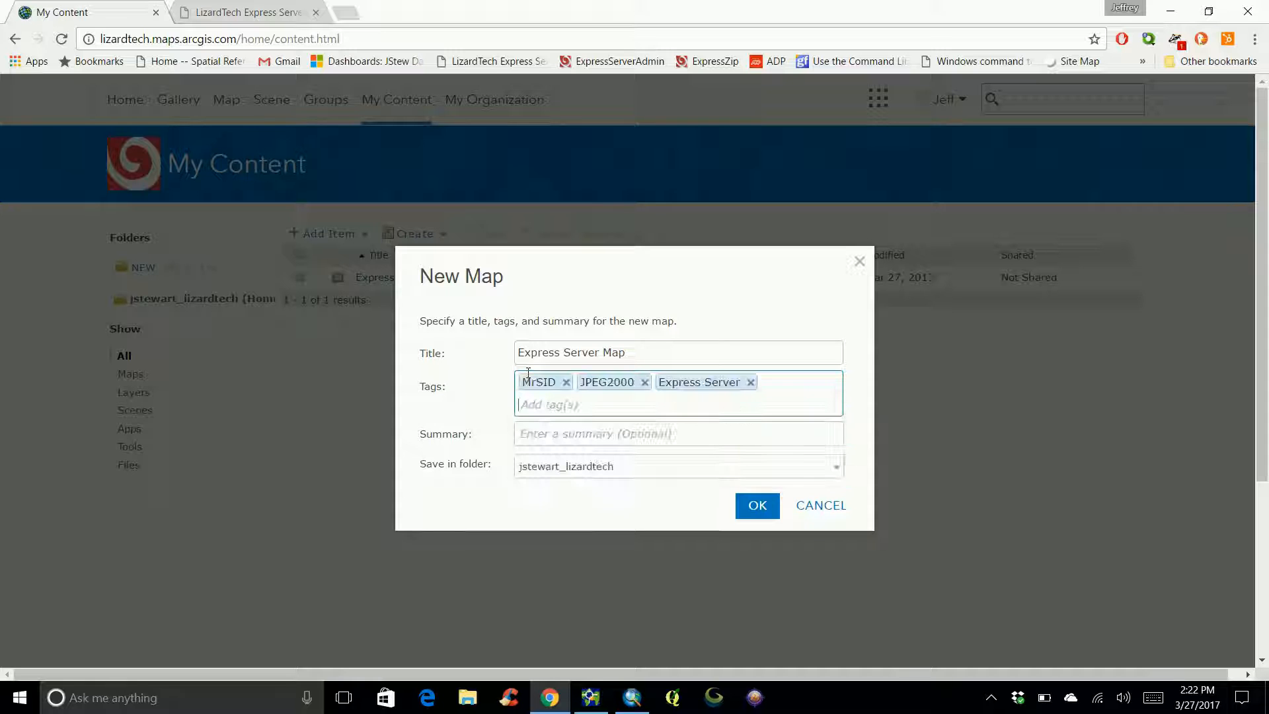
click(603, 436)
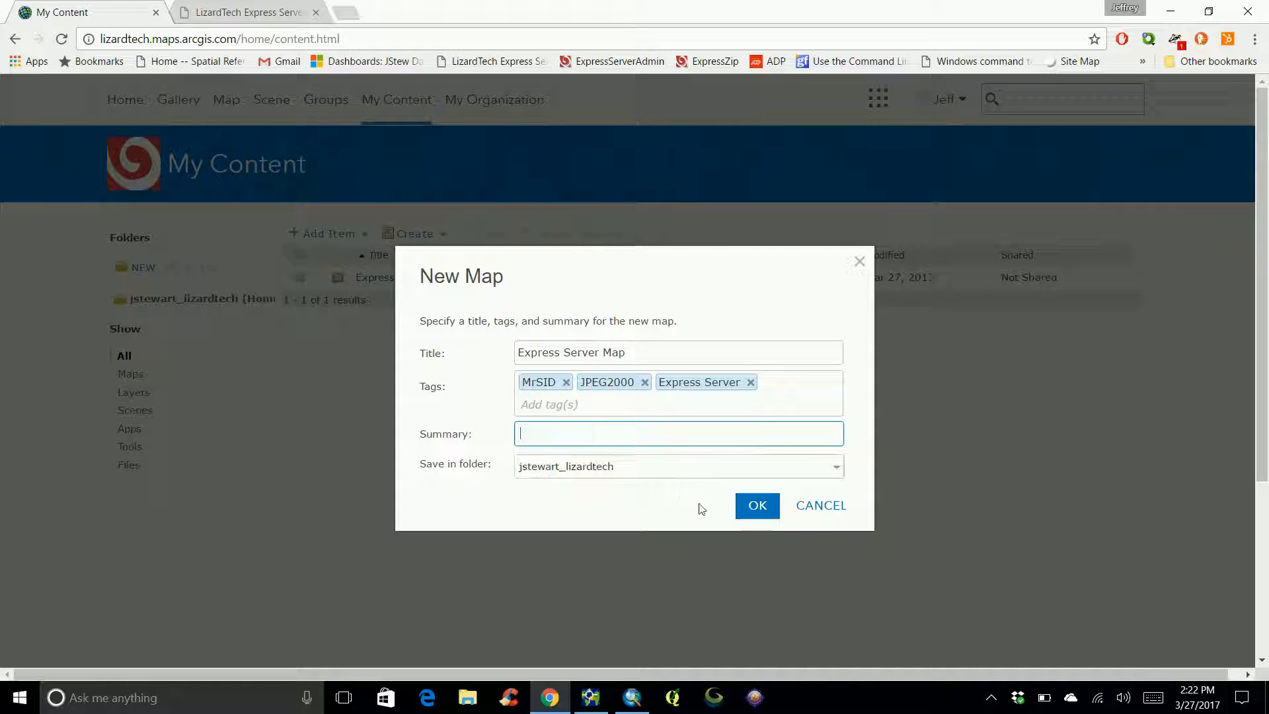
click(755, 507)
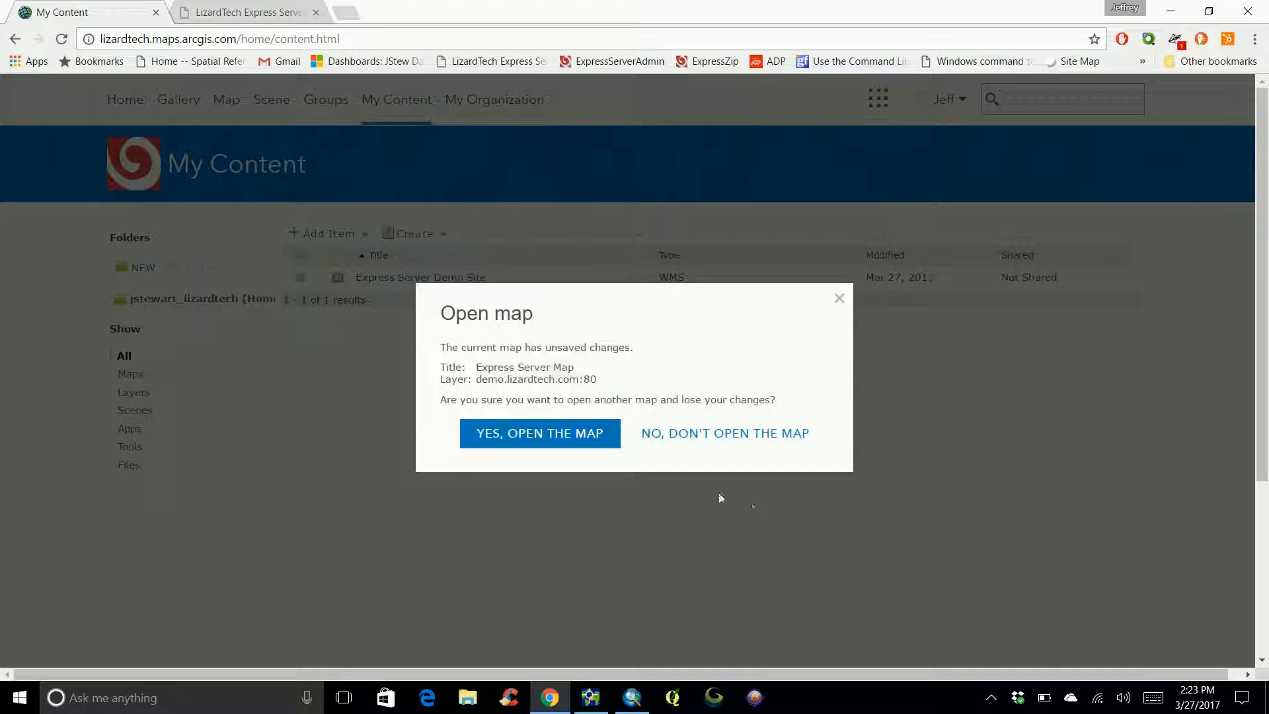
click(541, 435)
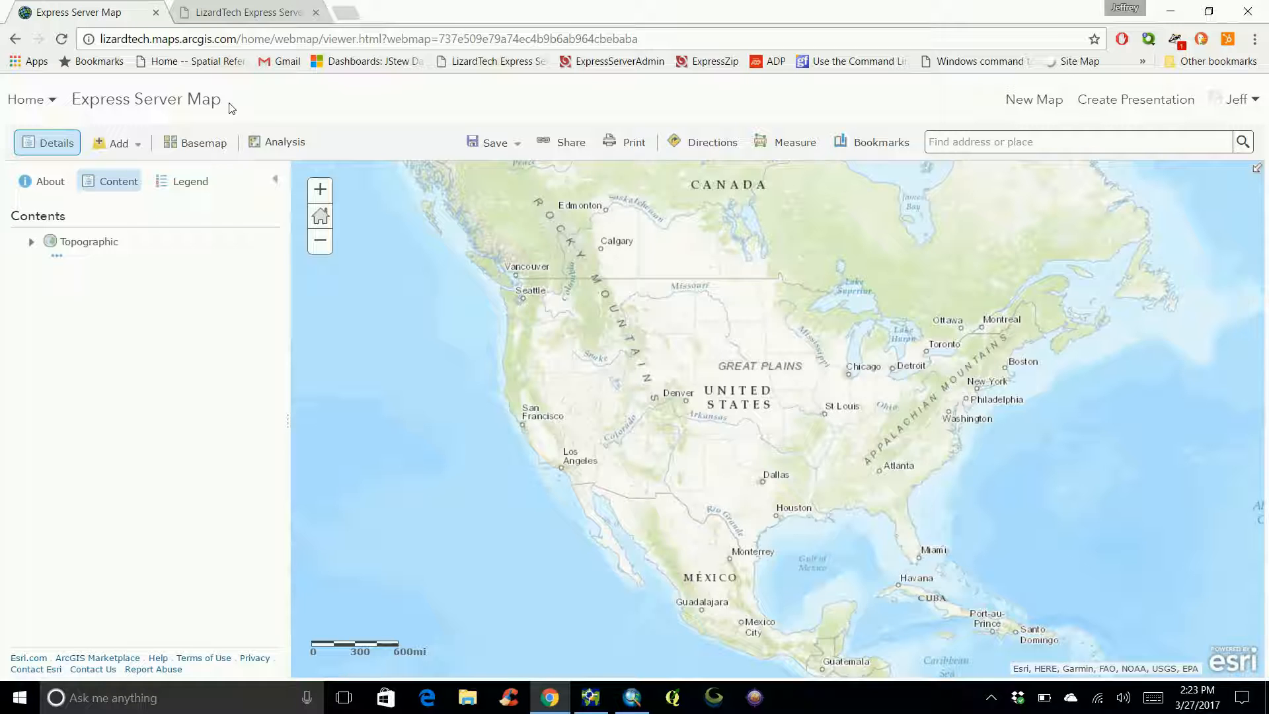
click(141, 151)
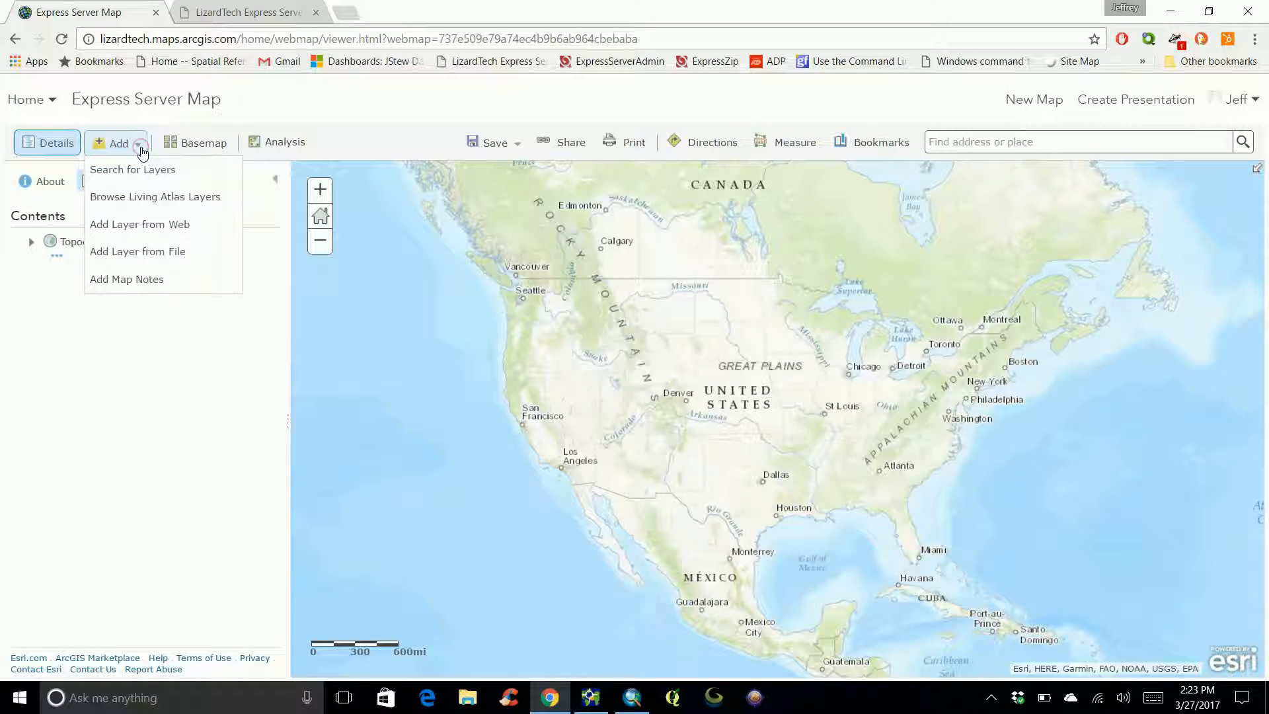
click(182, 231)
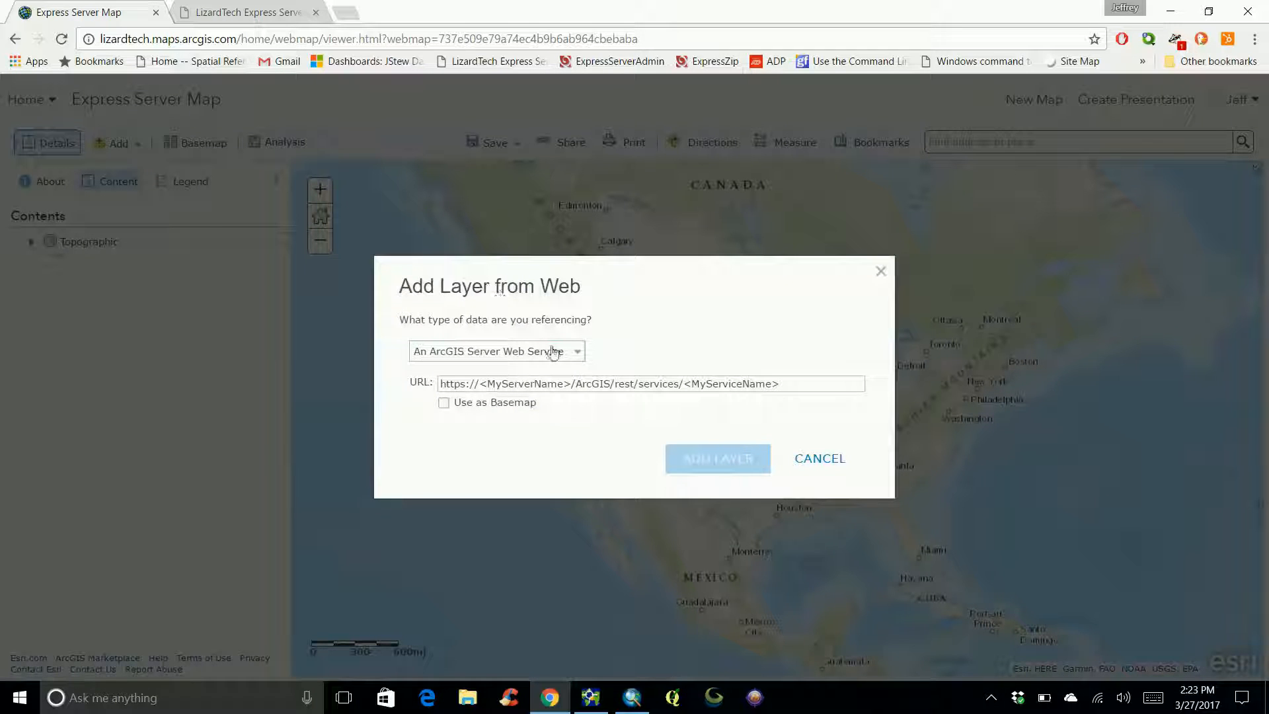
click(579, 357)
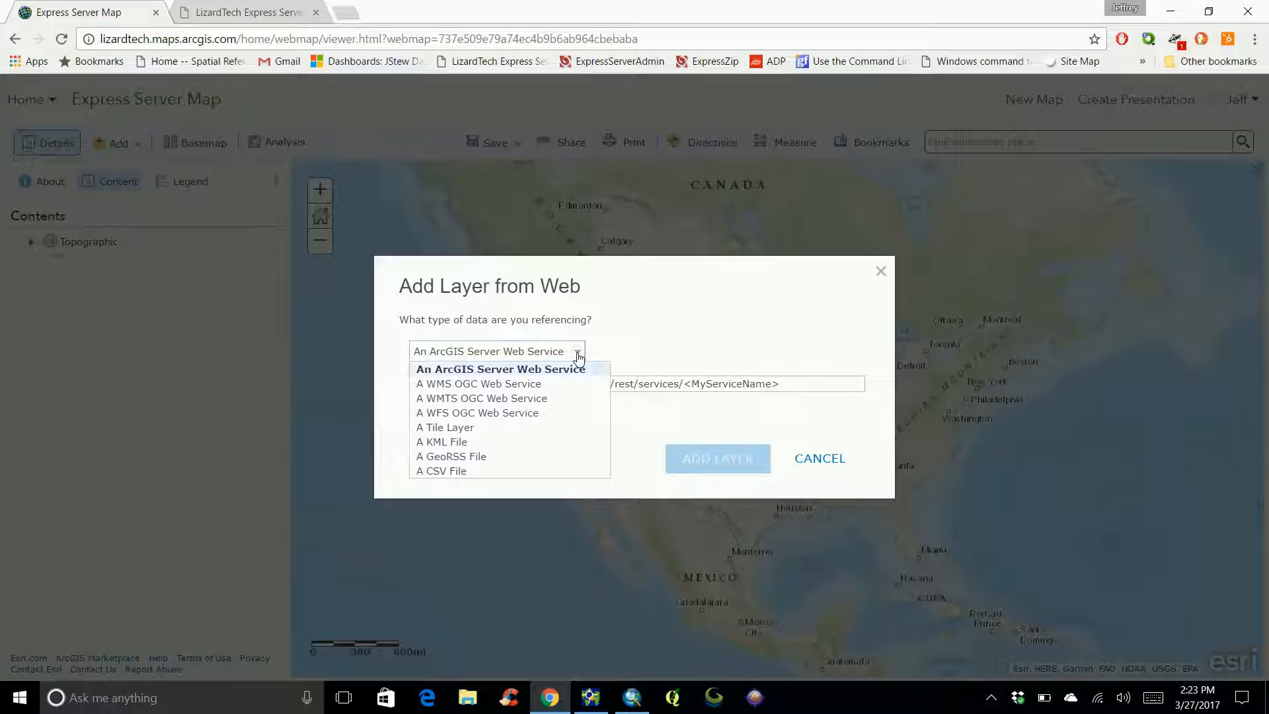
click(554, 390)
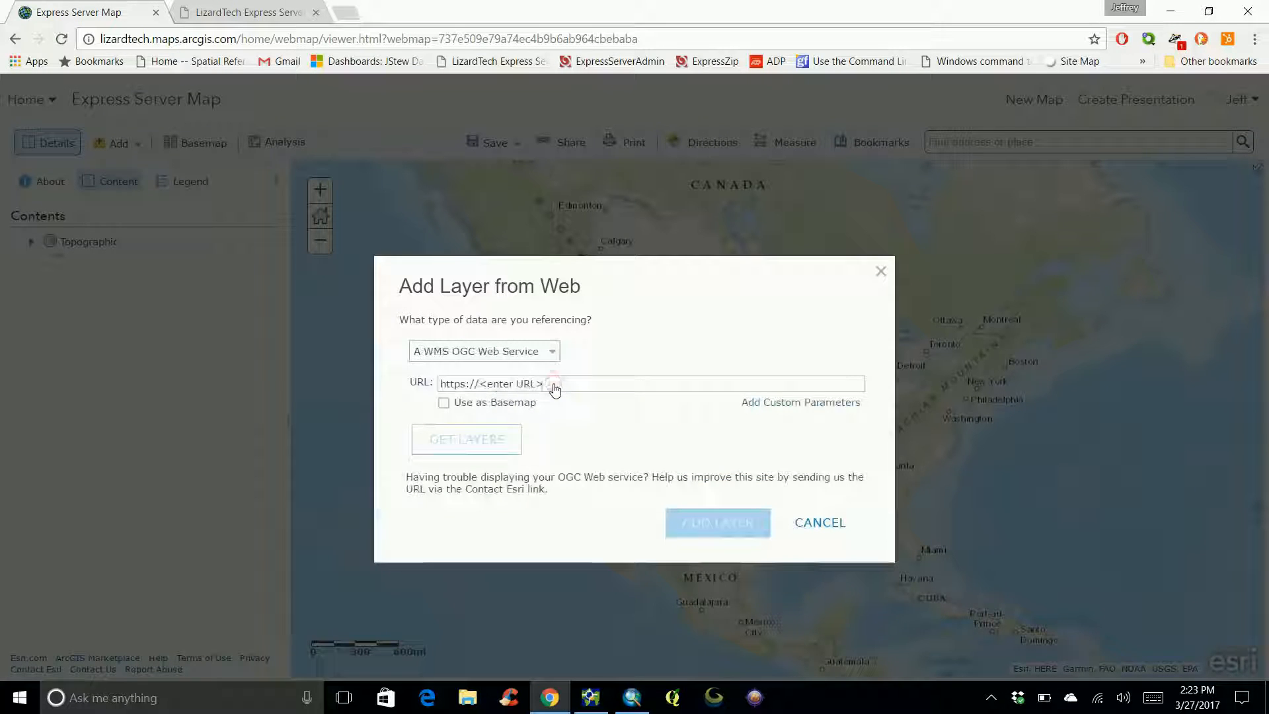
click(554, 384)
text(http://demo.lizardtech.com/lizardtech/iserv/ows?request=getCapabilities)
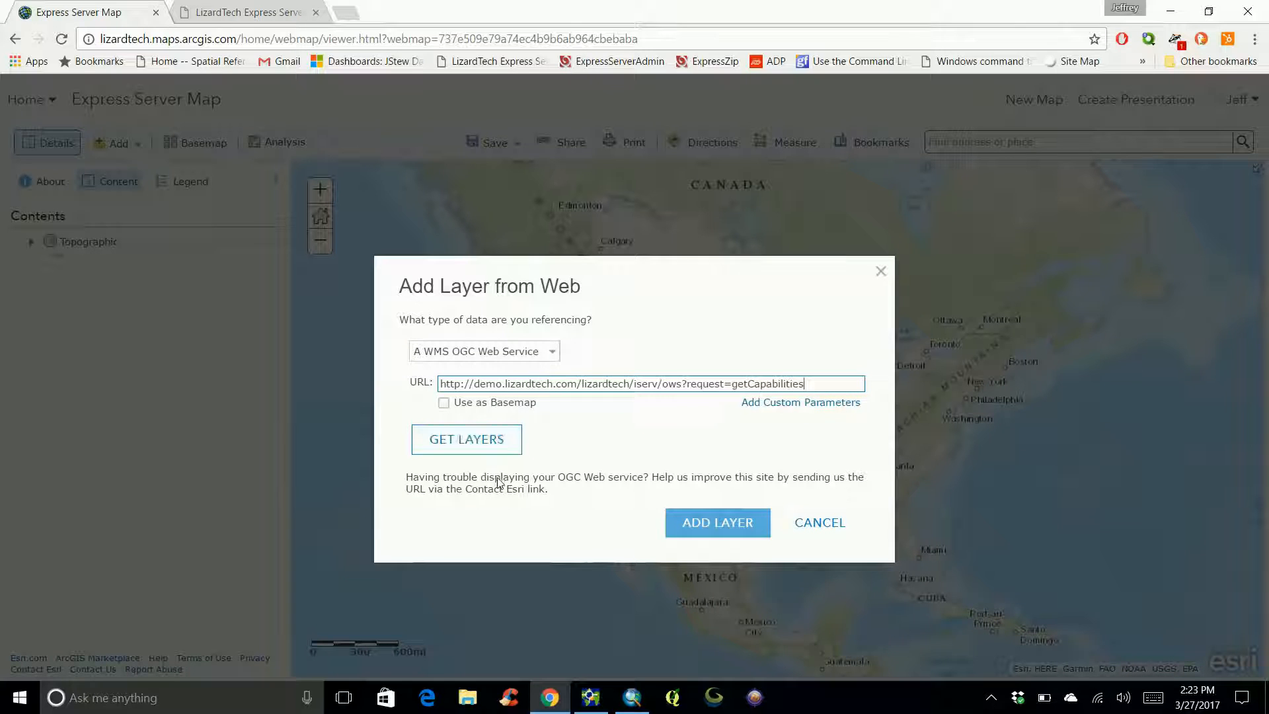
click(500, 454)
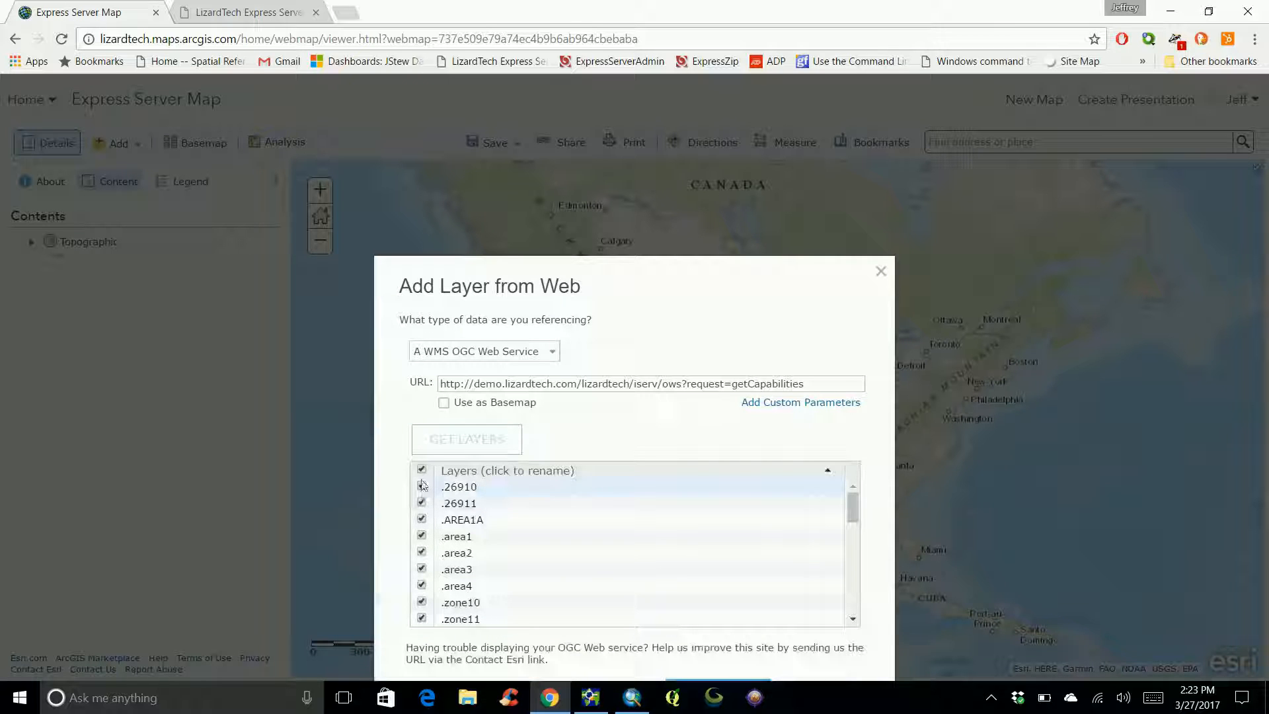
Deselect all of the service's layers, and include only Florida_Mosaic, Geiger_Mode_LiDAR_Example and JPIP.
click(421, 470)
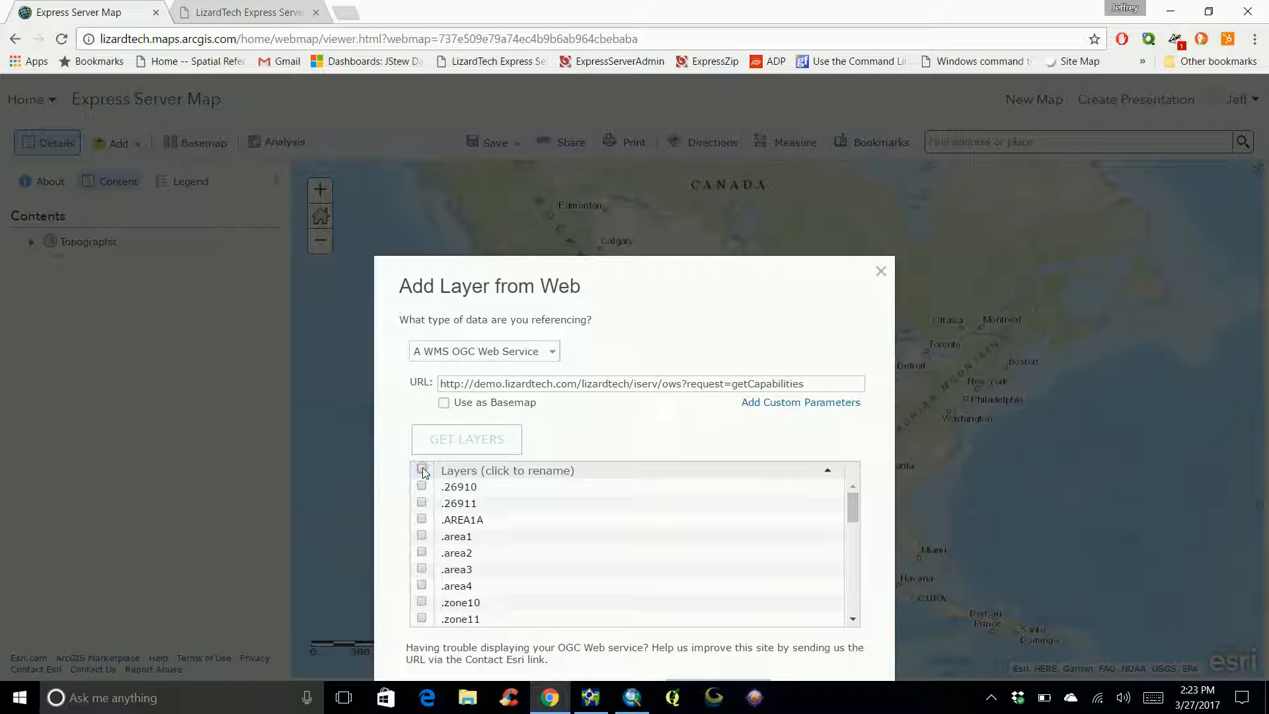
drag(857, 509, 863, 546)
click(421, 485)
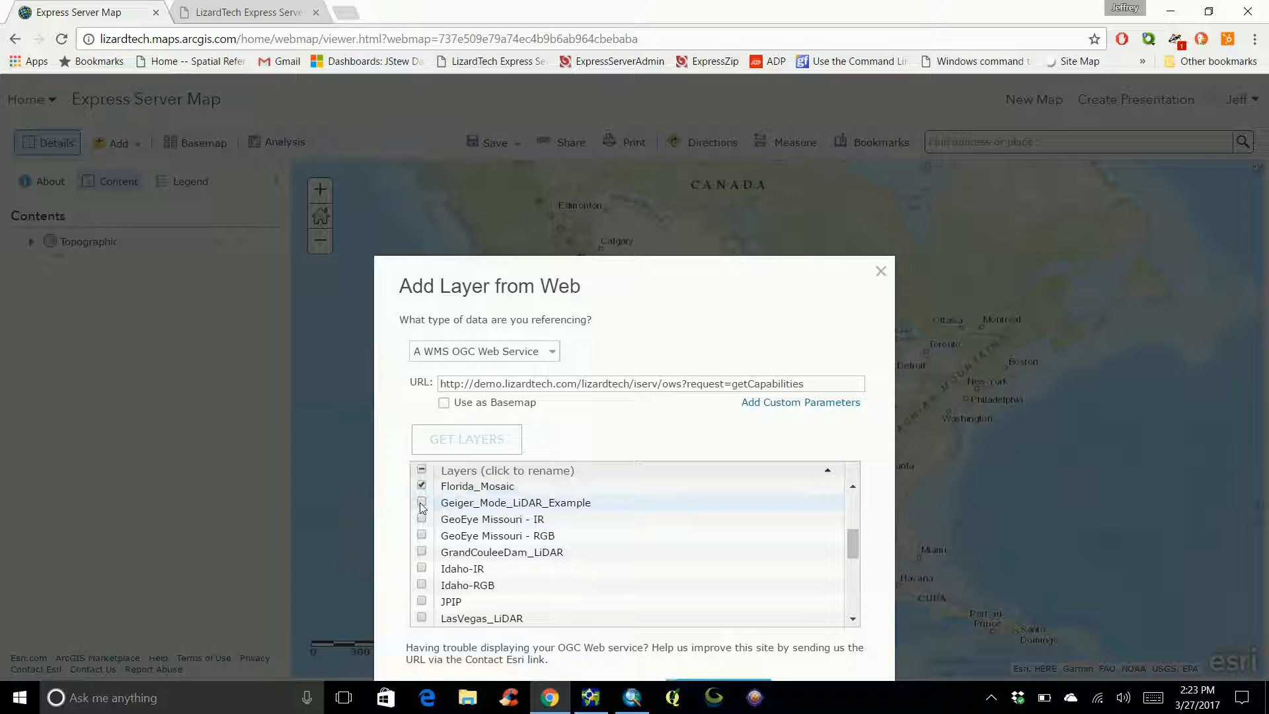
click(421, 503)
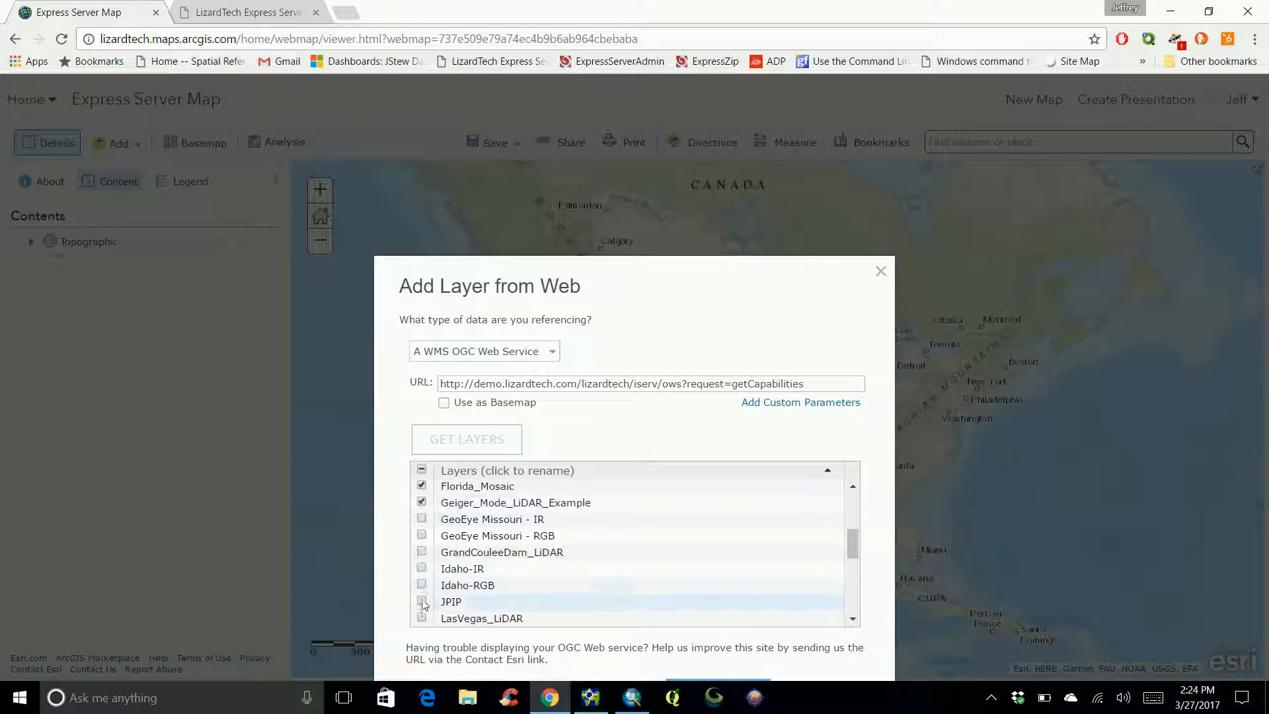
click(421, 601)
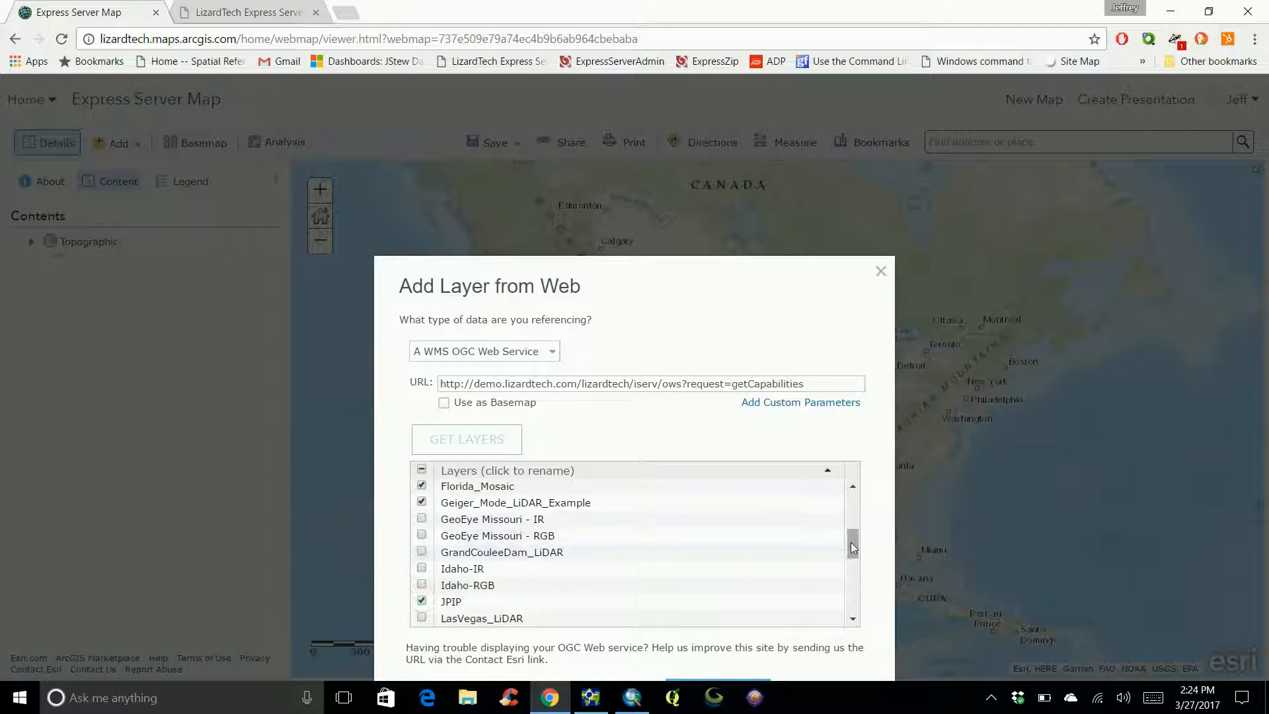
Include MtStHelens, Mt_Mitchell_LiDAR, Salton_Sea_Sentinel-2a_RGB and StCroix as well, and add the WMS layer to the map.
drag(851, 542, 852, 568)
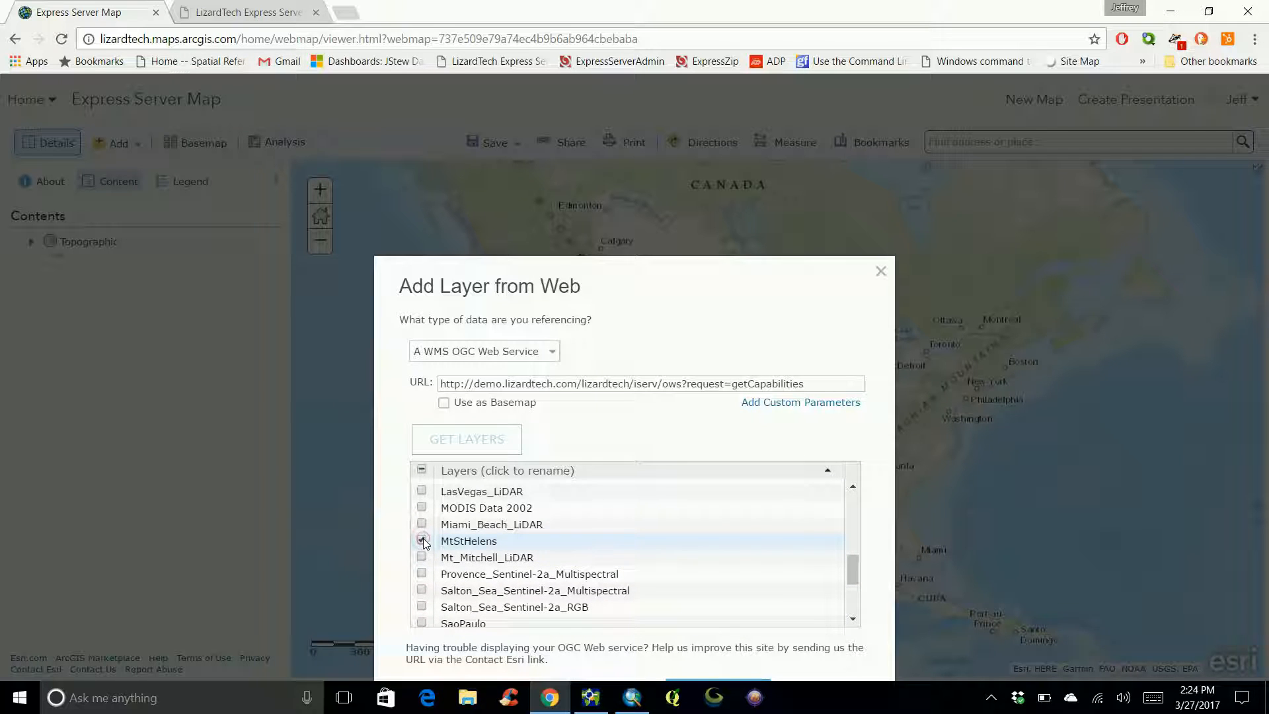
click(423, 558)
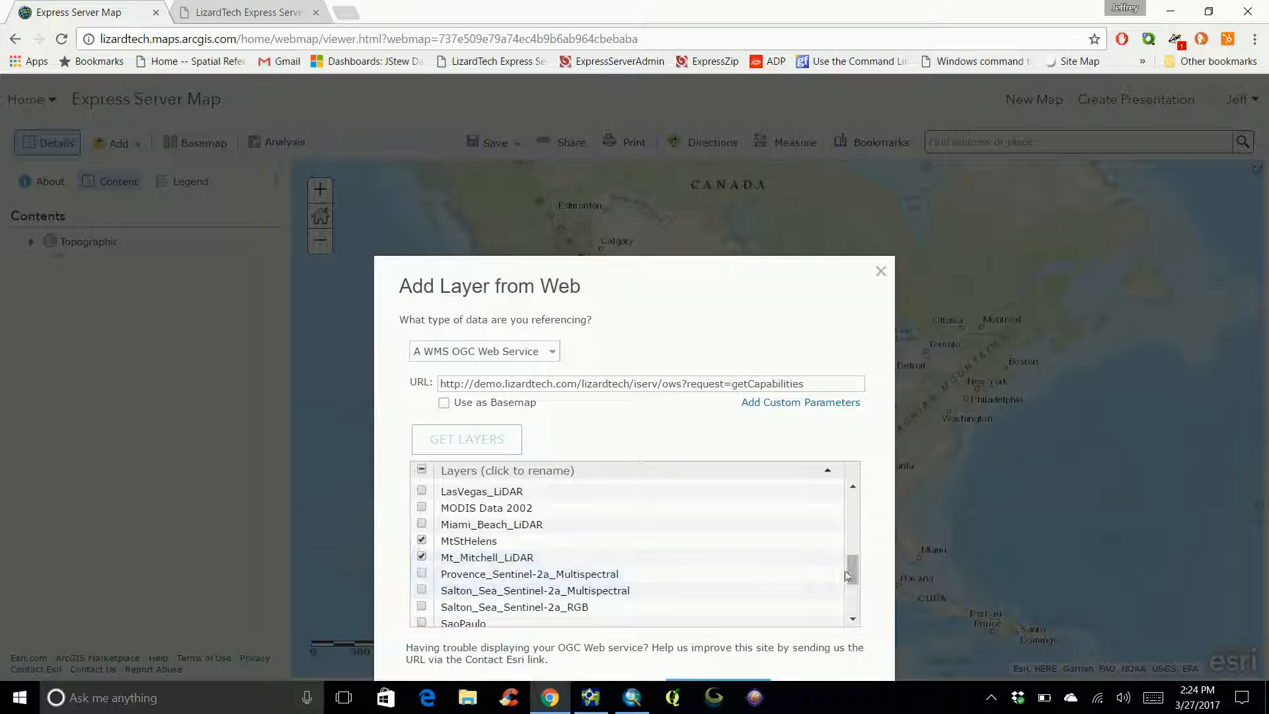
click(421, 604)
click(422, 574)
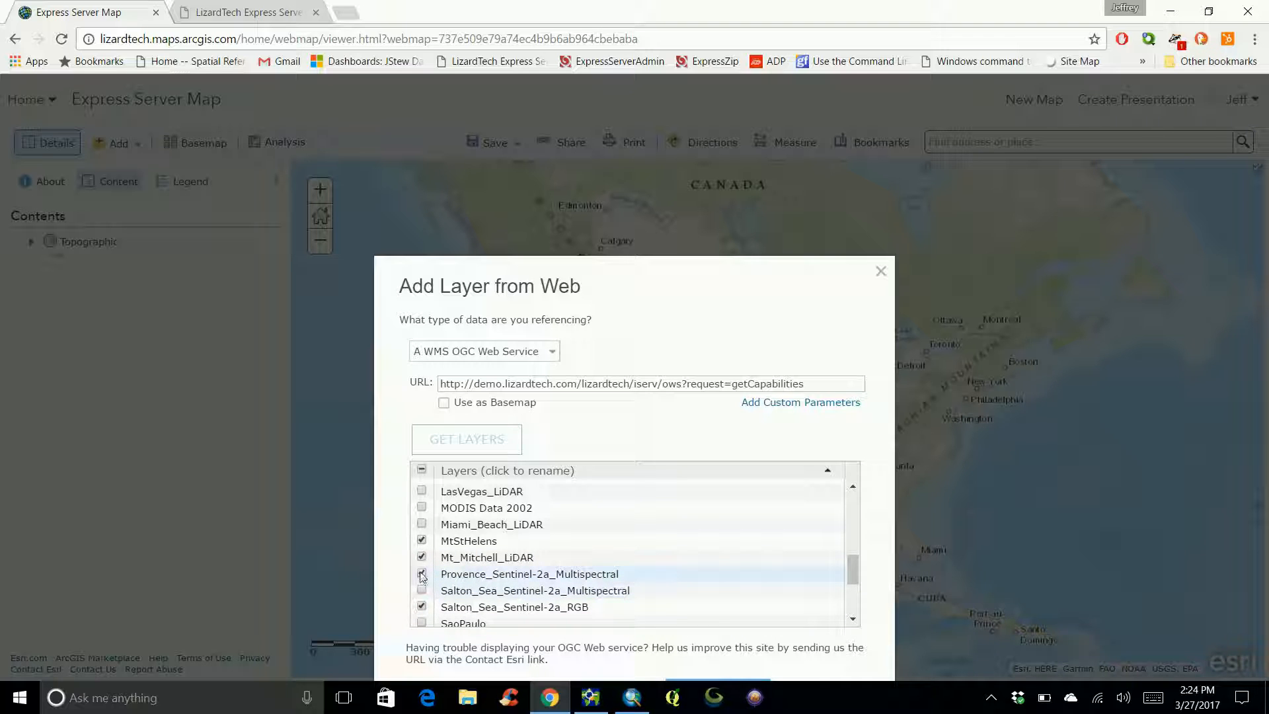
drag(855, 561, 858, 603)
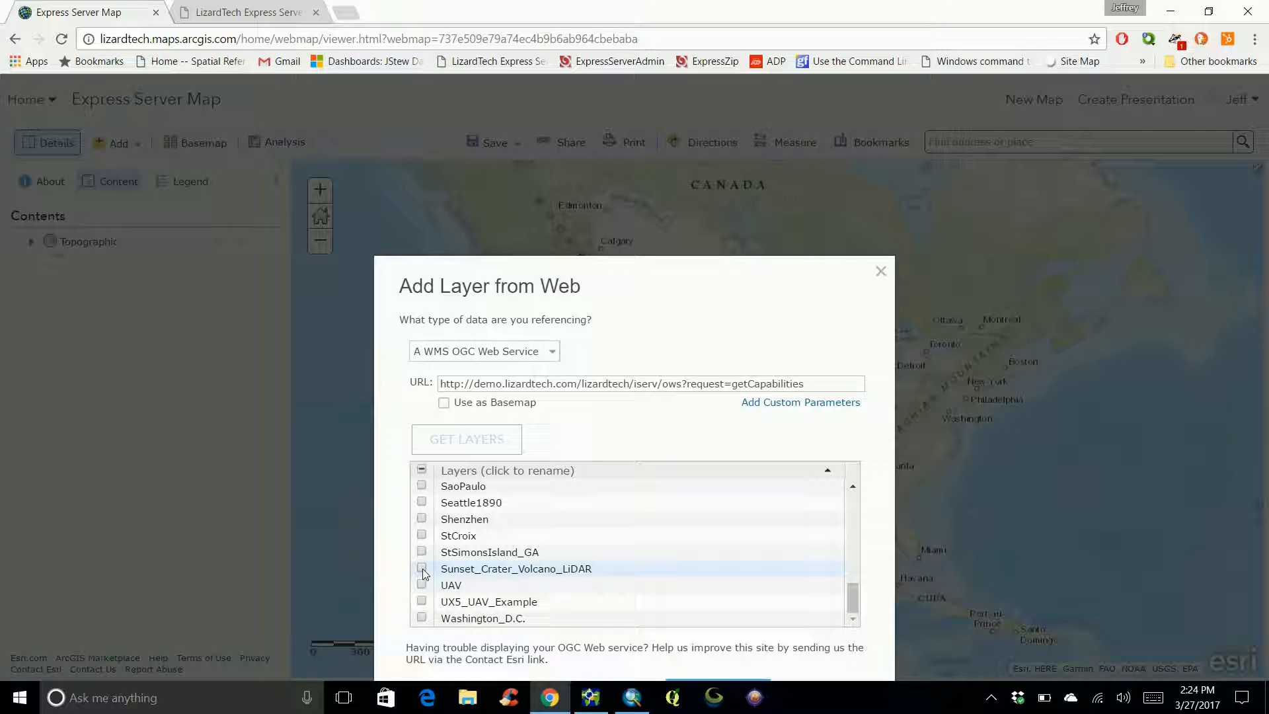
click(421, 535)
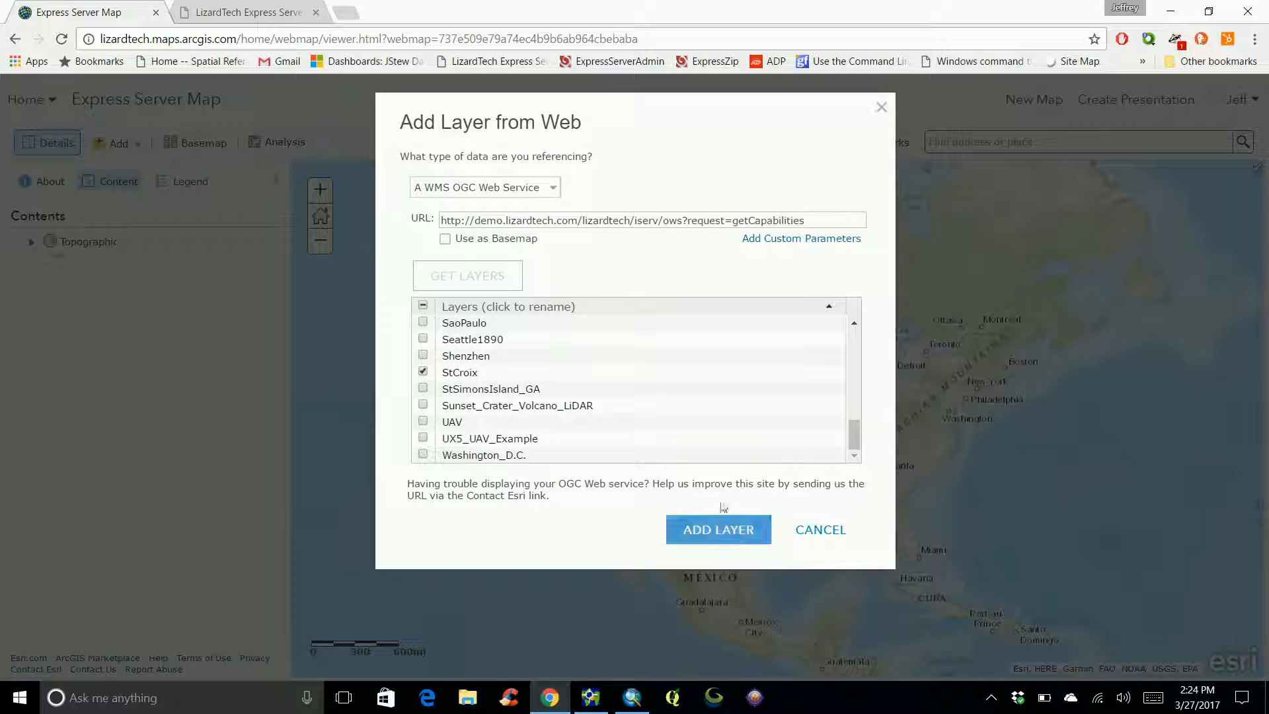
click(709, 533)
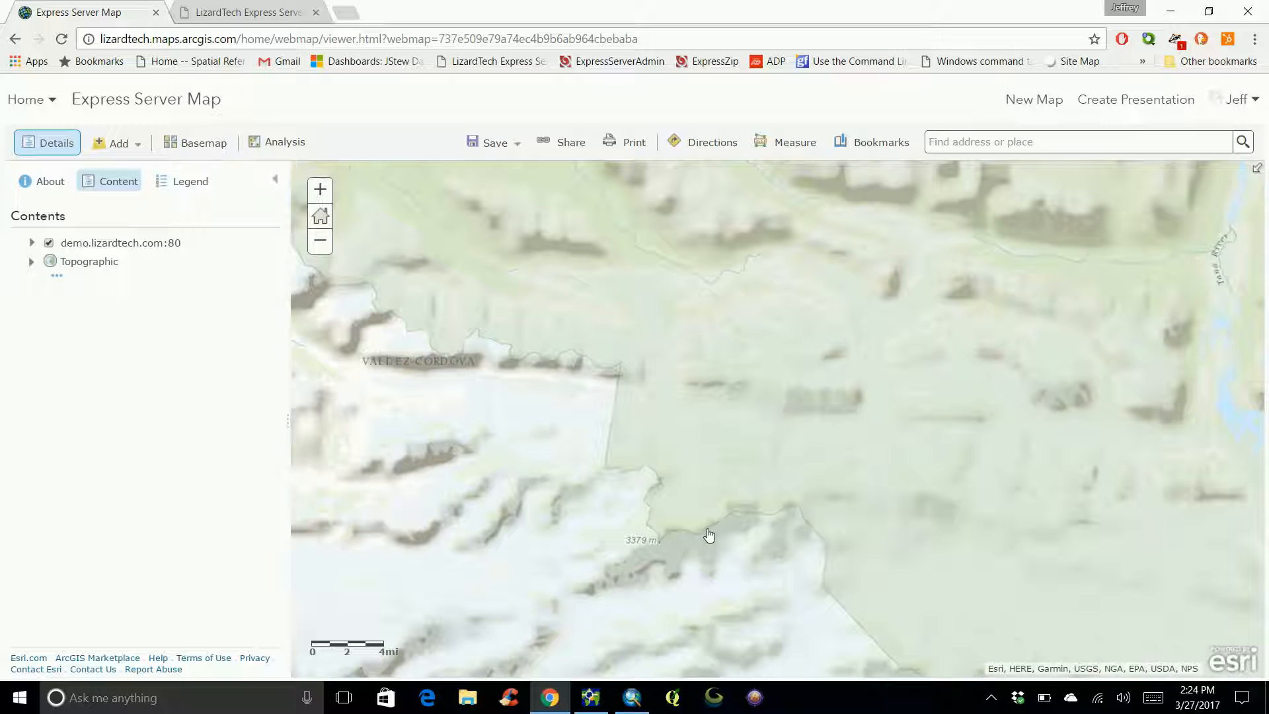
List the sublayers of demo.lizardtech.com:80, turn on StCroix, and return the map to its default extent.
click(30, 244)
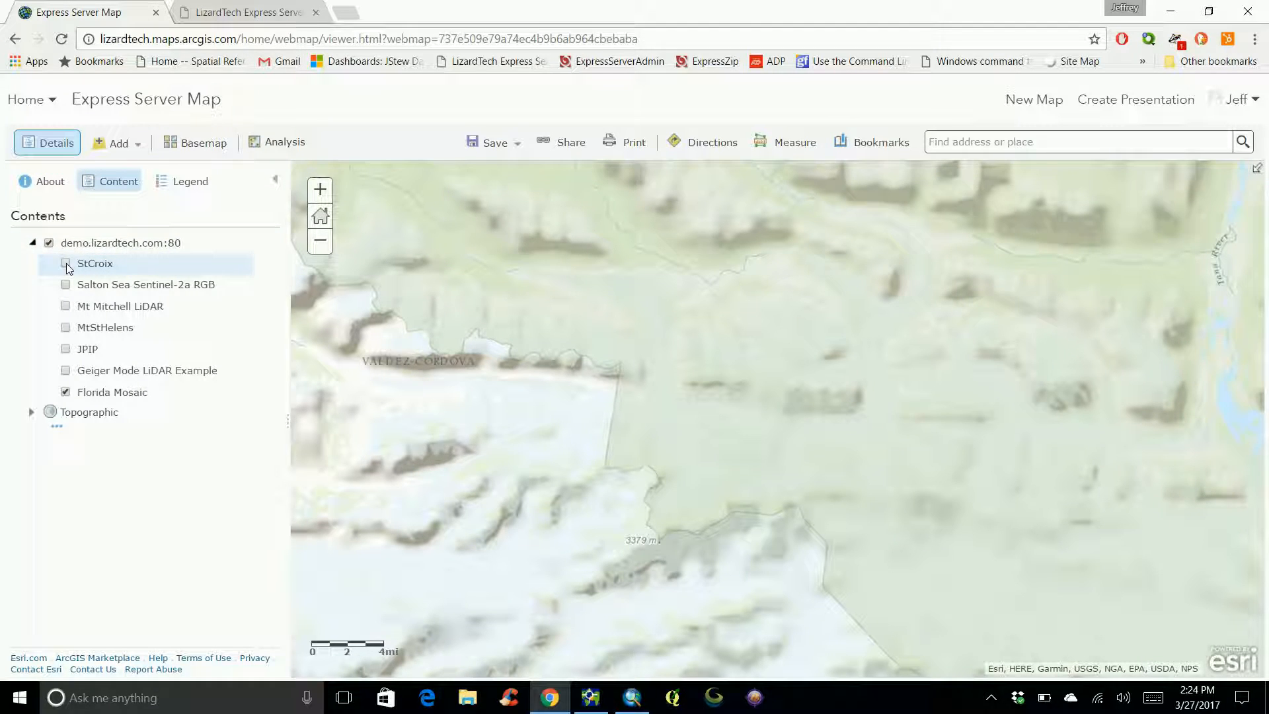
right_click(160, 270)
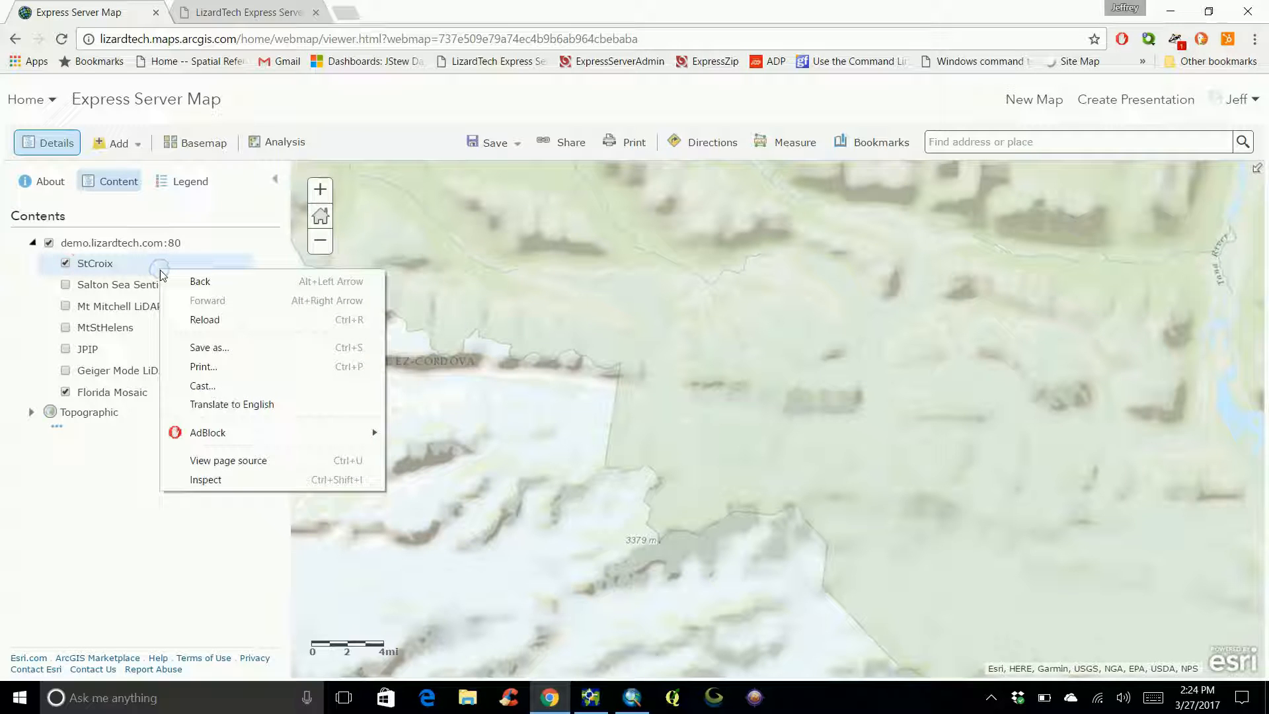
key(Escape)
click(320, 216)
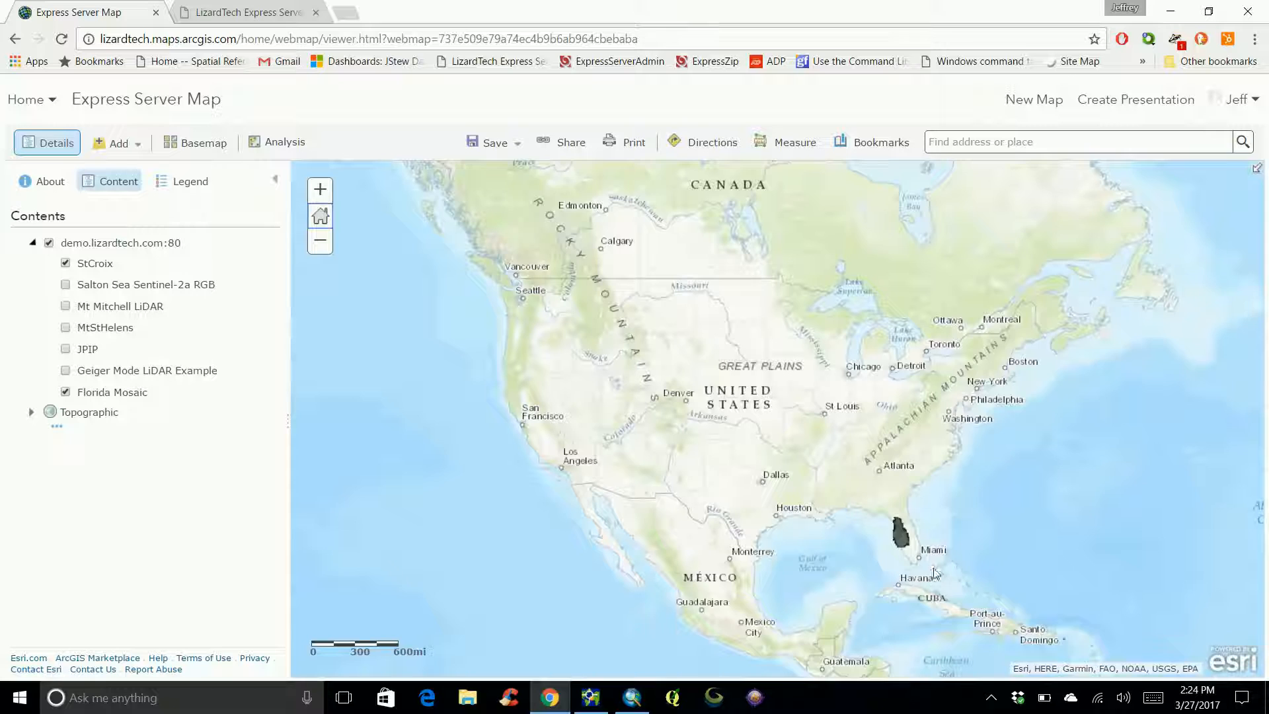
drag(930, 580, 761, 468)
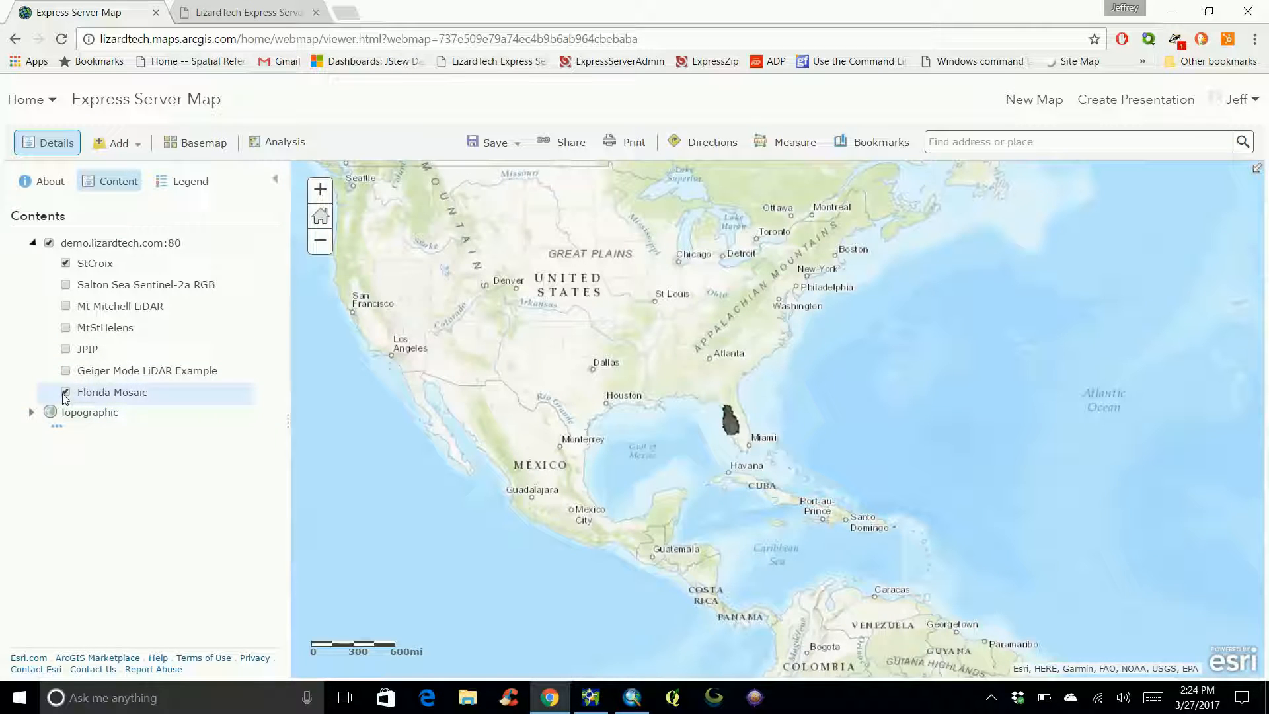
Turn on the Geiger Mode LiDAR Example, MtStHelens, JPIP, Mt Mitchell LiDAR and Salton Sea Sentinel-2a RGB sublayers.
click(65, 370)
click(65, 328)
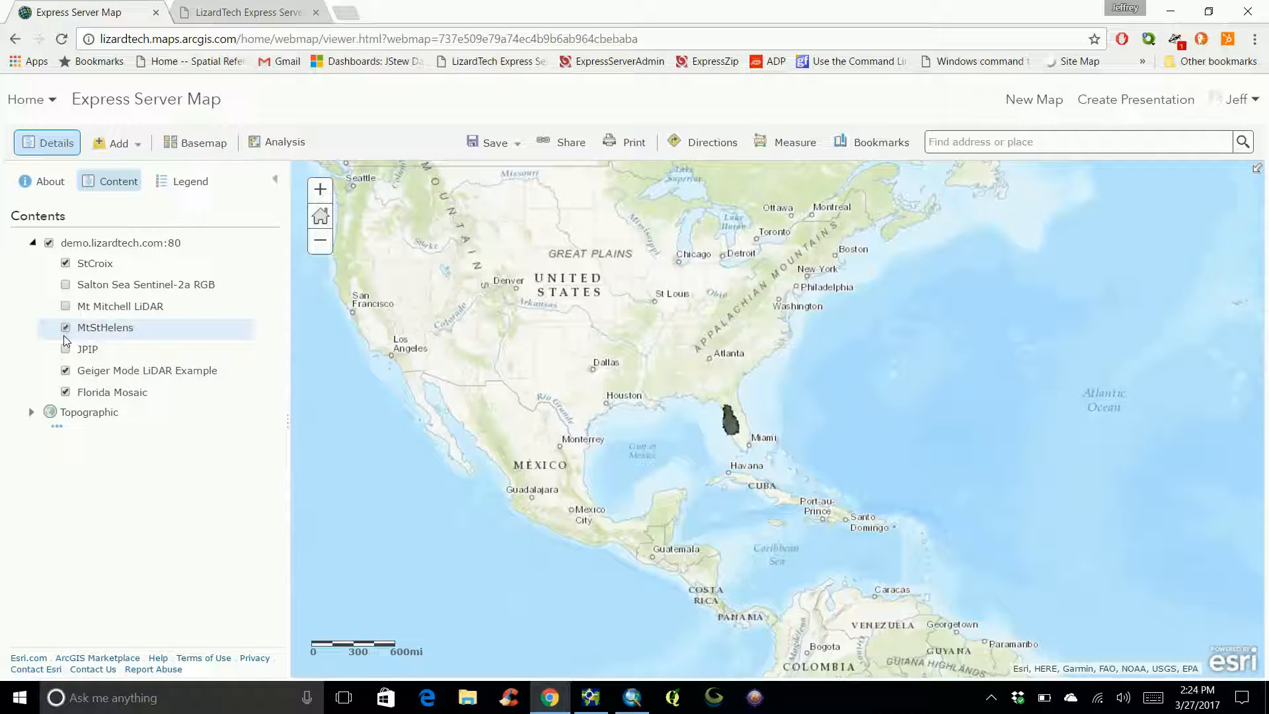
click(65, 349)
click(65, 307)
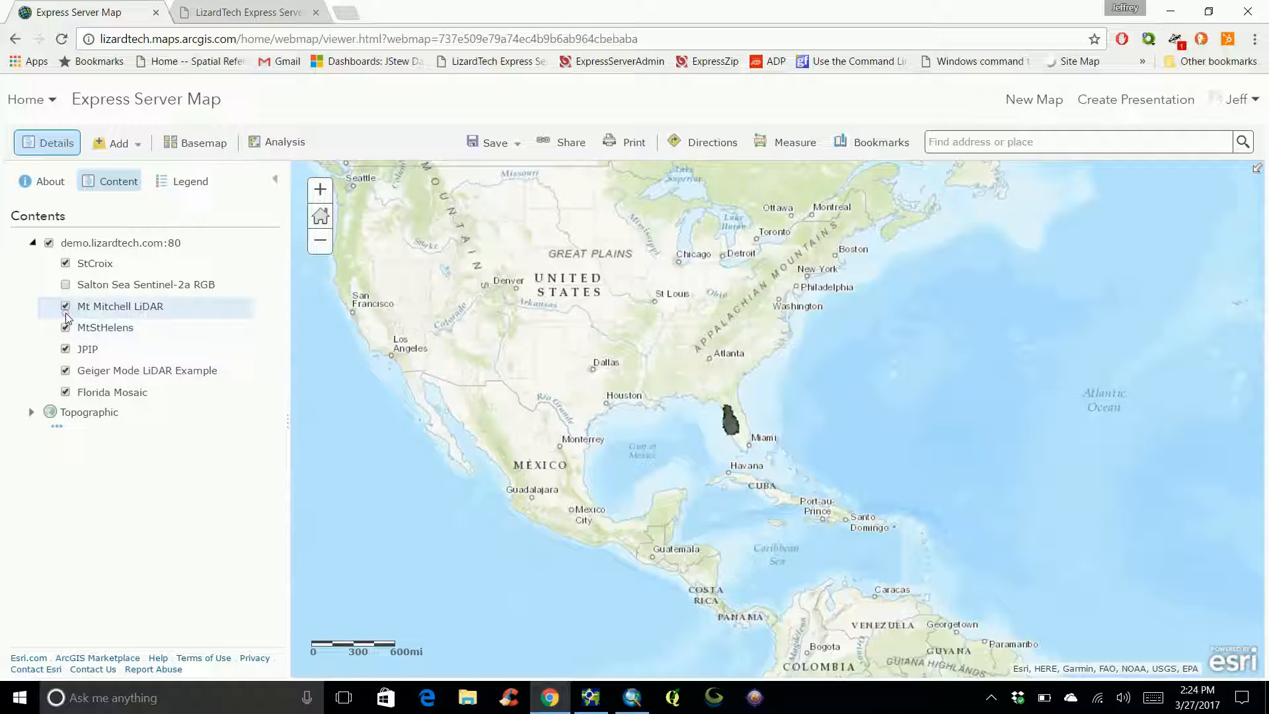
click(65, 284)
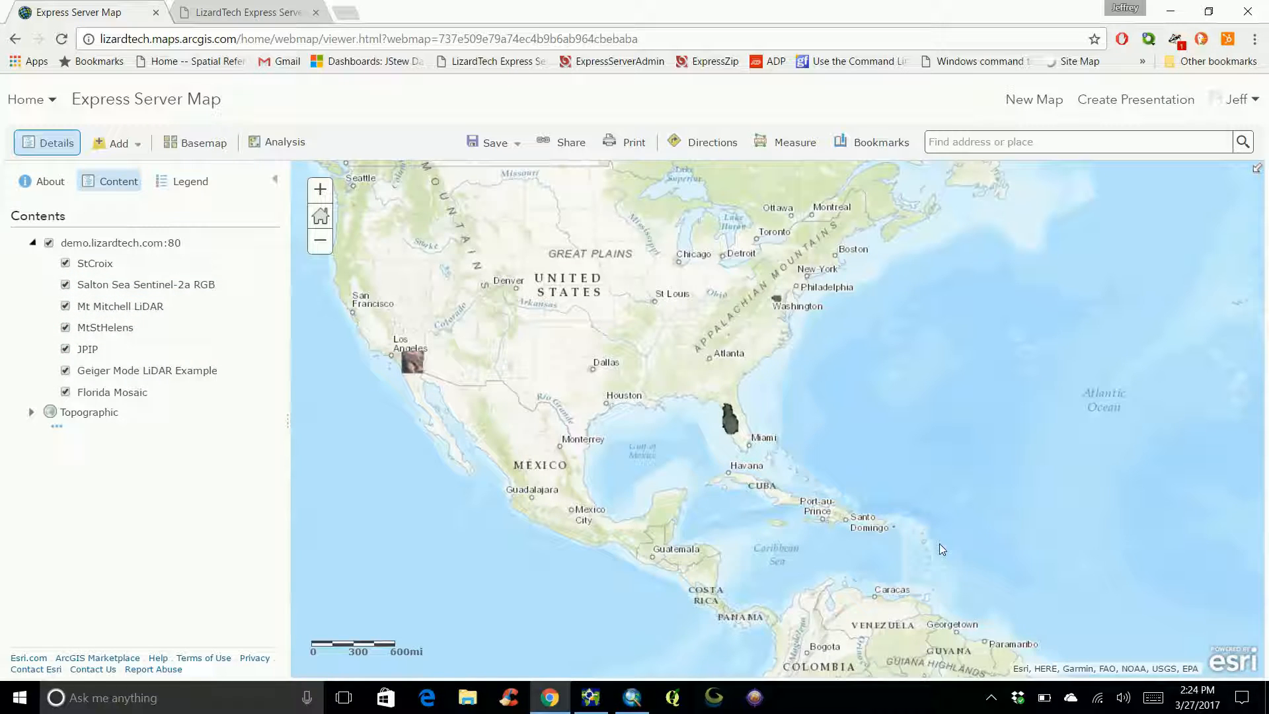
Locate the StCroix imagery southeast of Puerto Rico and enlarge it until the whole island fills the map.
drag(694, 444, 644, 434)
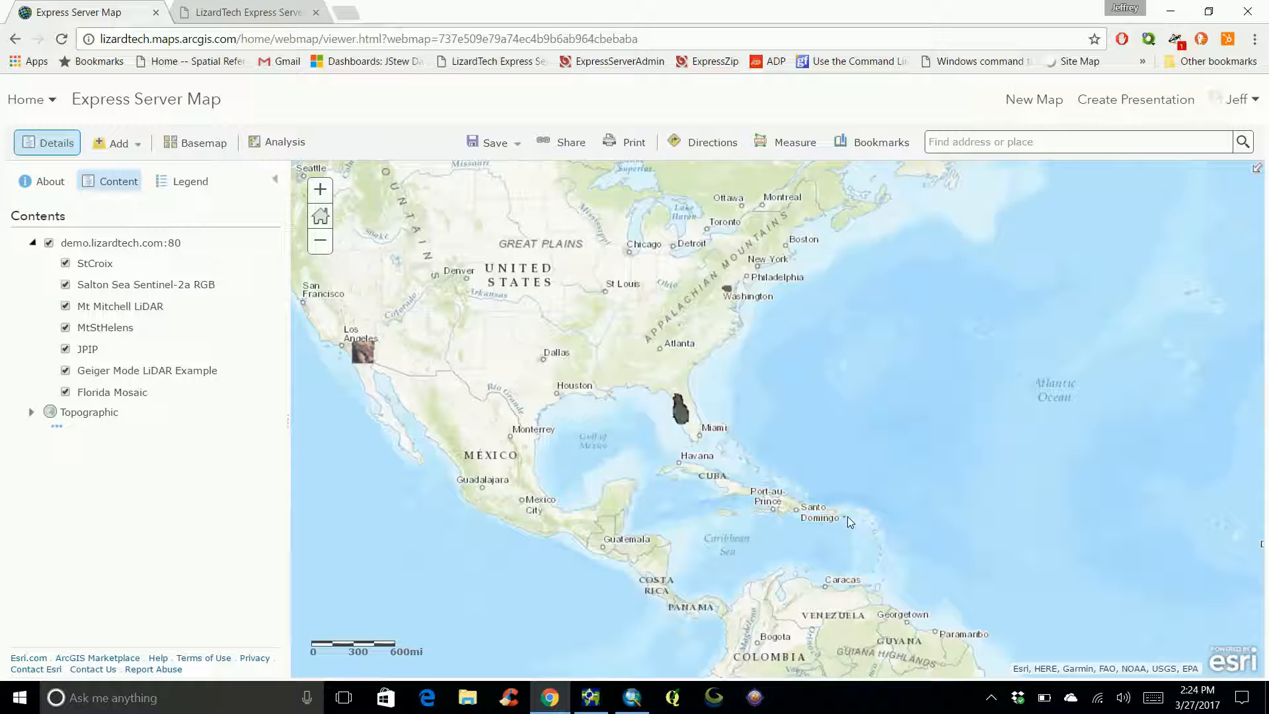
drag(732, 397, 664, 359)
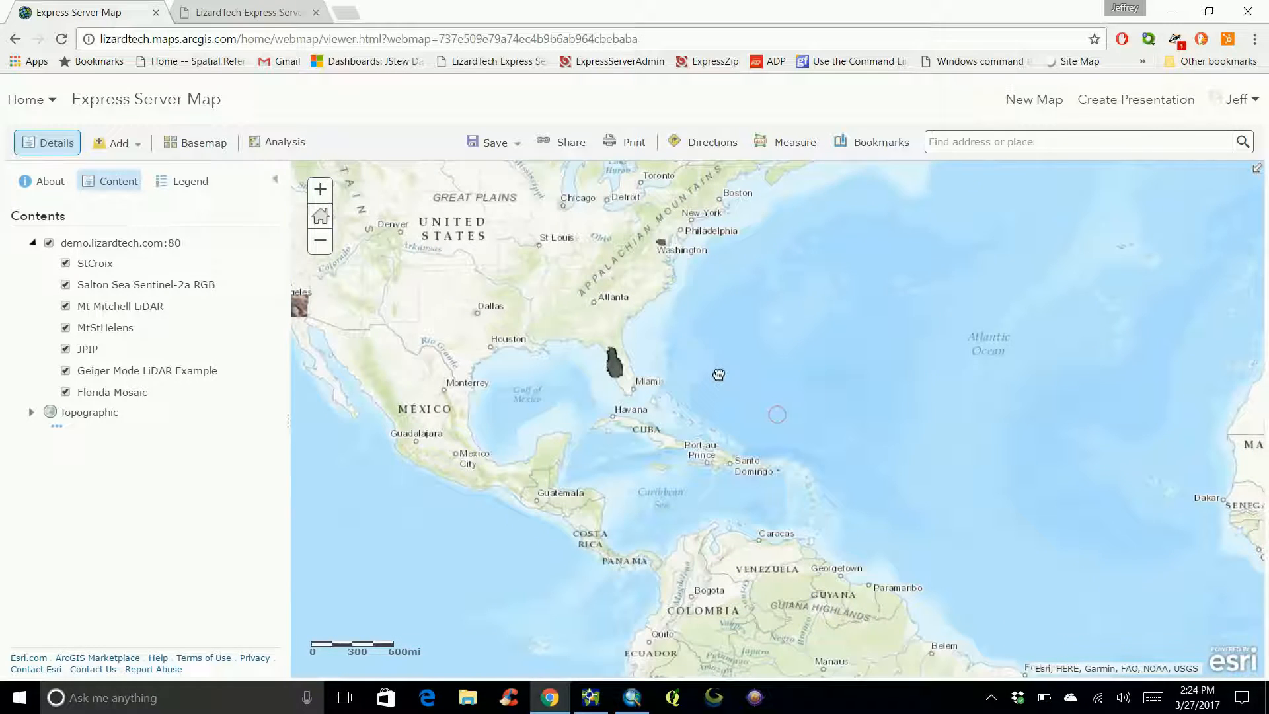
drag(684, 429, 673, 400)
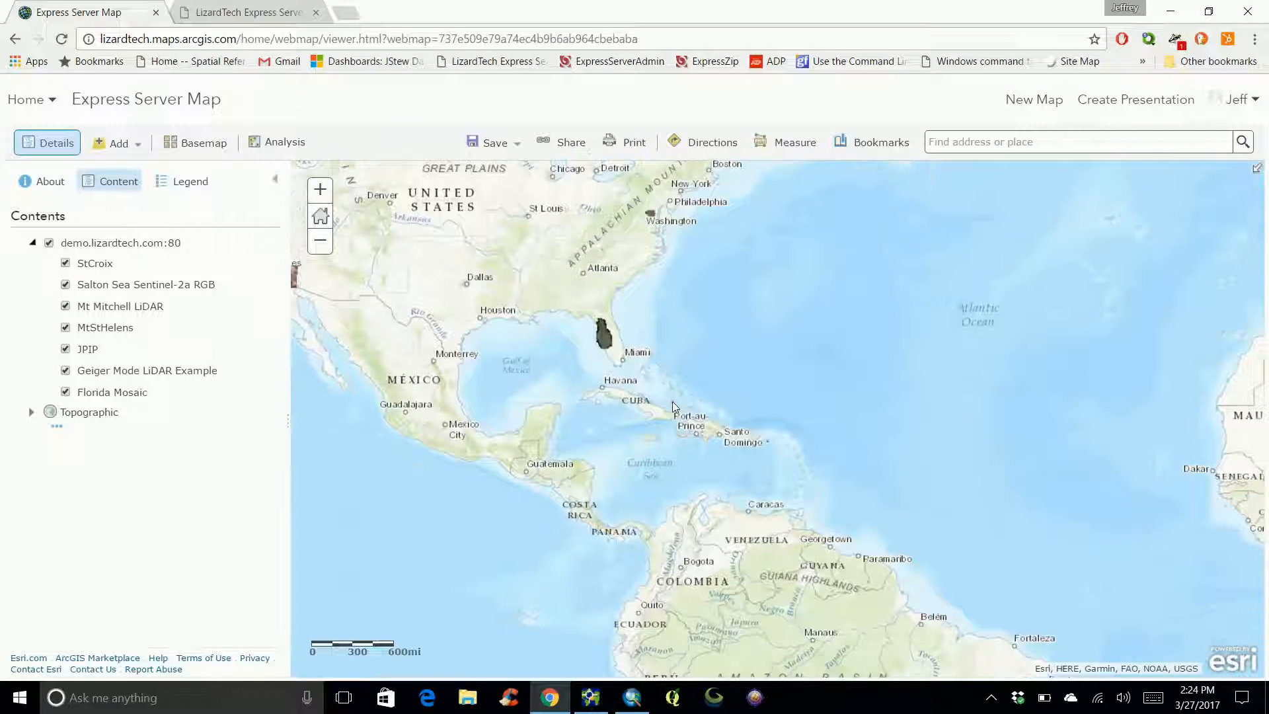
click(320, 189)
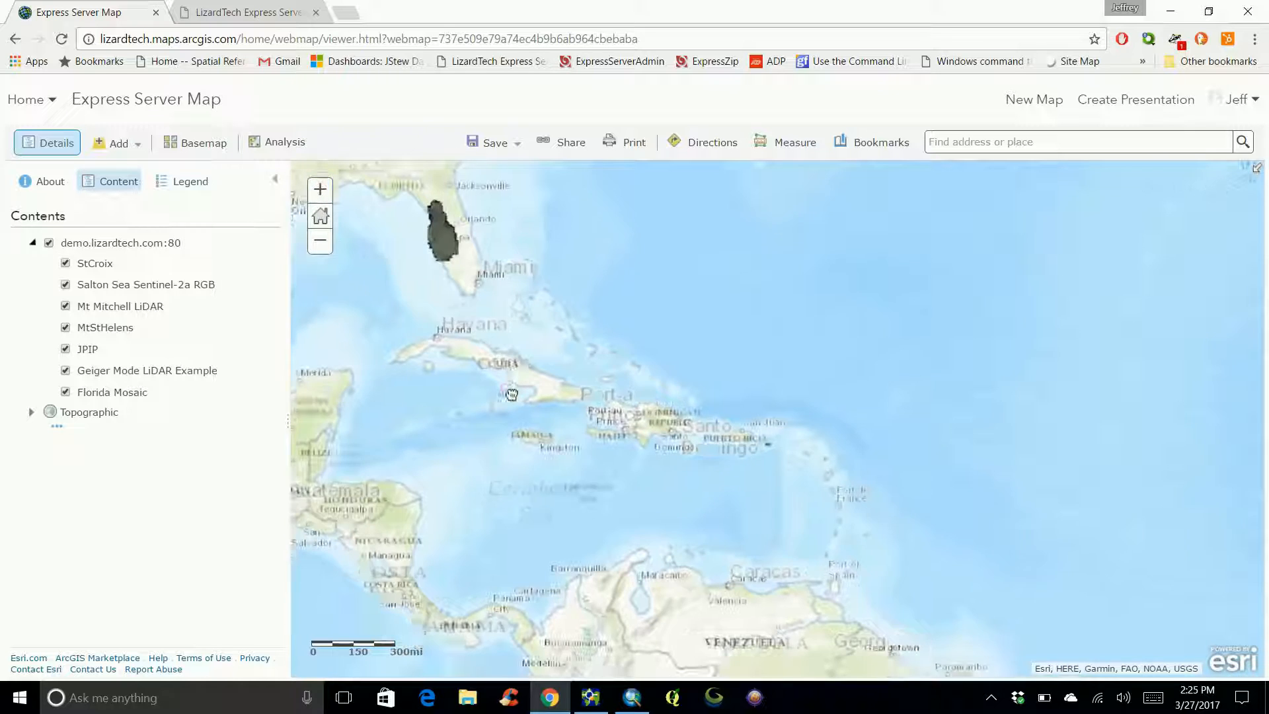
click(319, 192)
click(317, 193)
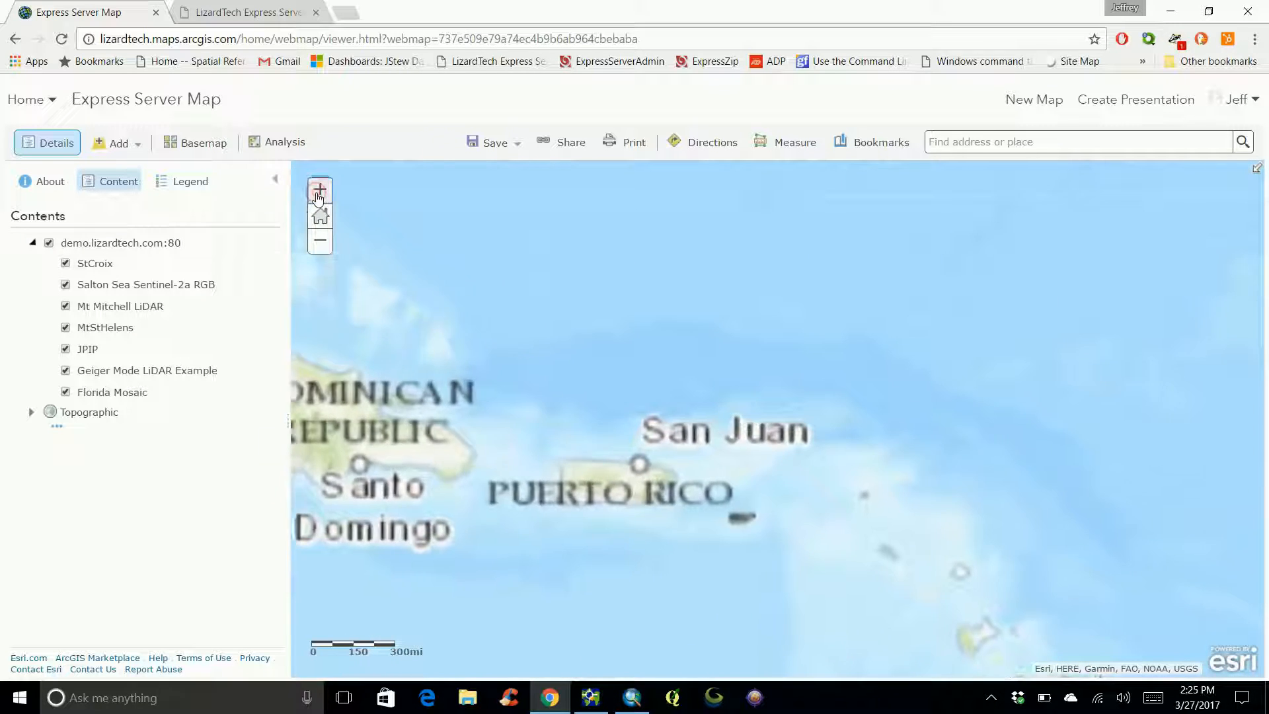
drag(484, 425, 483, 343)
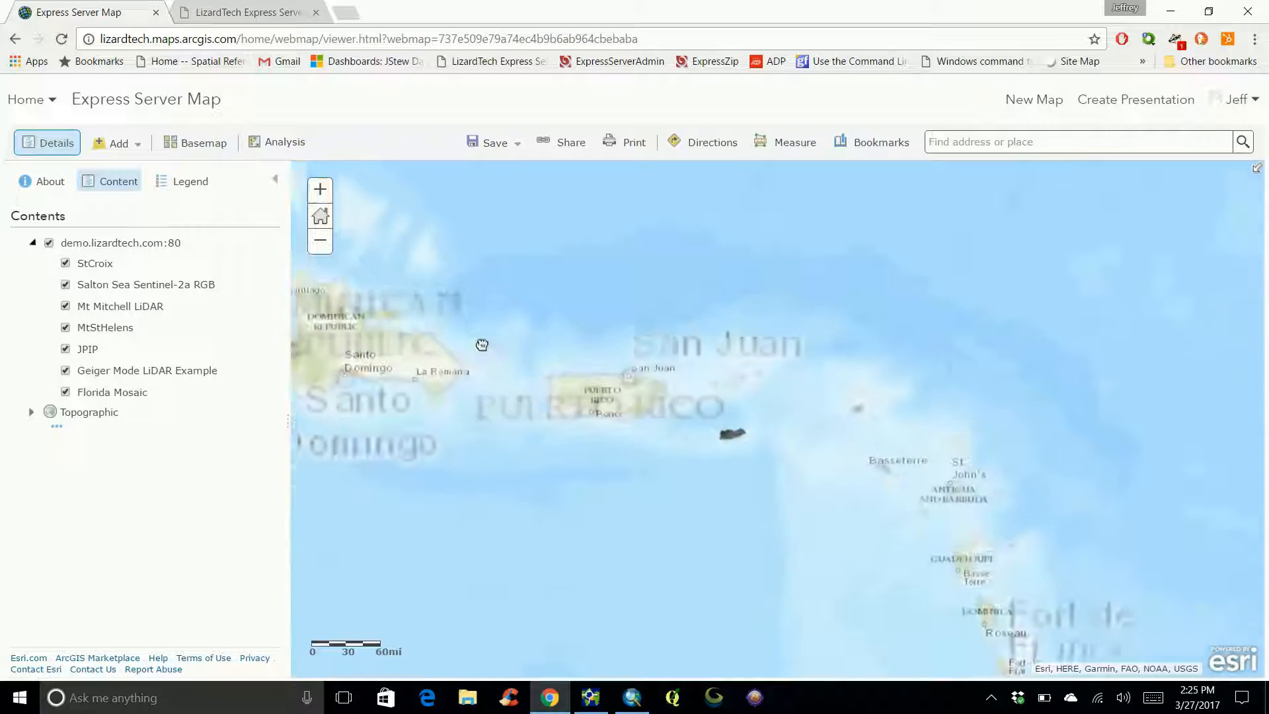
click(322, 199)
click(322, 199)
drag(509, 432, 598, 386)
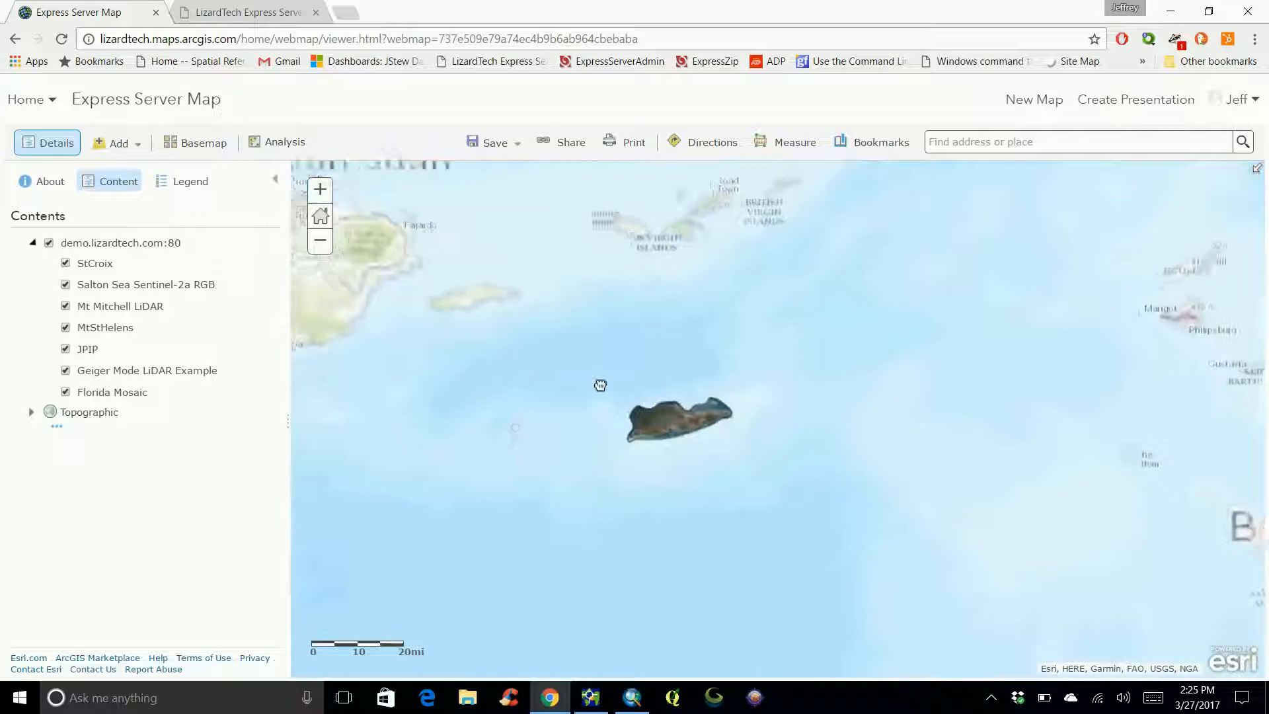
click(320, 190)
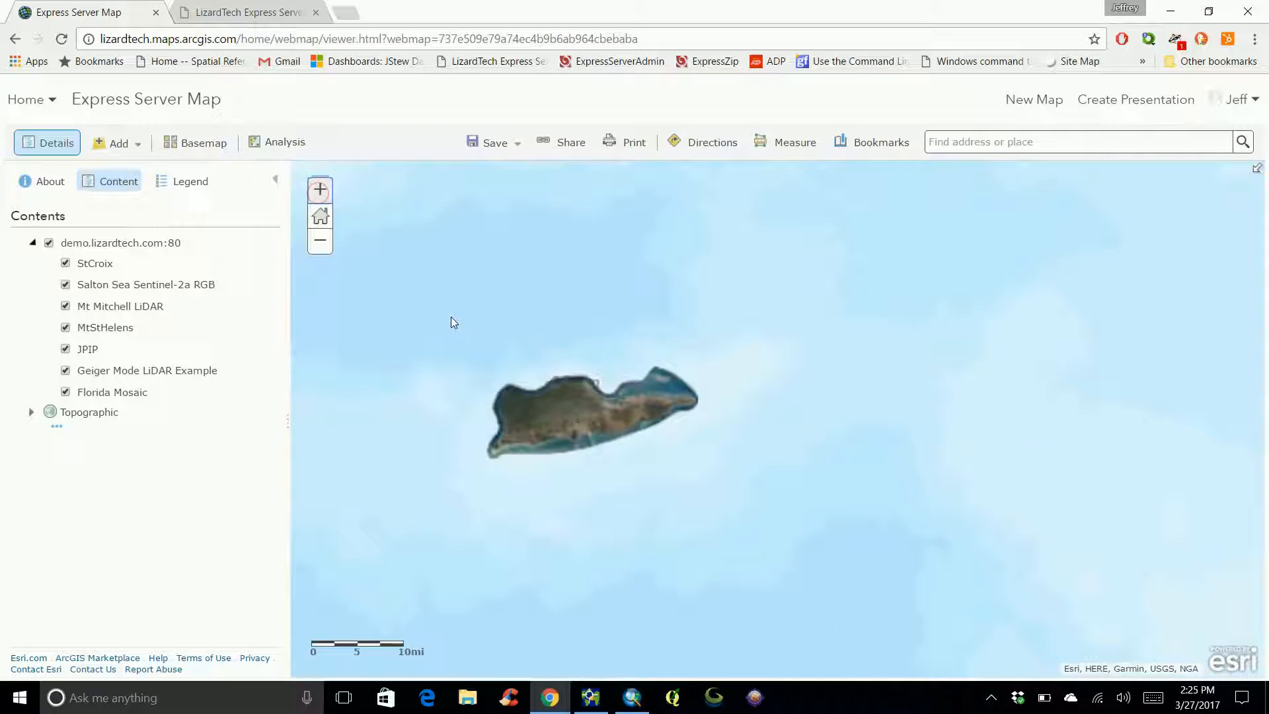
drag(451, 316, 596, 335)
click(320, 191)
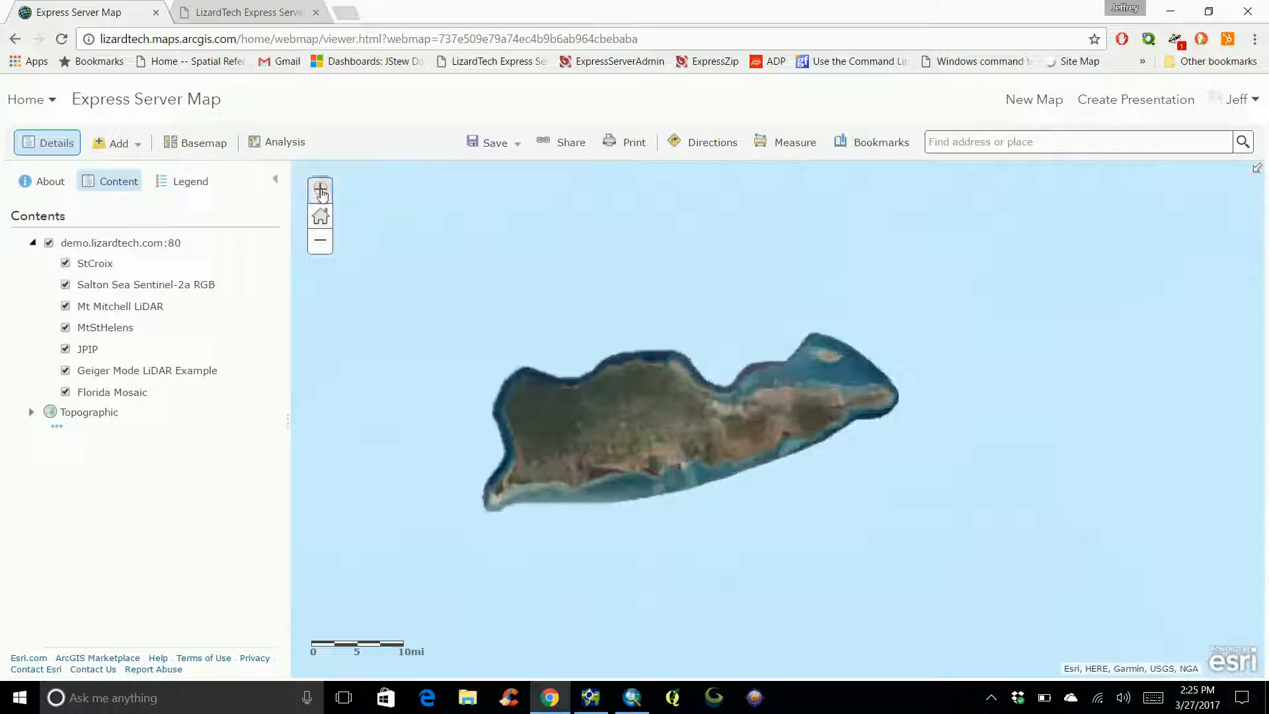
click(320, 191)
drag(521, 331, 739, 477)
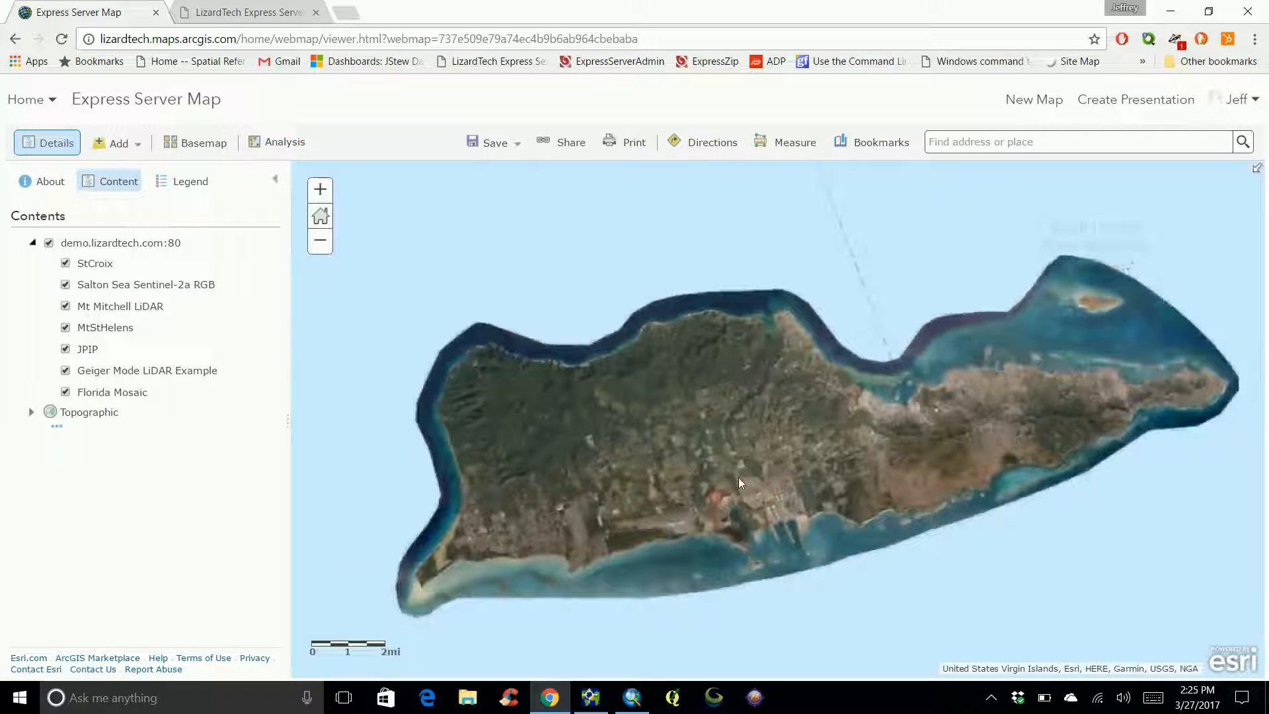
Examine the StCroix imagery at close range along the harbour, airport, western tip and north coast, and return to an overview of the island.
click(321, 192)
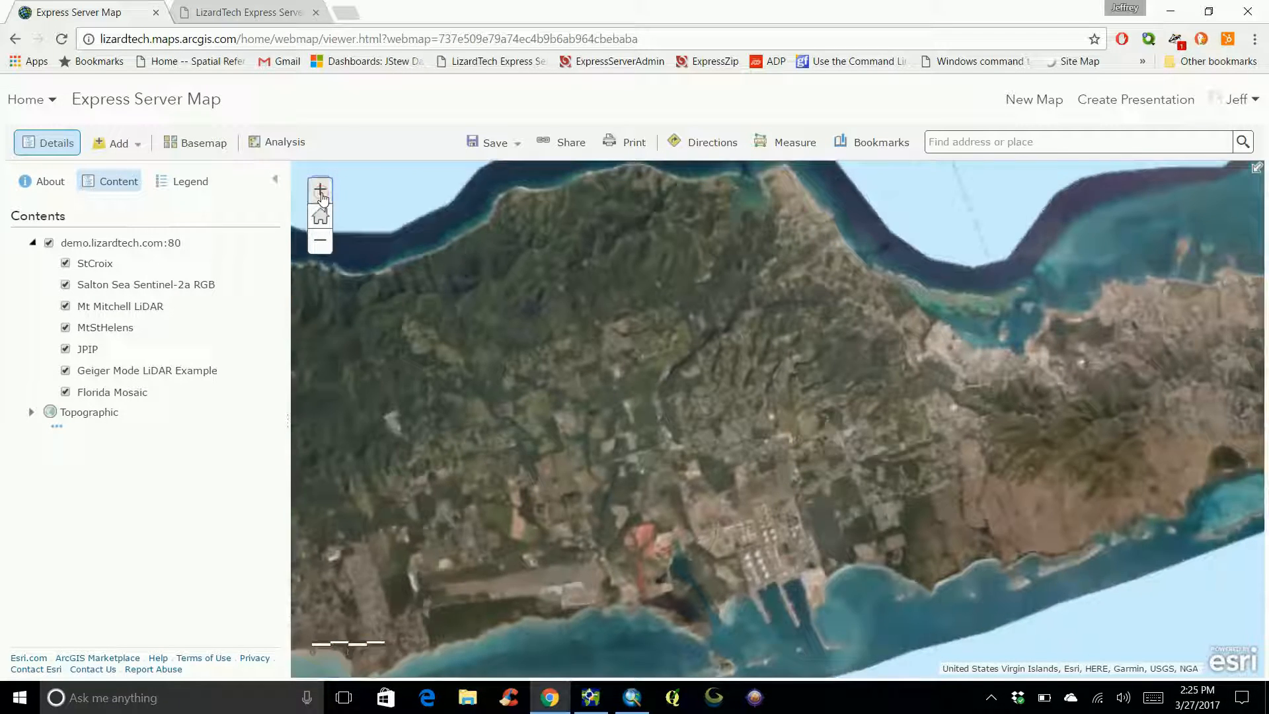
click(321, 191)
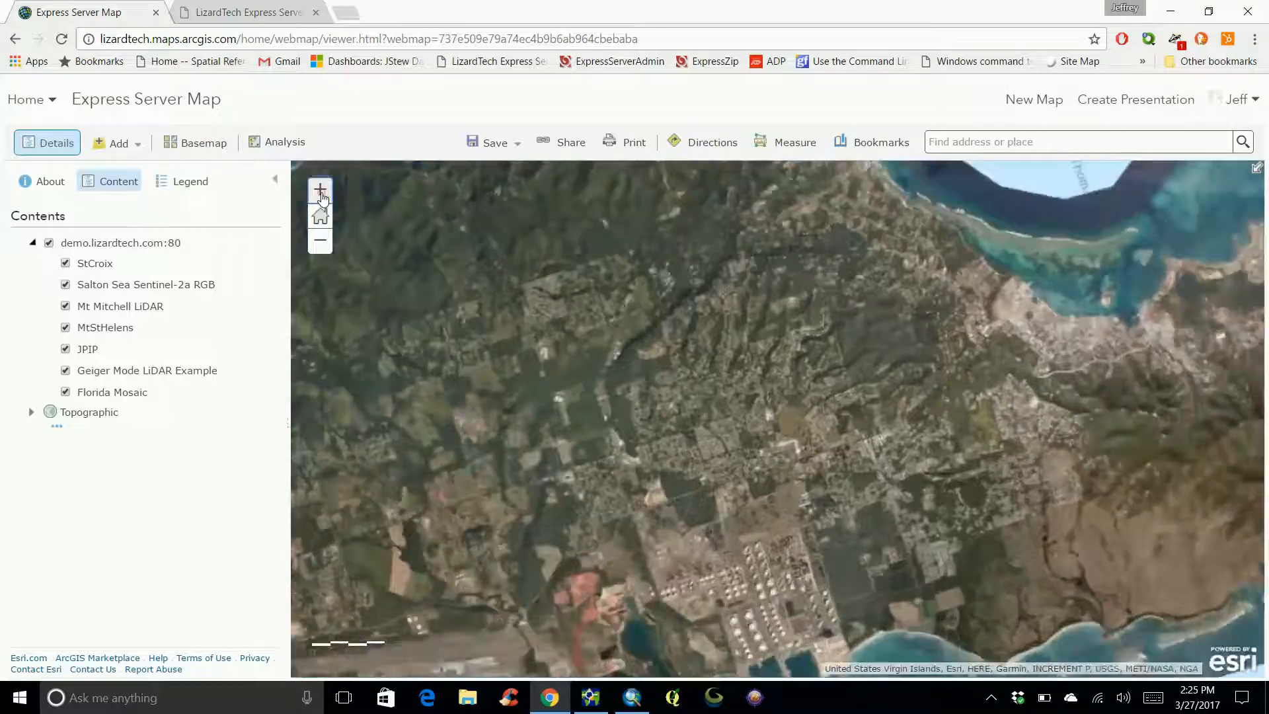
drag(1047, 366, 729, 339)
scroll(758, 390, down, 2)
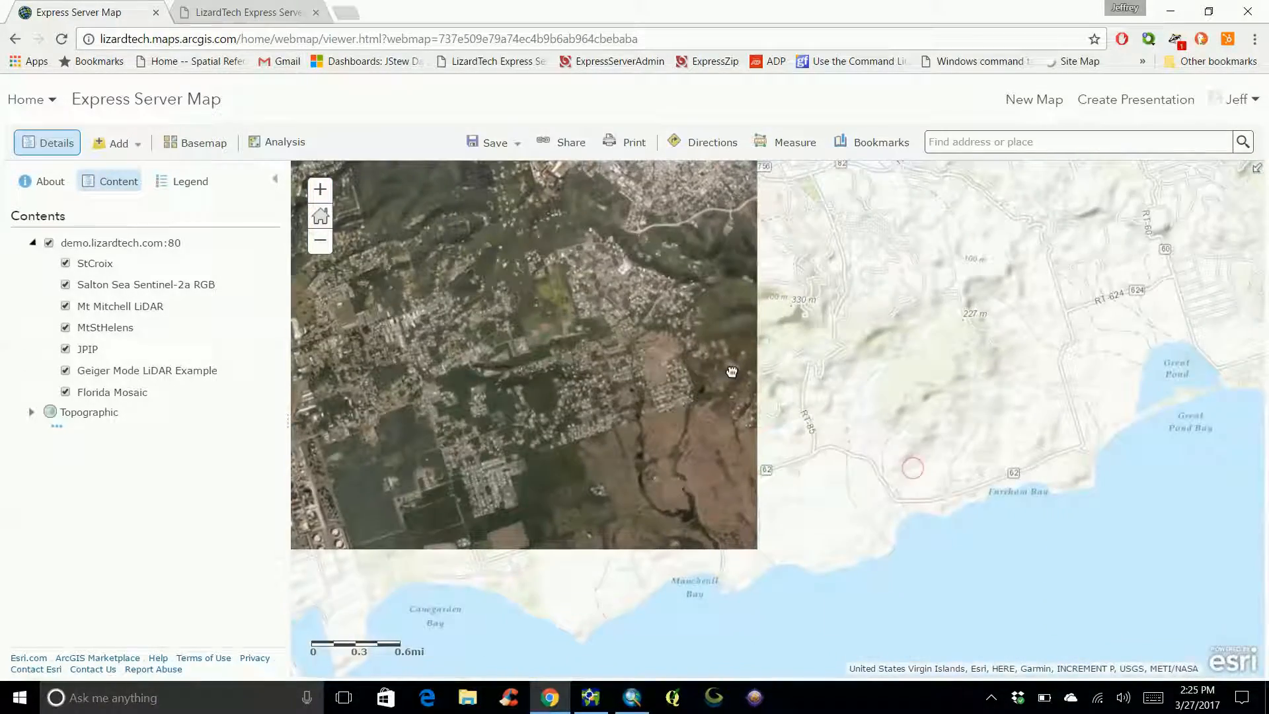
scroll(735, 334, up, 2)
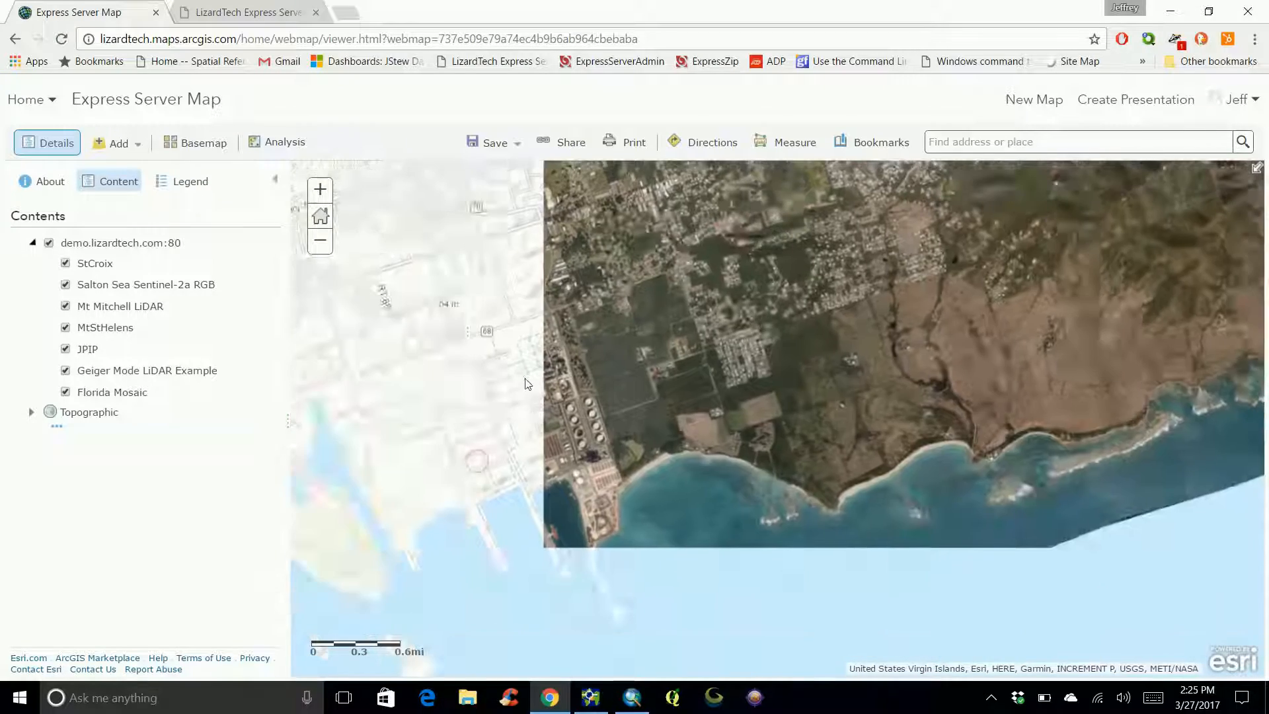
scroll(735, 334, up, 2)
scroll(505, 366, down, 1)
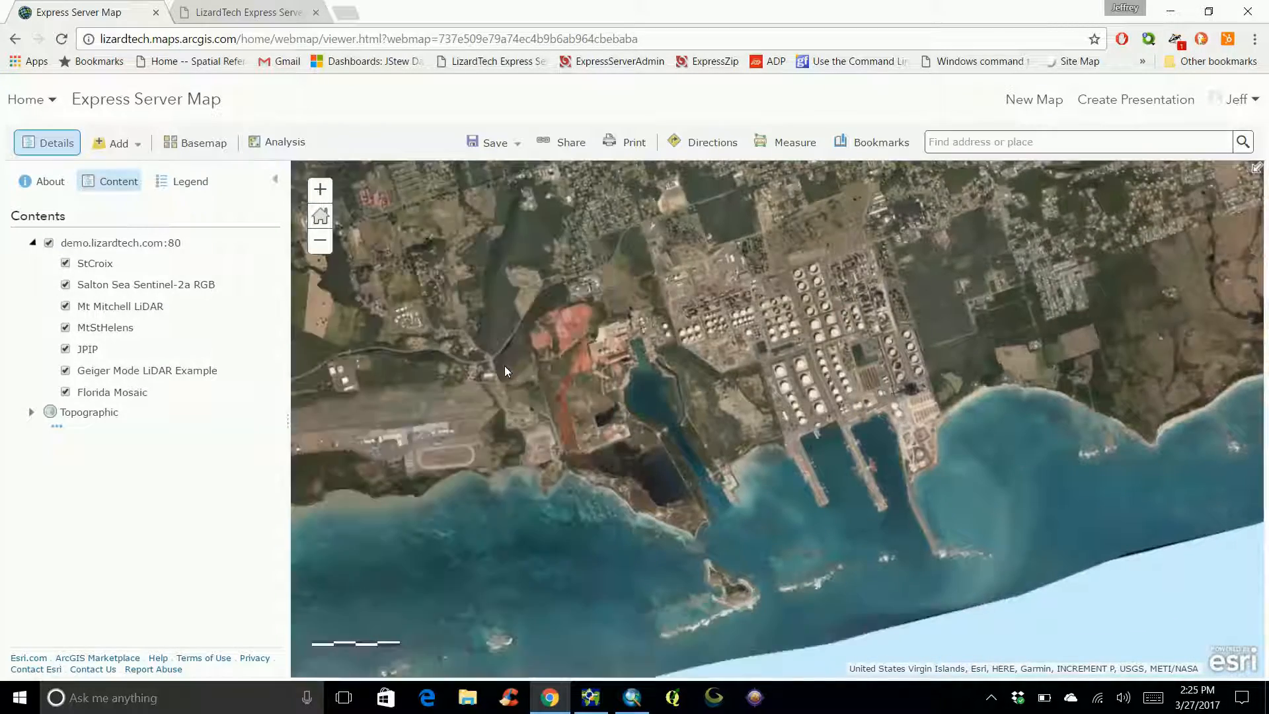
scroll(505, 366, up, 1)
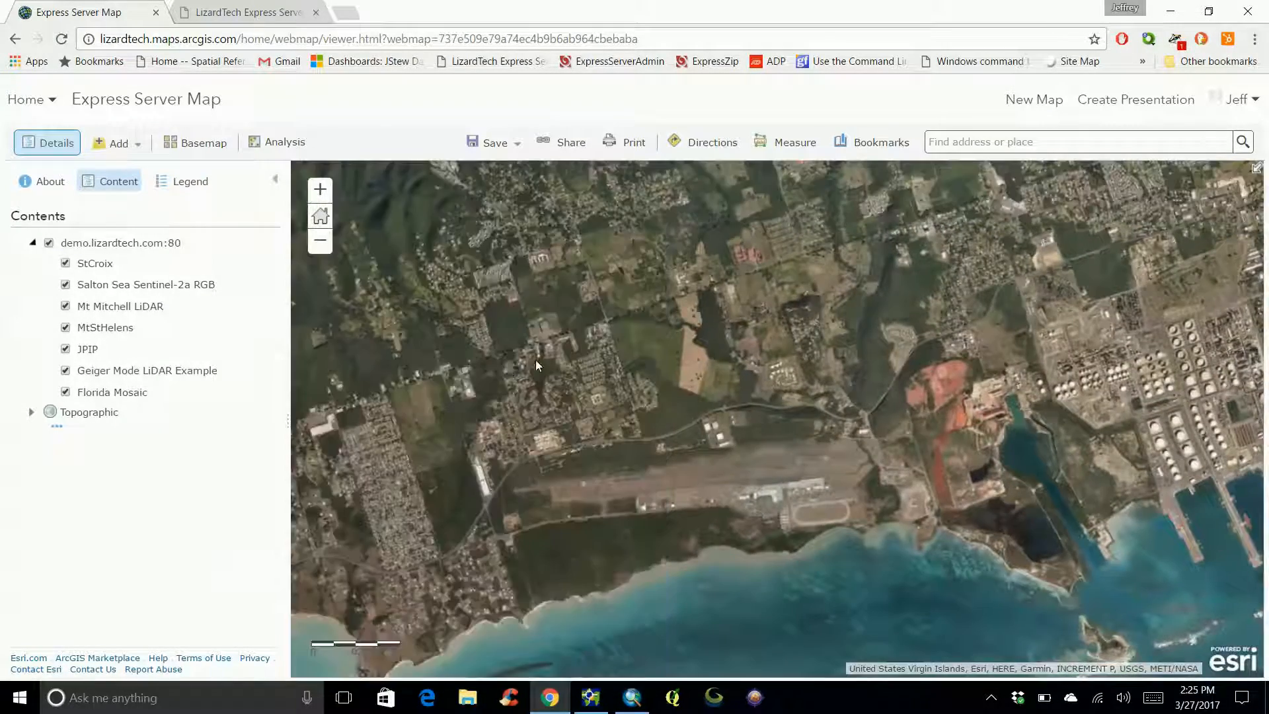
scroll(855, 363, down, 1)
scroll(571, 398, up, 1)
drag(571, 398, 755, 340)
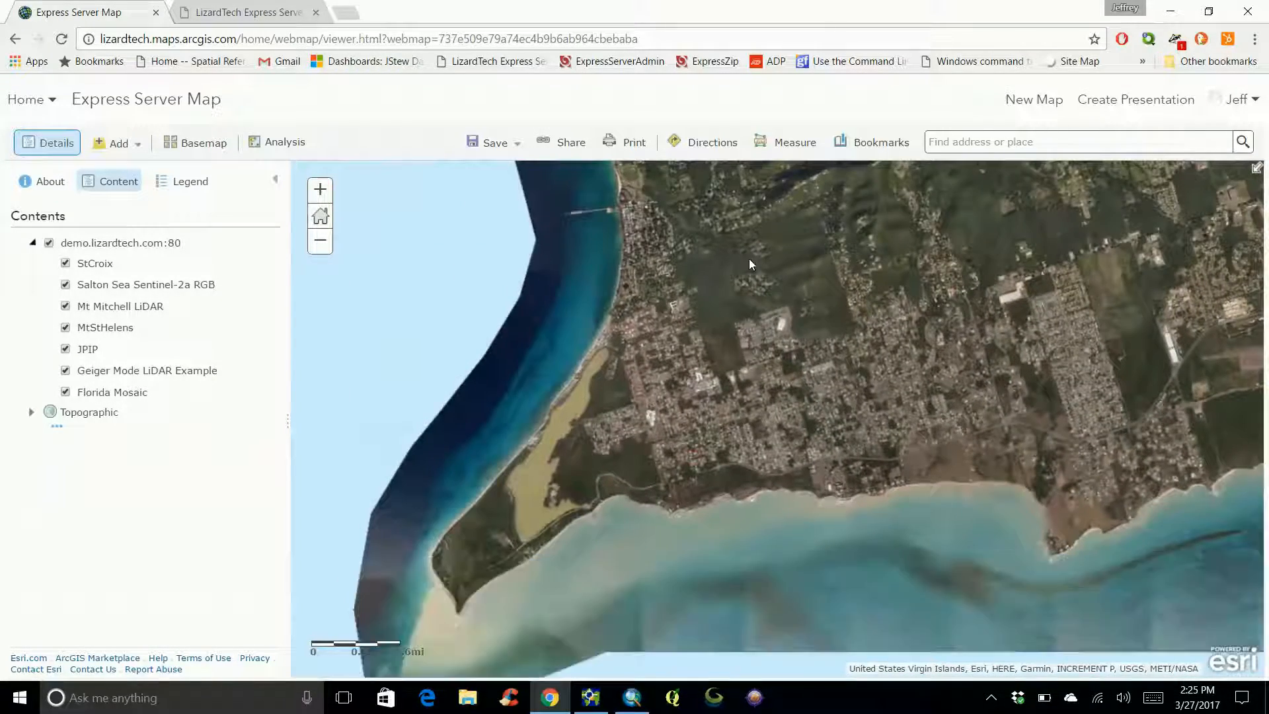
drag(748, 259, 760, 396)
drag(744, 205, 661, 496)
drag(780, 198, 875, 400)
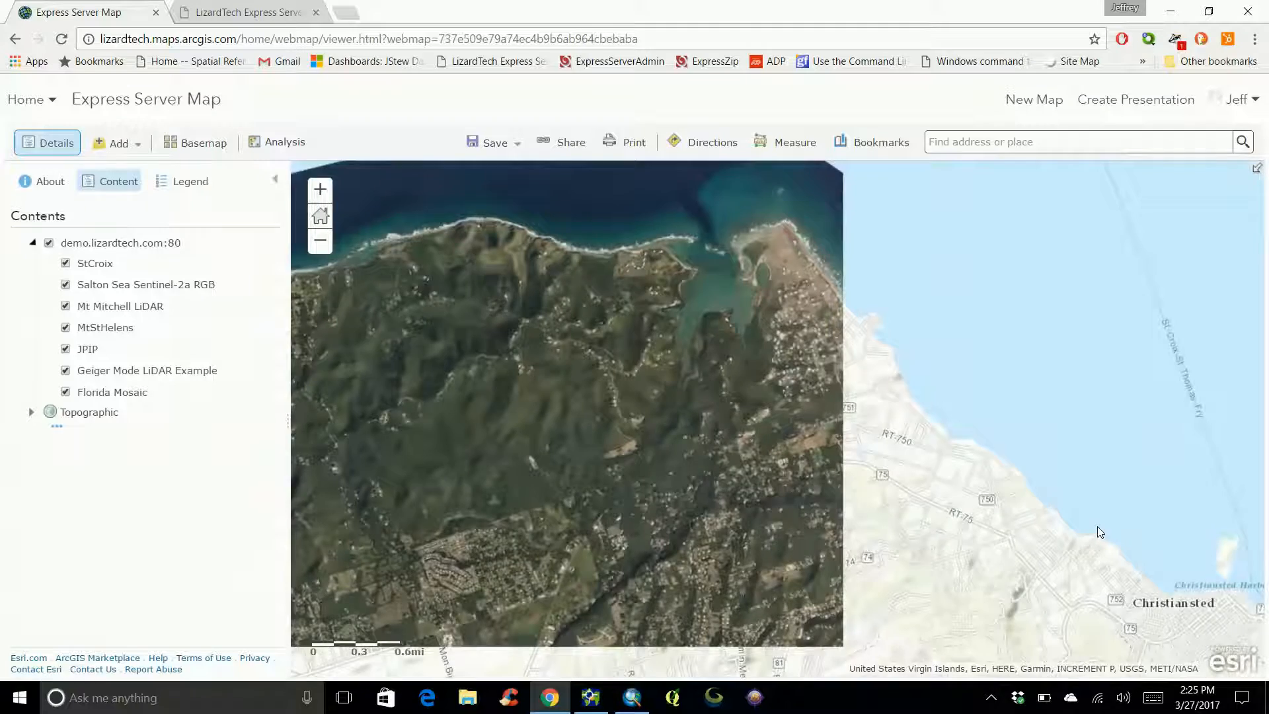
drag(1097, 527, 821, 274)
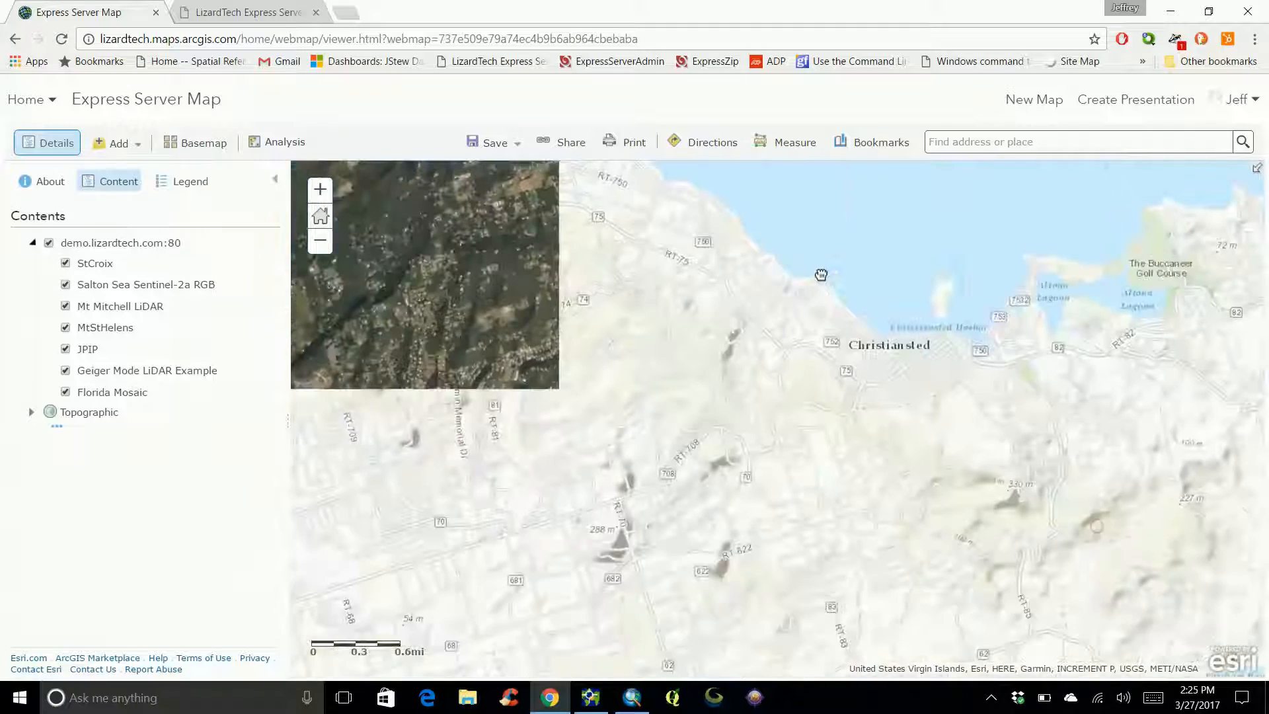
click(319, 245)
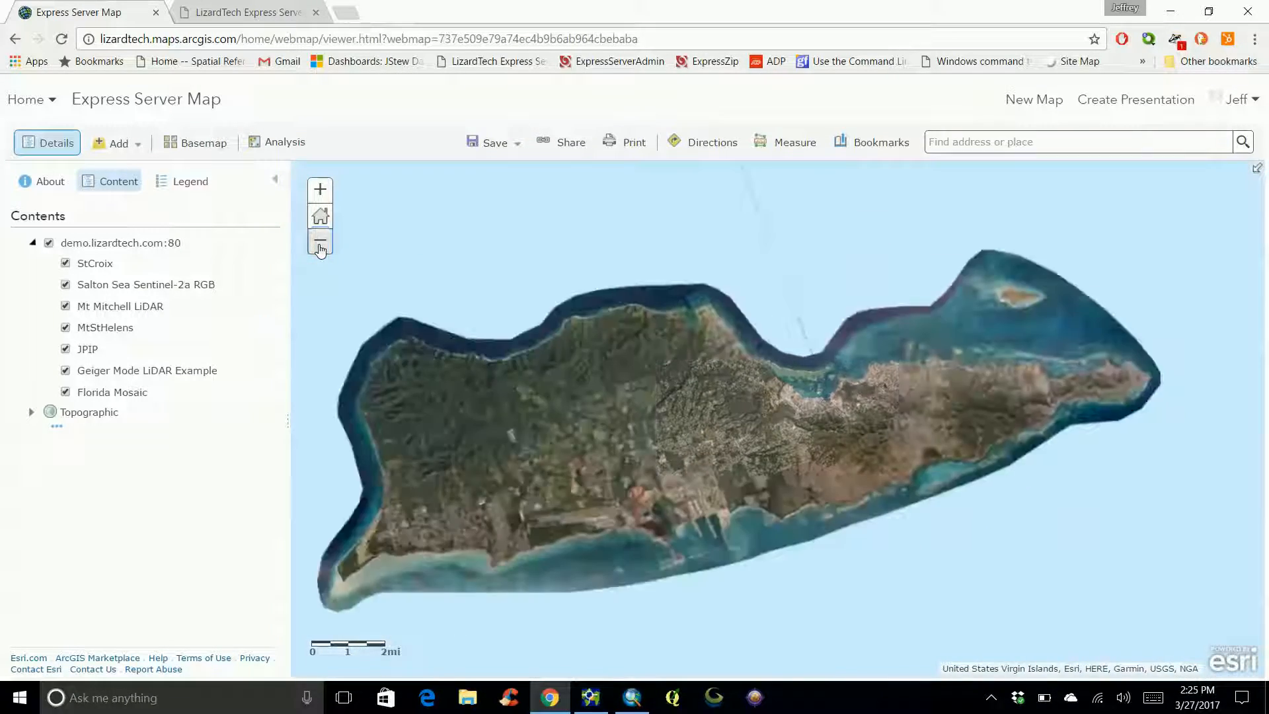
click(320, 244)
click(320, 245)
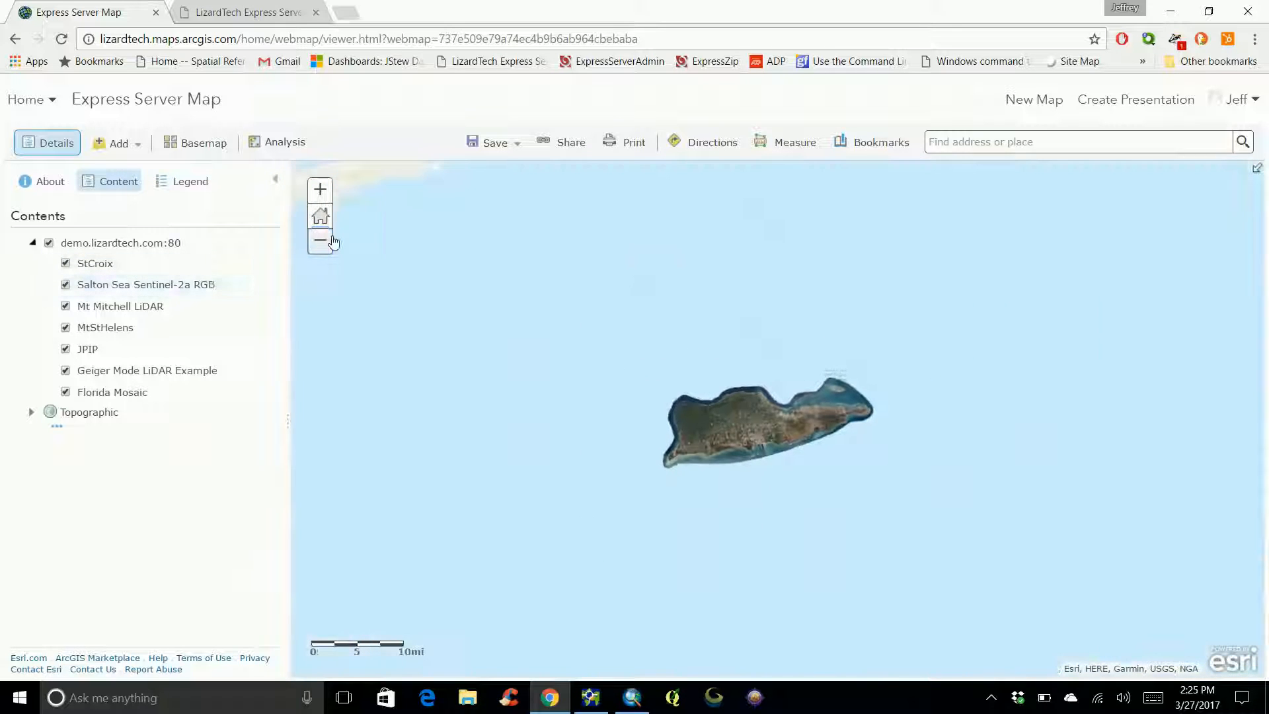
Return to the map's default extent and examine the Salton Sea Sentinel-2a imagery in detail, including the farmland southeast of the lake.
click(328, 216)
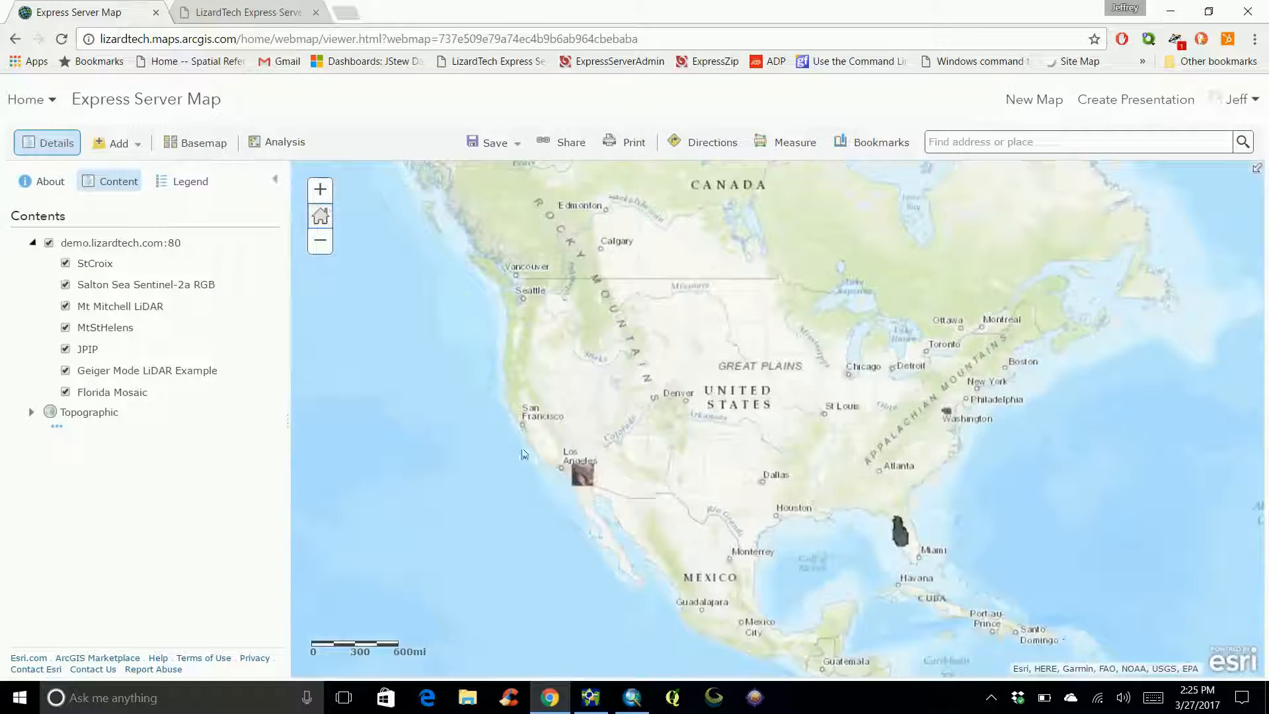
double_click(558, 506)
scroll(840, 393, up, 2)
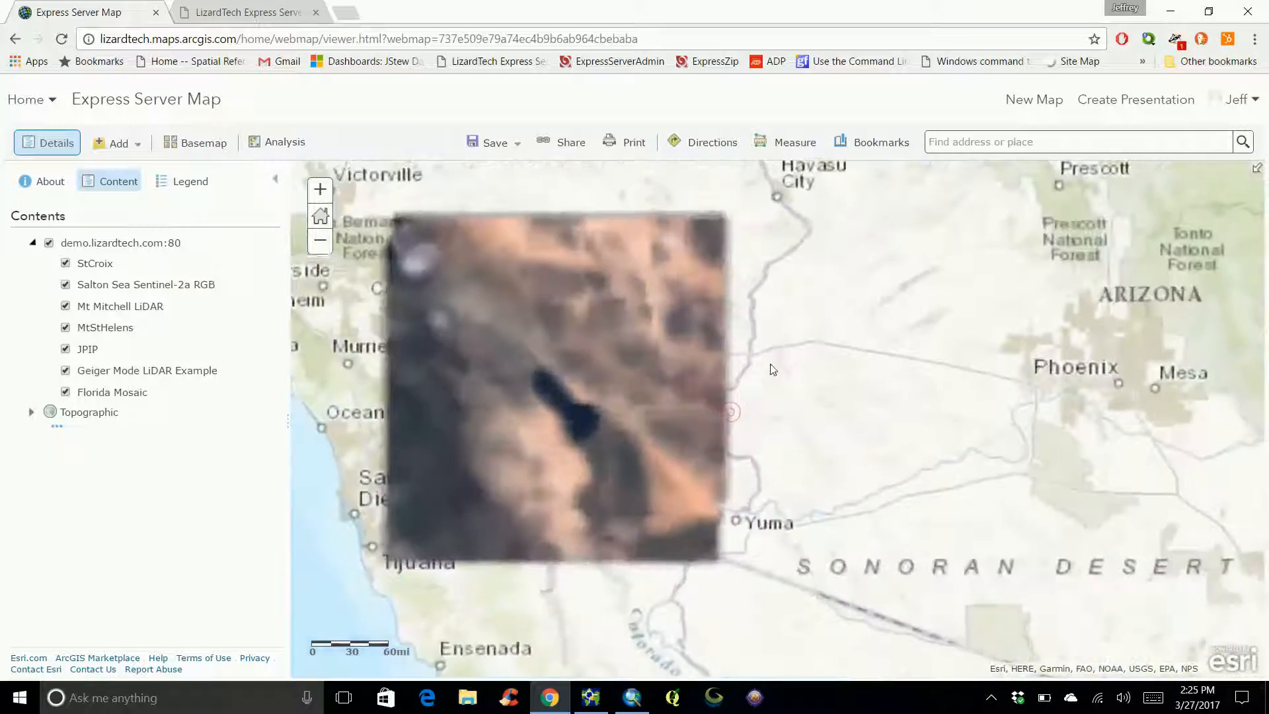
scroll(777, 383, up, 1)
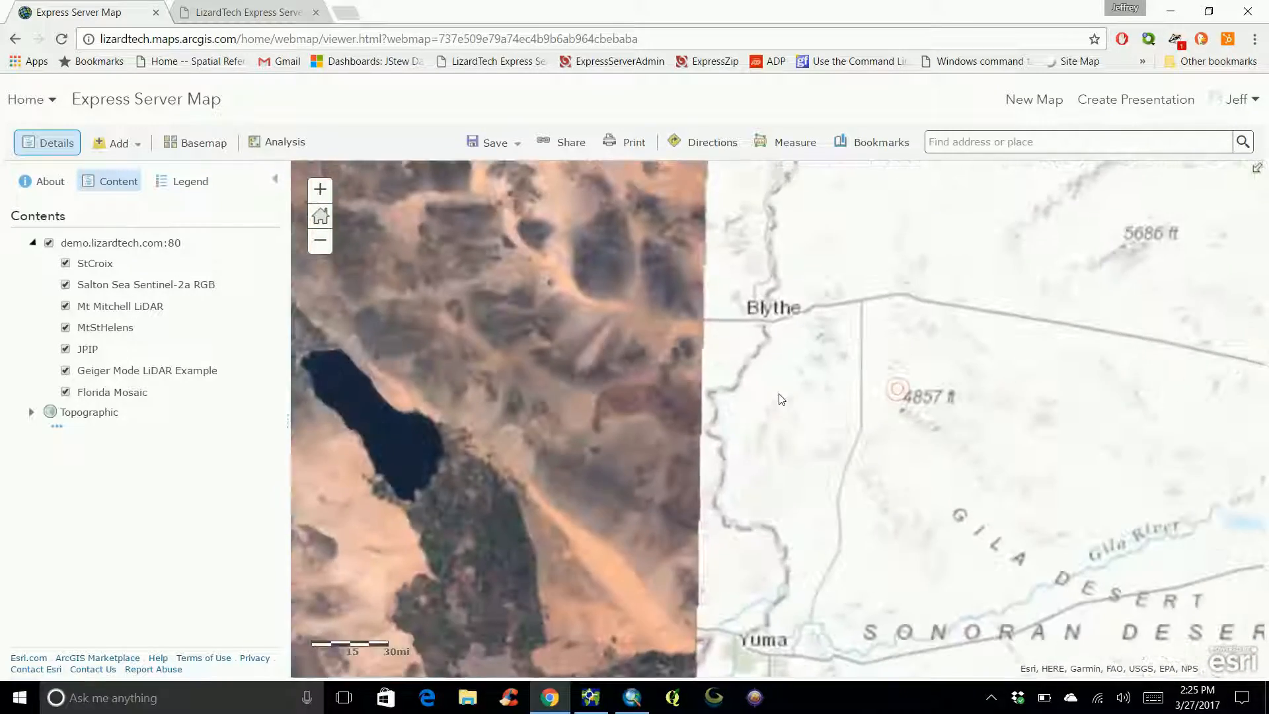
drag(781, 399, 996, 405)
drag(713, 440, 827, 438)
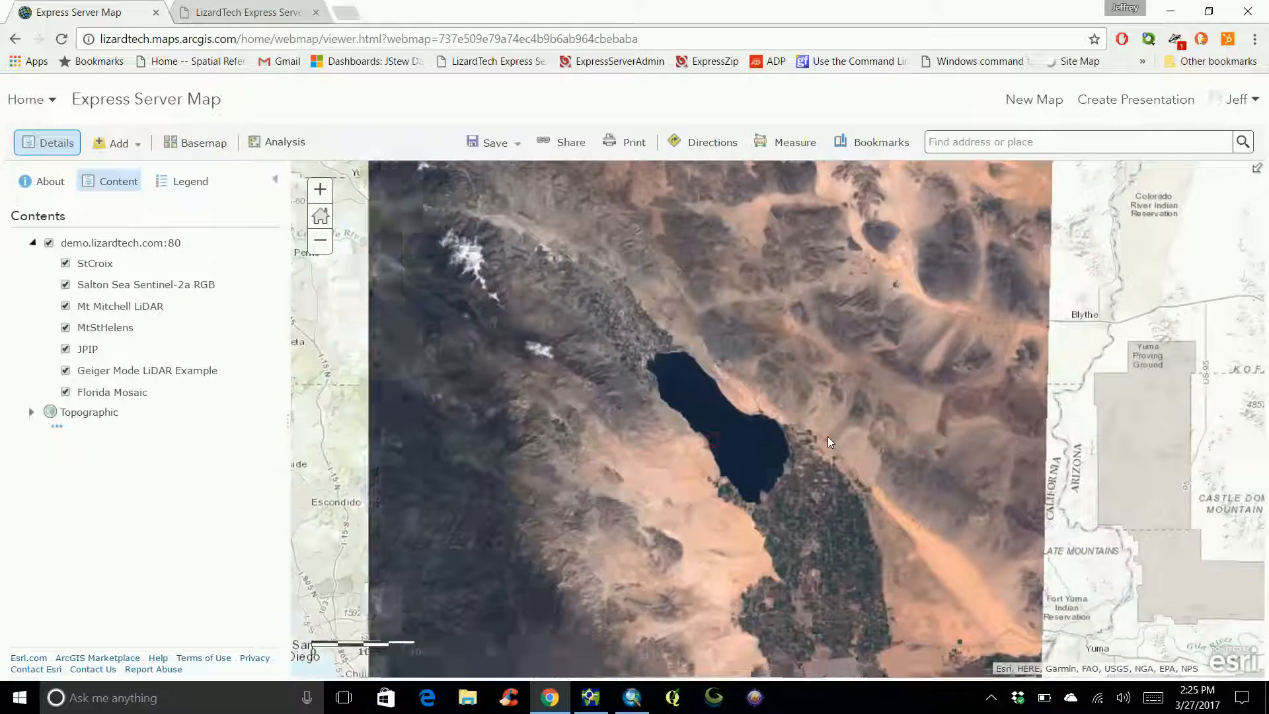
double_click(828, 438)
drag(621, 328, 714, 216)
double_click(797, 442)
double_click(796, 442)
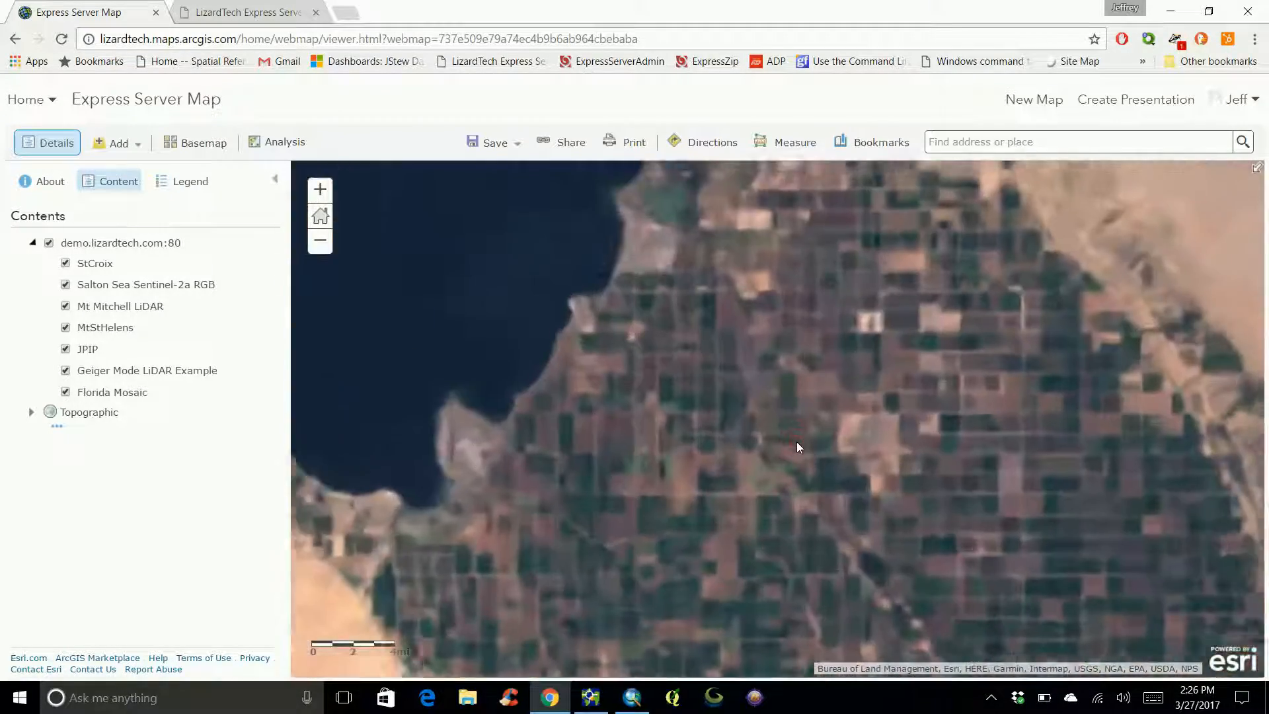
double_click(796, 441)
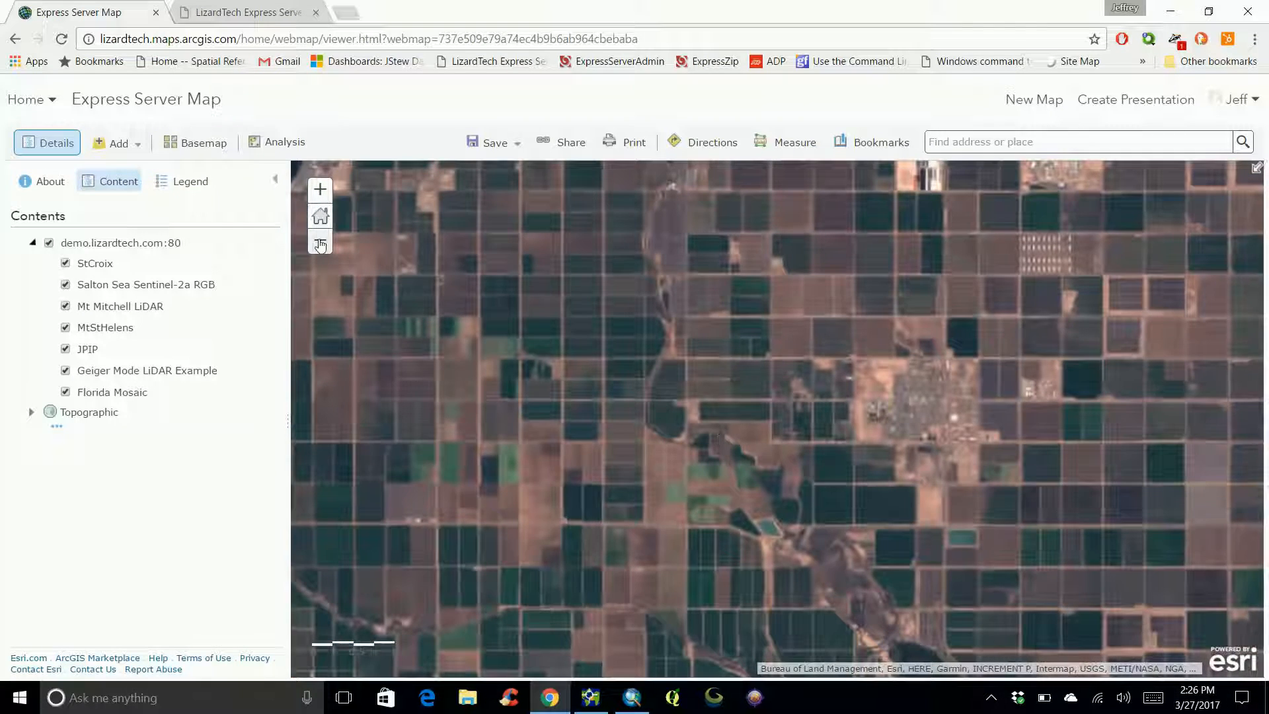
drag(950, 384, 723, 335)
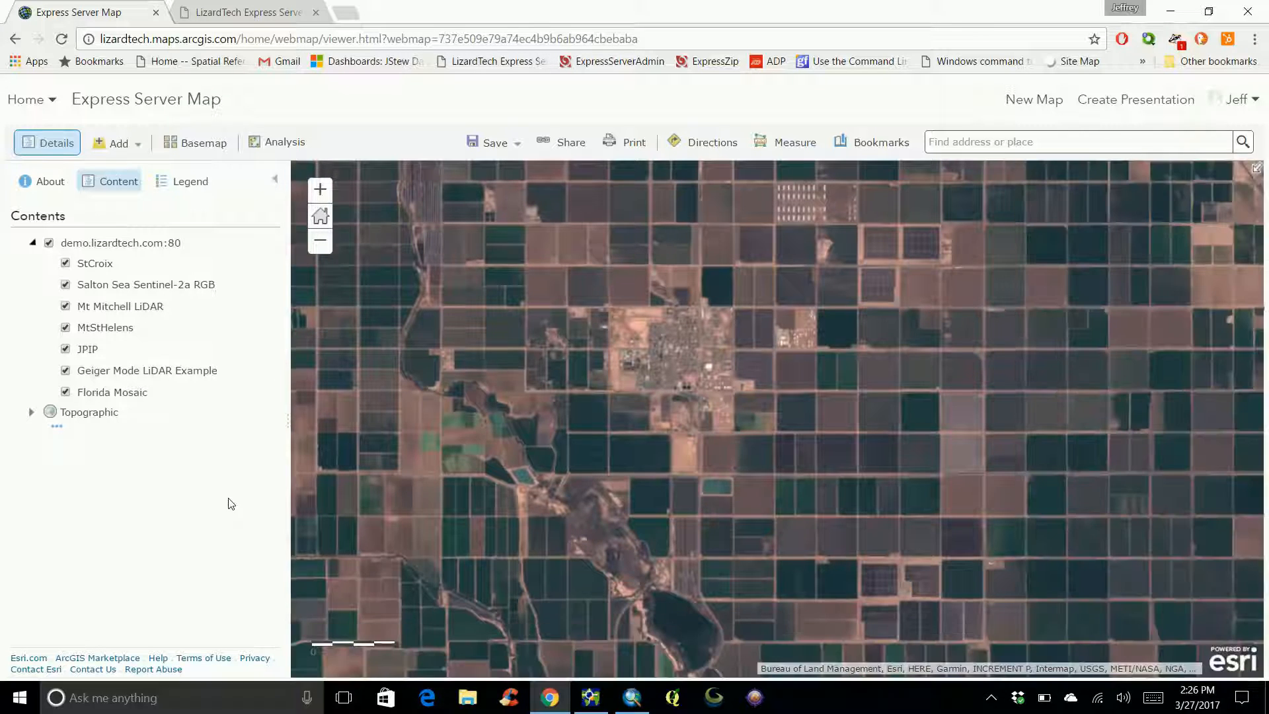
Bring the southern Salton Sea and the surrounding desert into the map extent and save the existing web map.
click(520, 148)
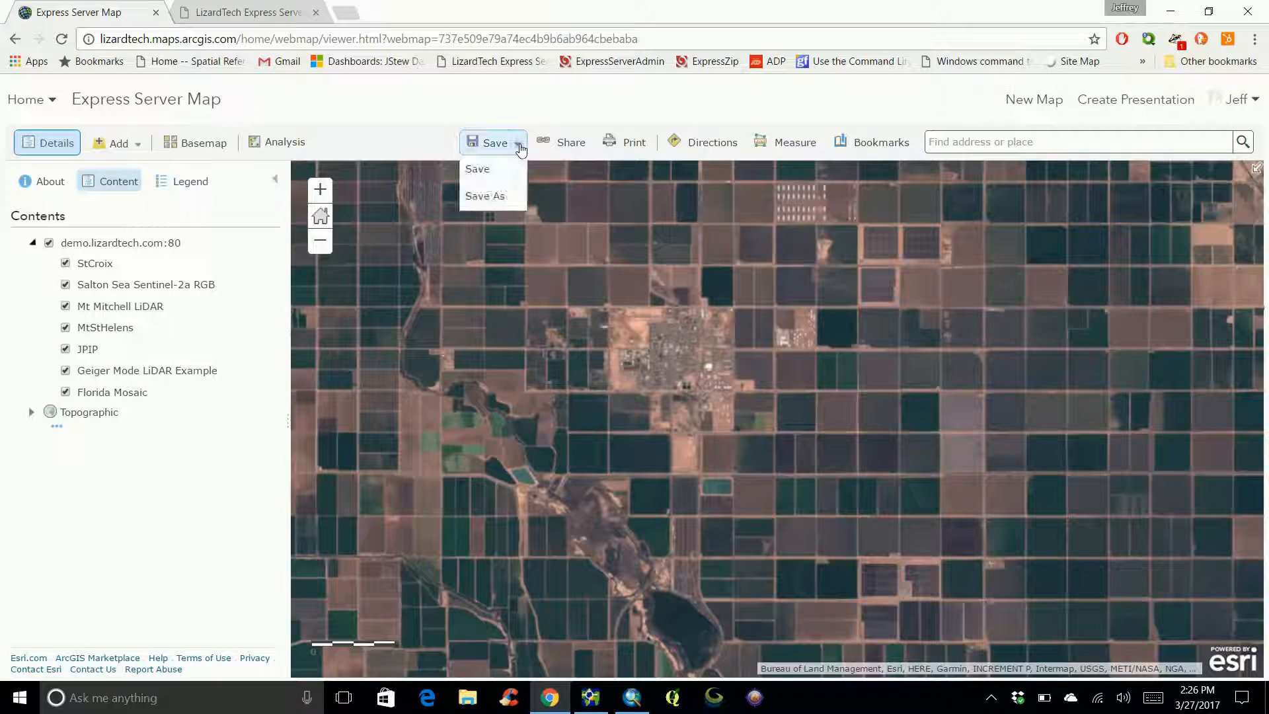
click(321, 242)
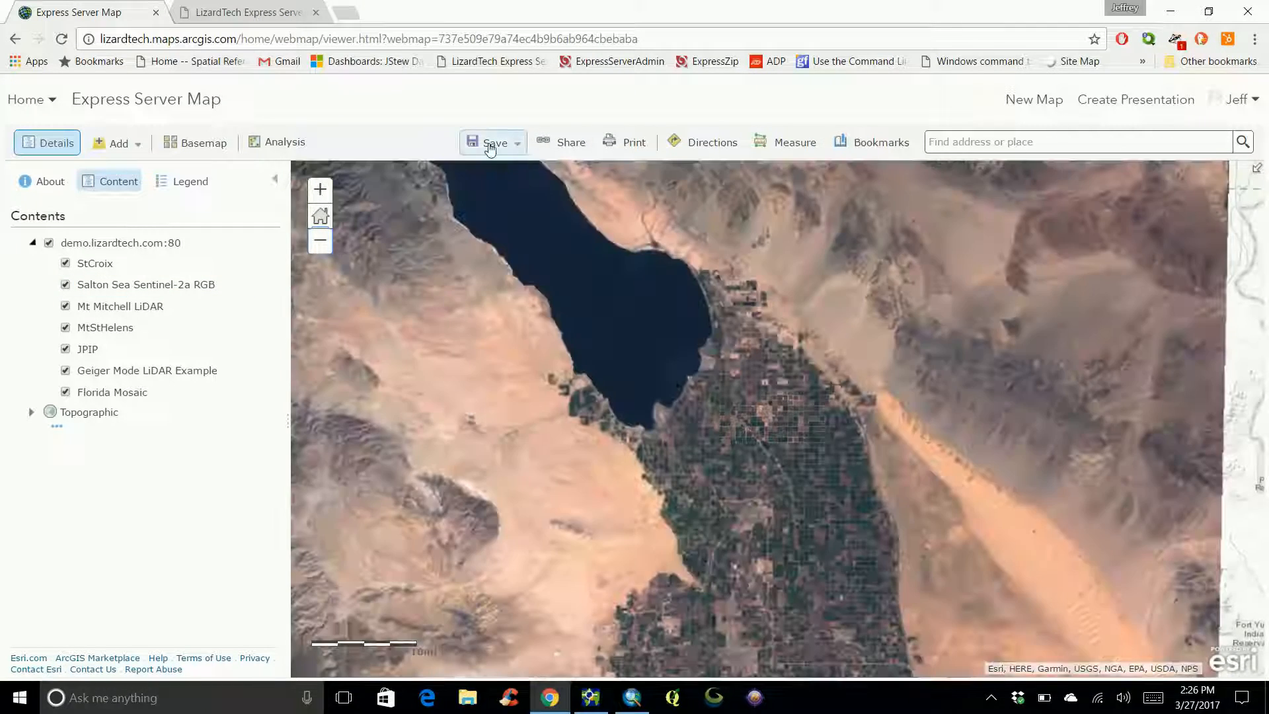
click(489, 148)
click(488, 174)
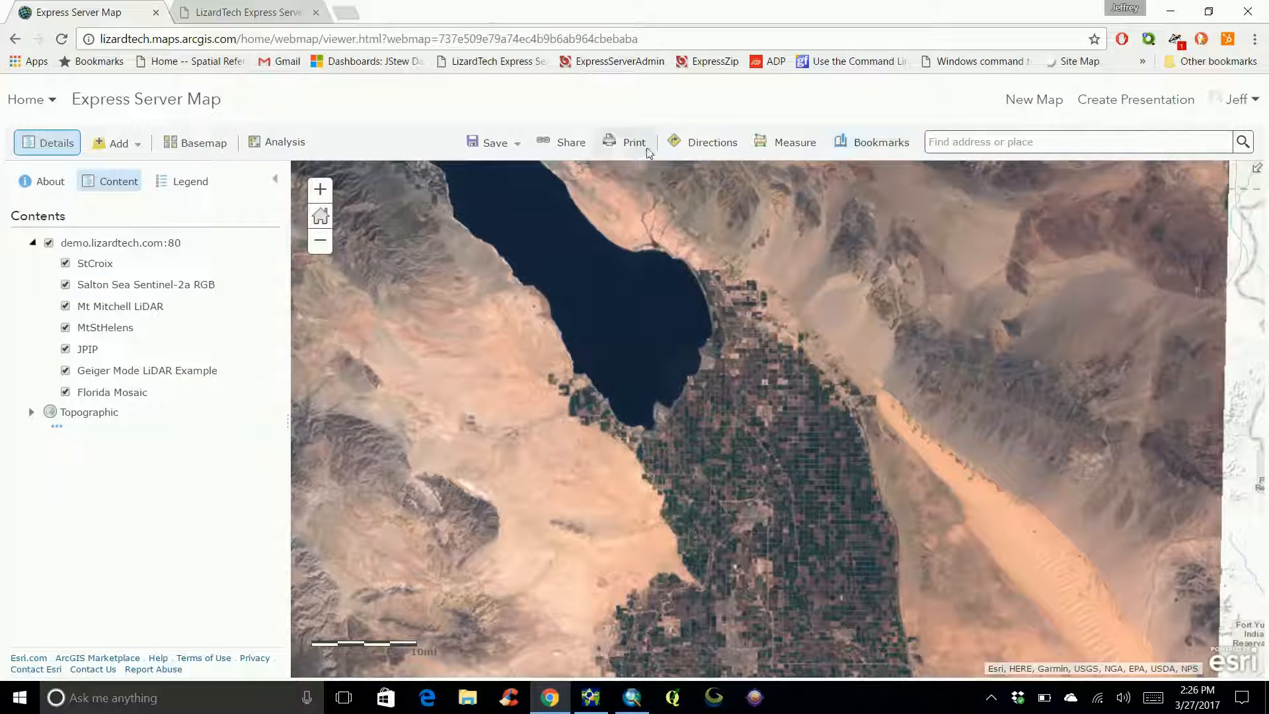
Examine where the Salton Sea imagery lies within the southwestern United States, and return to the map's default North America extent.
click(320, 242)
click(320, 242)
click(137, 144)
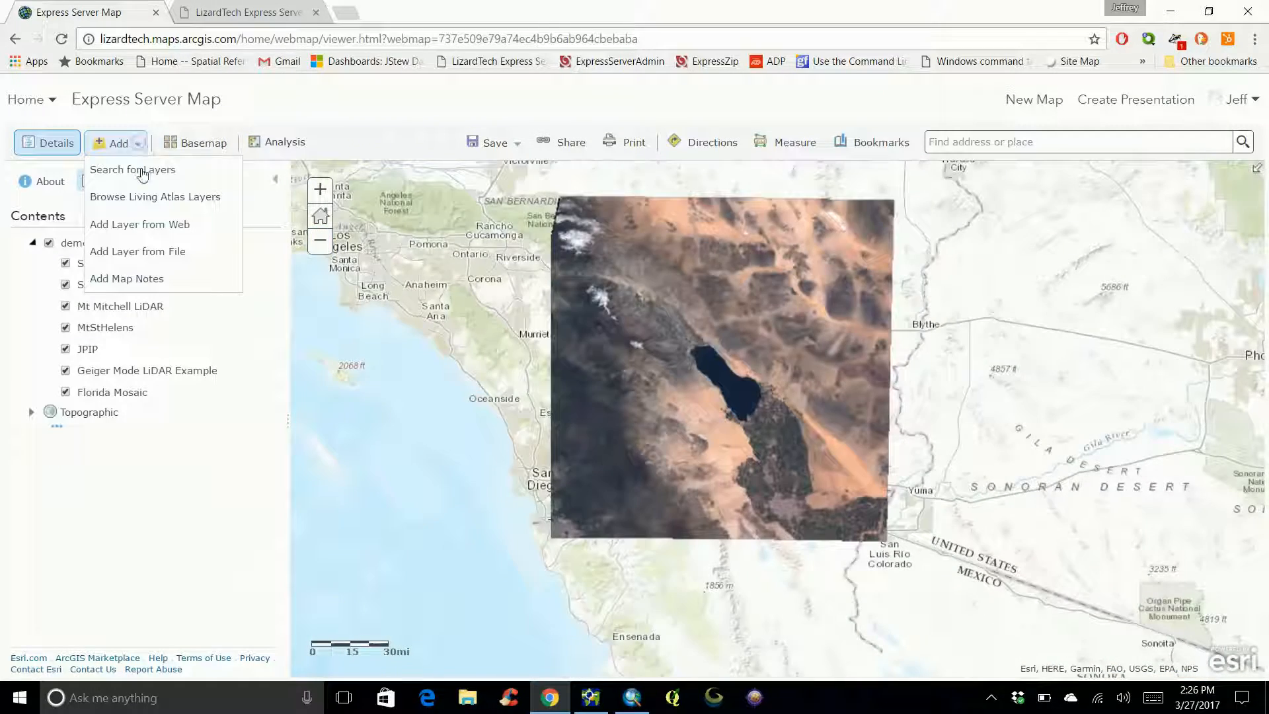
click(186, 473)
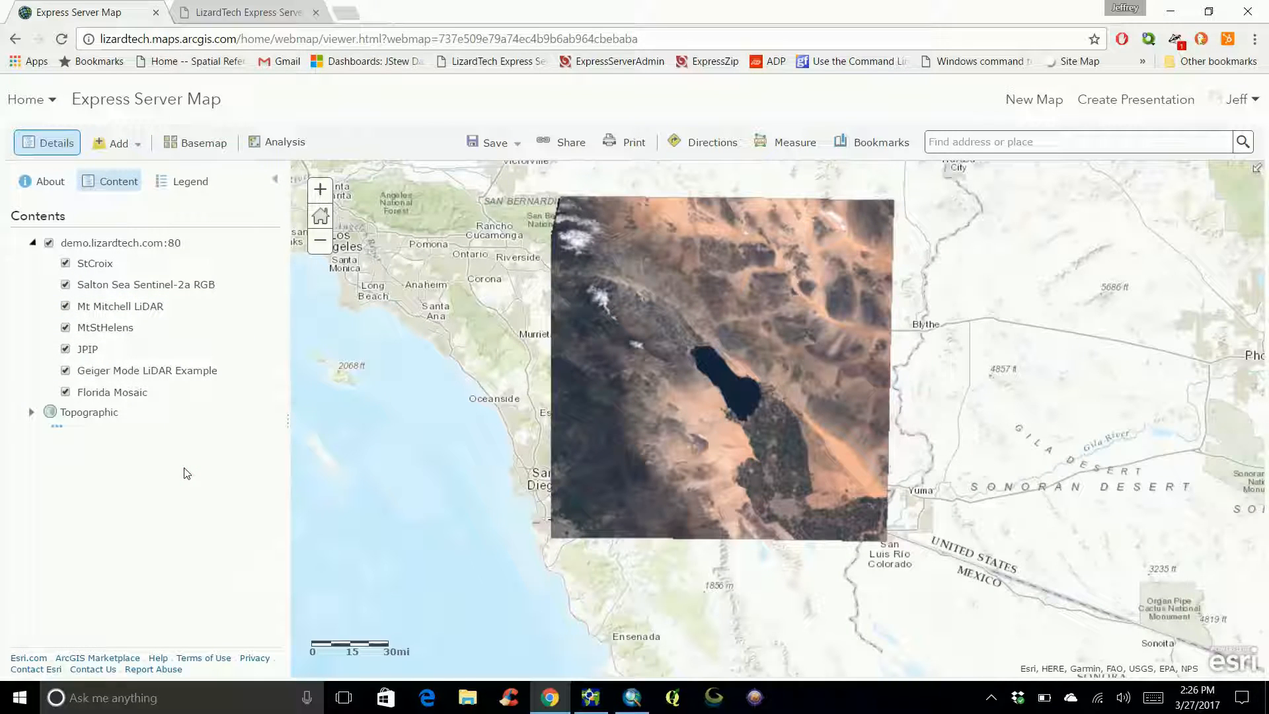
click(319, 241)
click(320, 241)
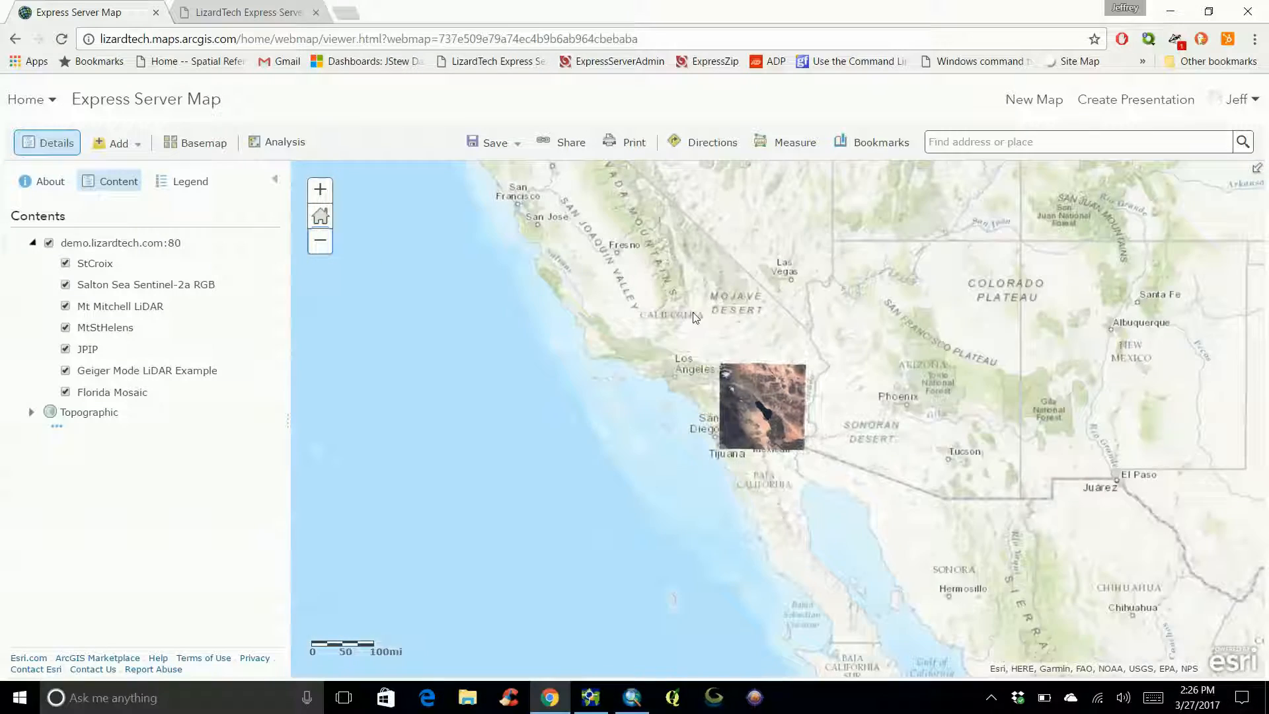
drag(933, 245, 708, 316)
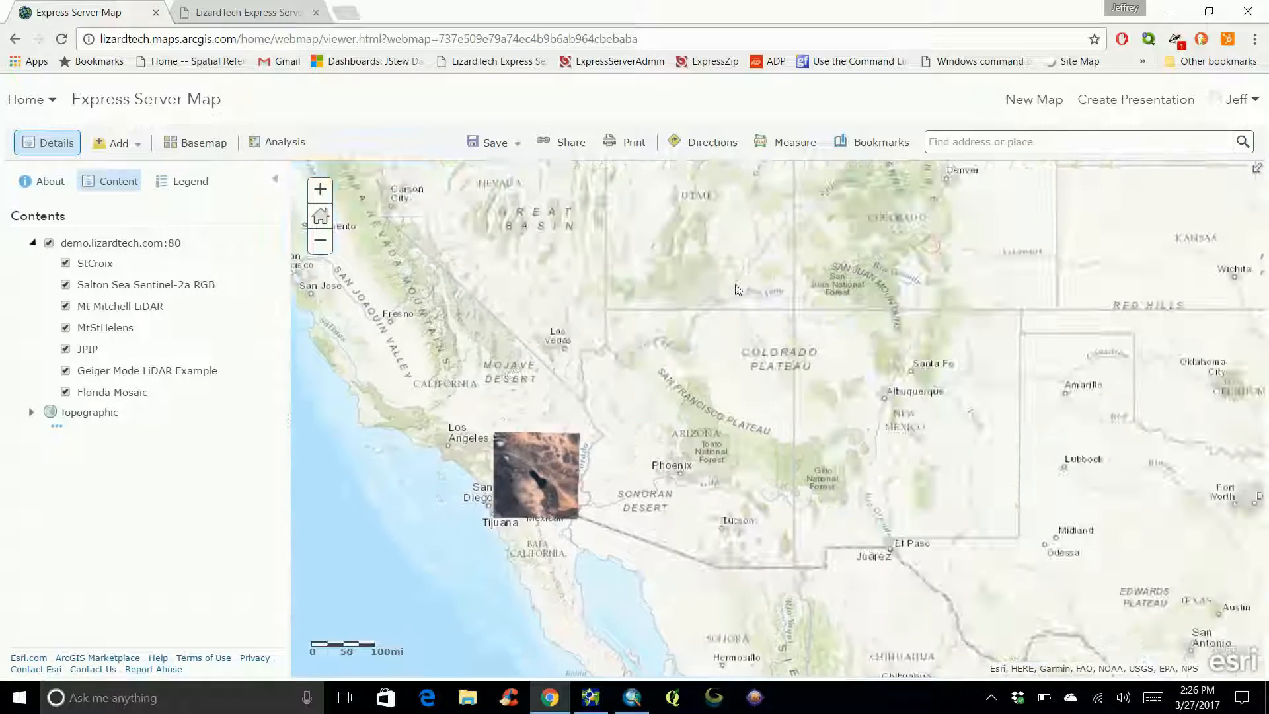
drag(902, 211, 869, 222)
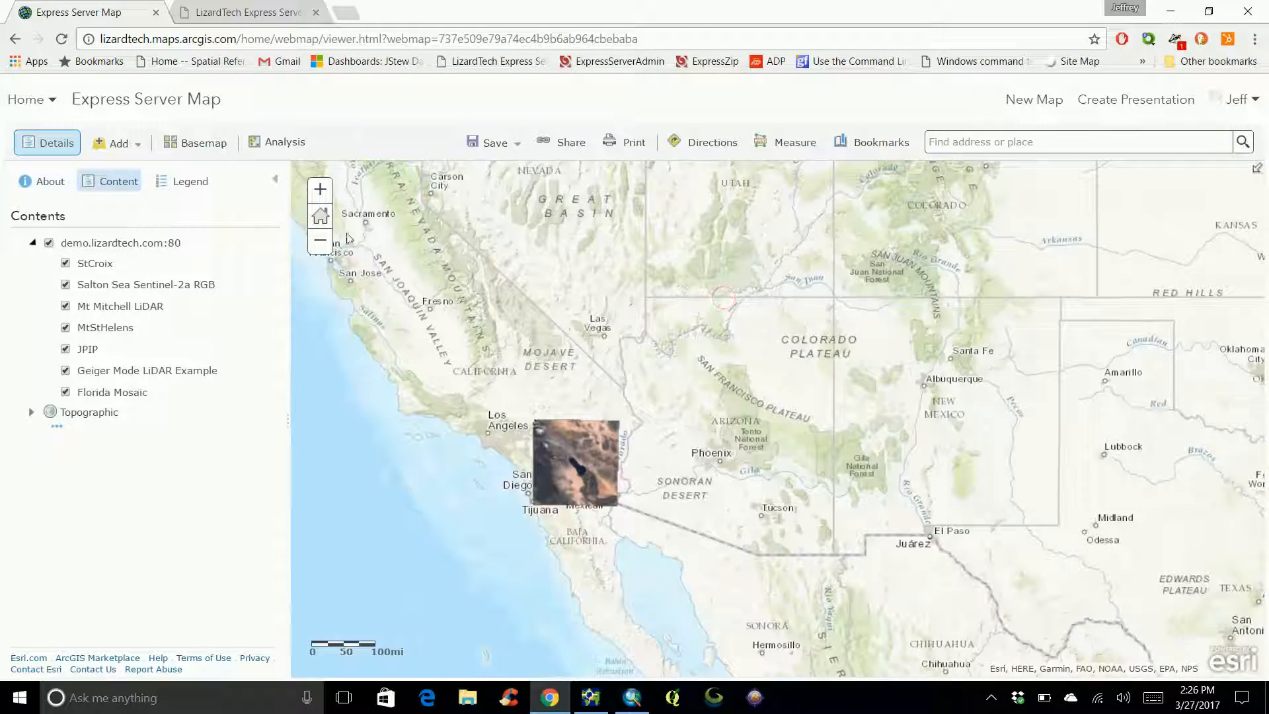
click(321, 216)
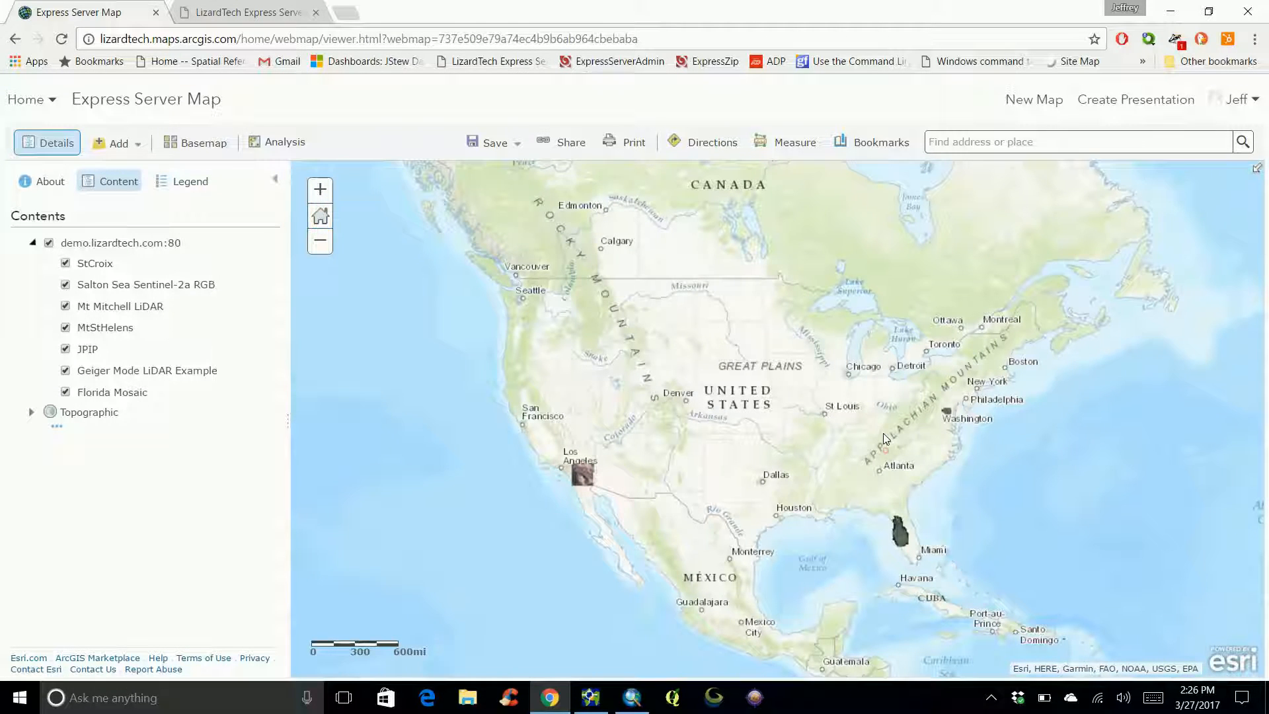
drag(893, 456, 889, 432)
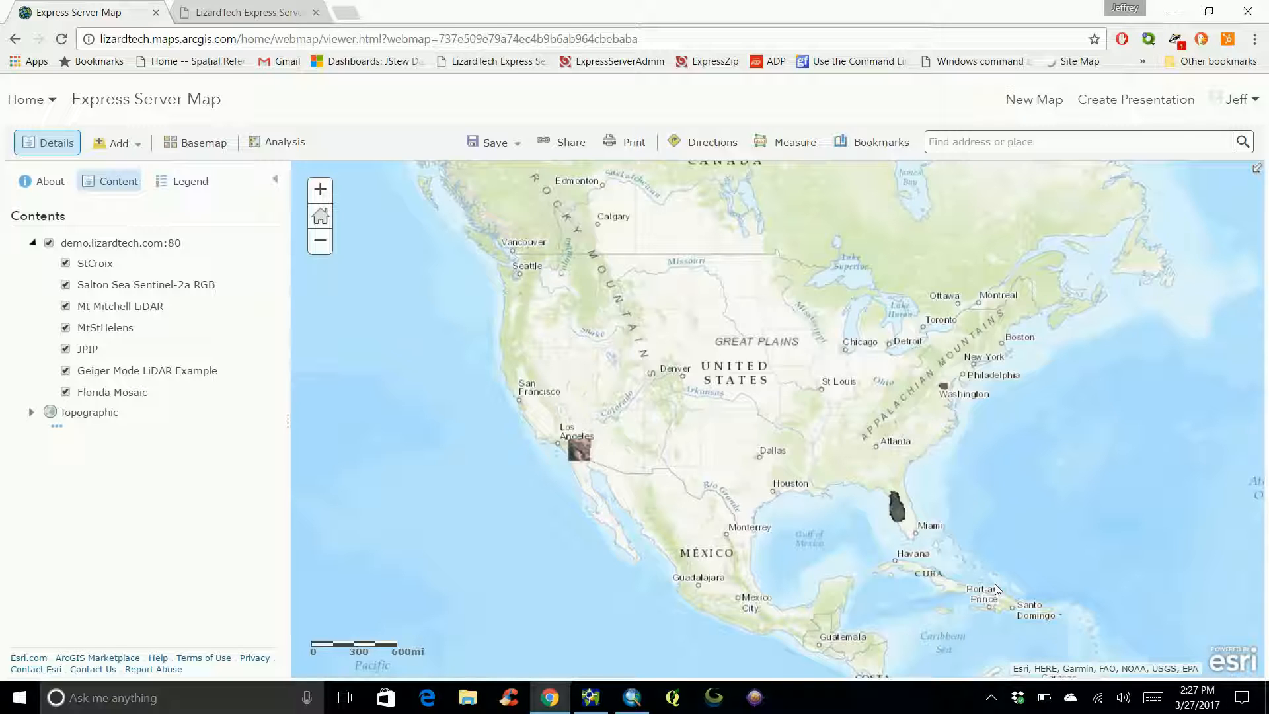
click(991, 697)
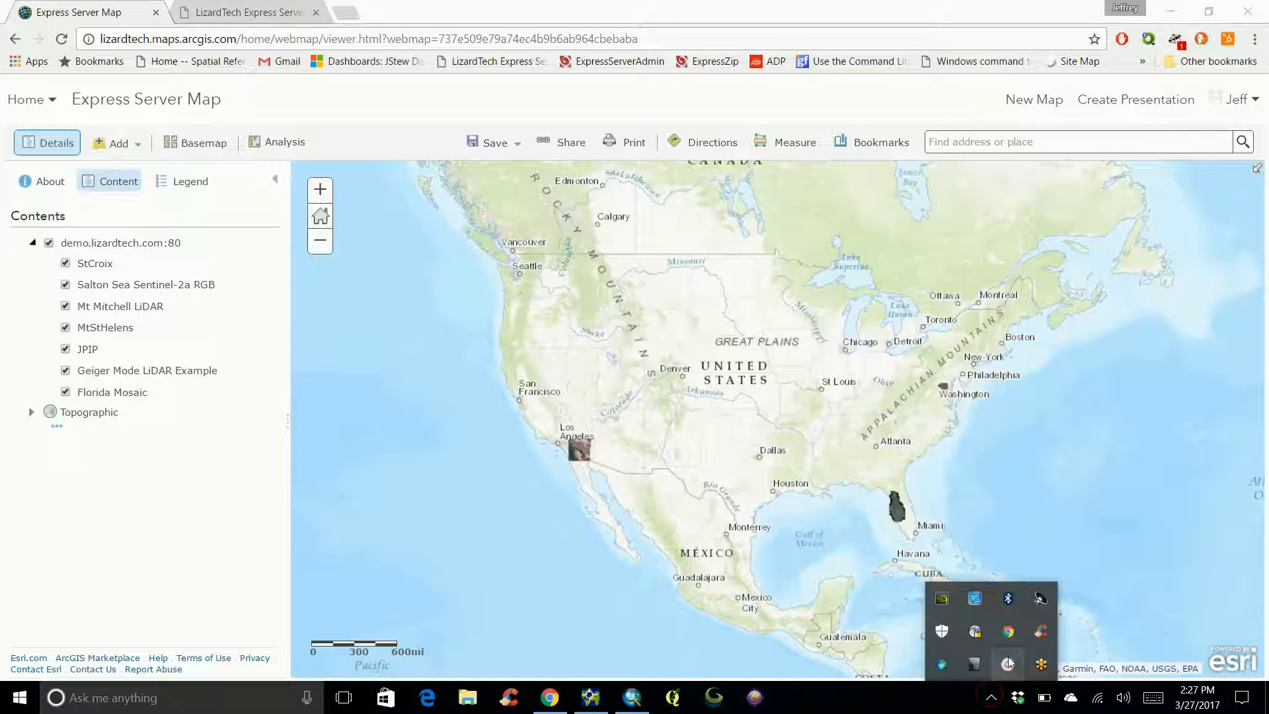